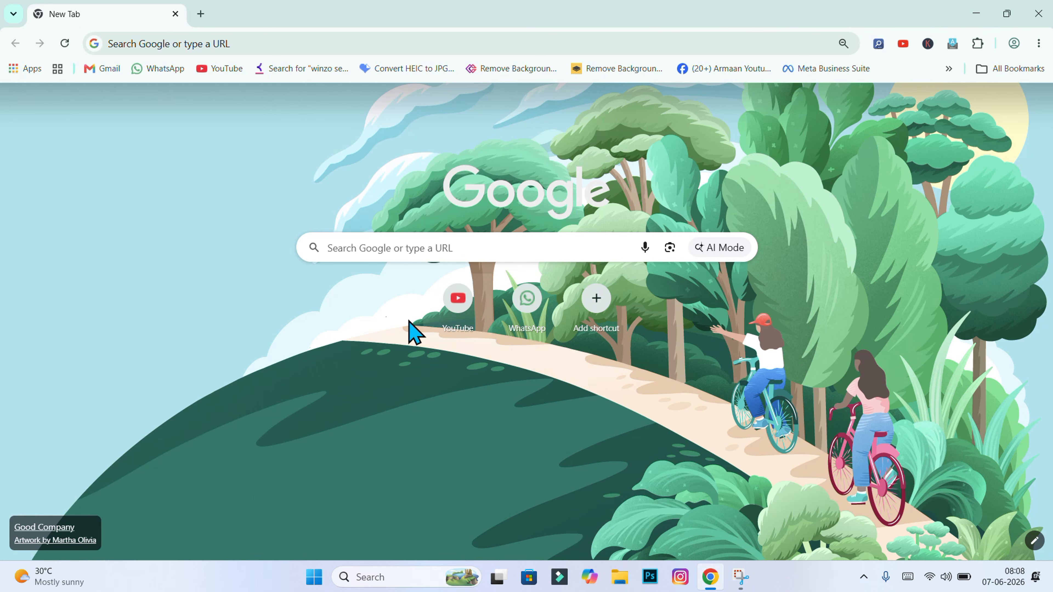
# Search Google for 'sewa setu cg' and open the '|| सेवा सेतु ||' portal homepage
pyautogui.click(373, 248)
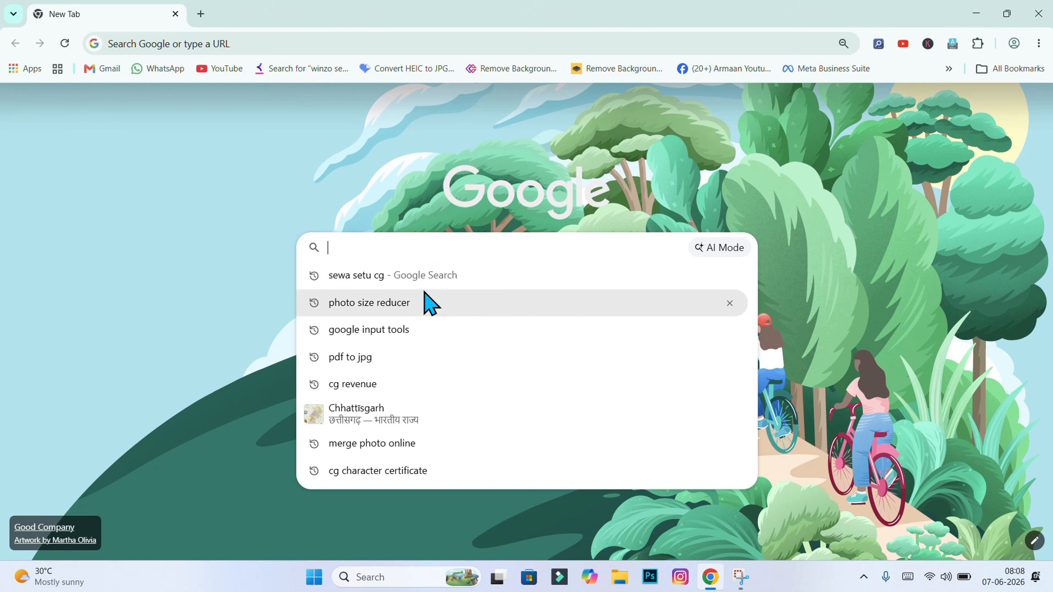
pyautogui.click(430, 281)
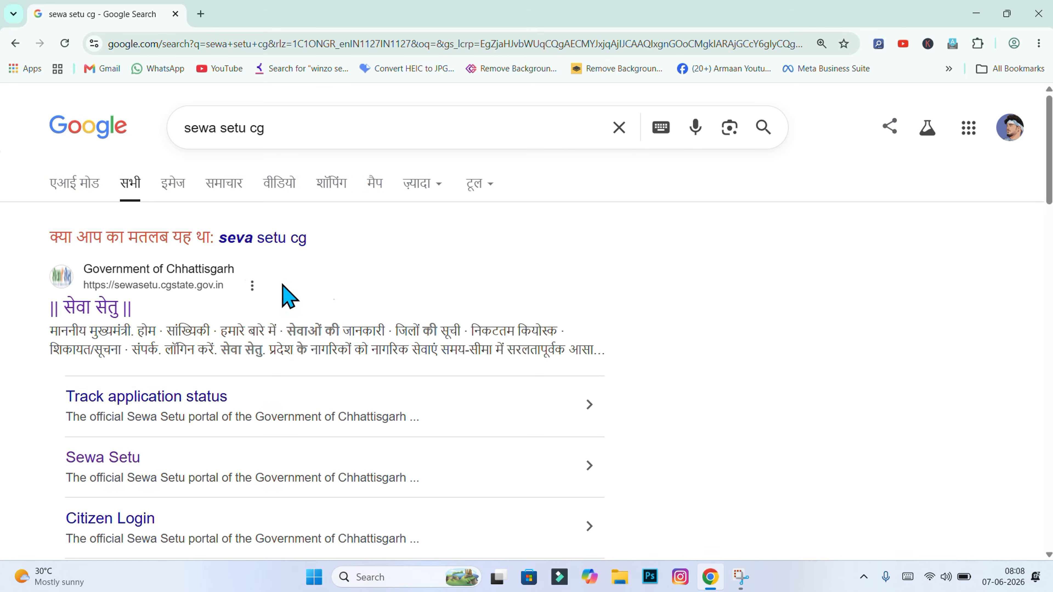
pyautogui.click(89, 311)
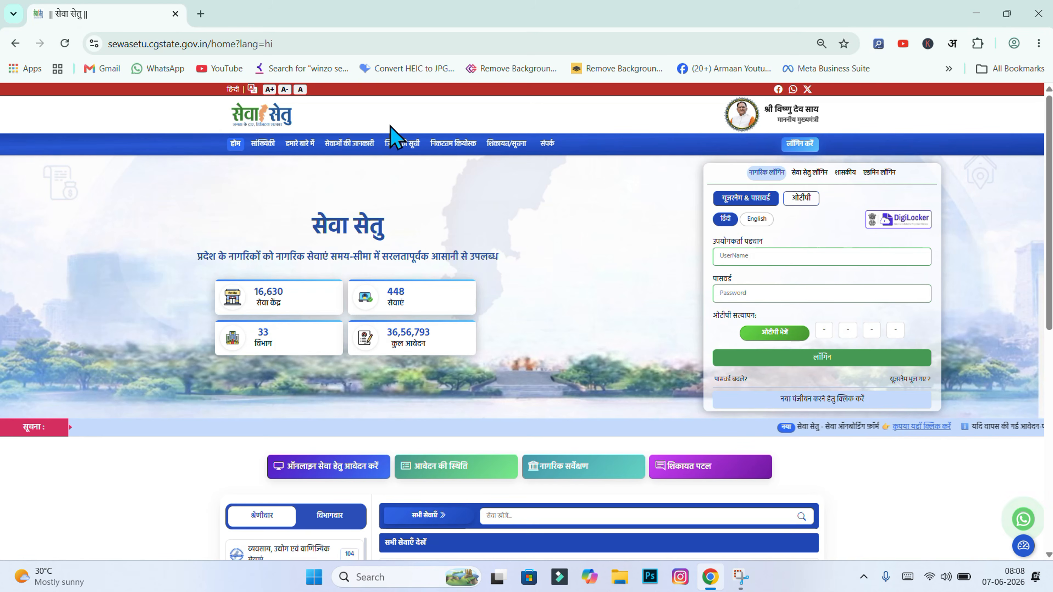
pyautogui.scroll(-5, 526, 332)
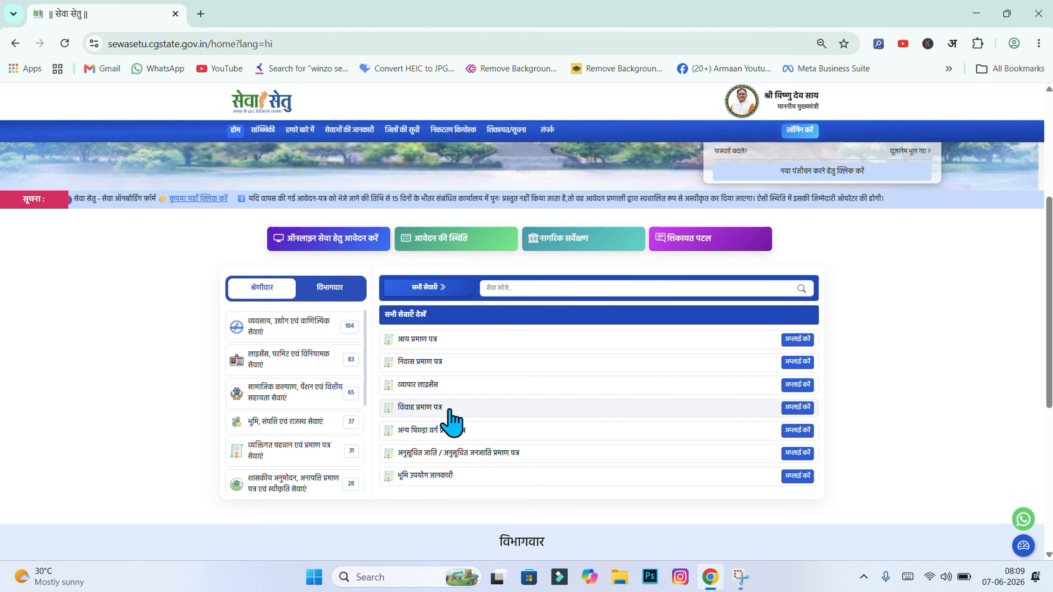
pyautogui.scroll(5, 452, 421)
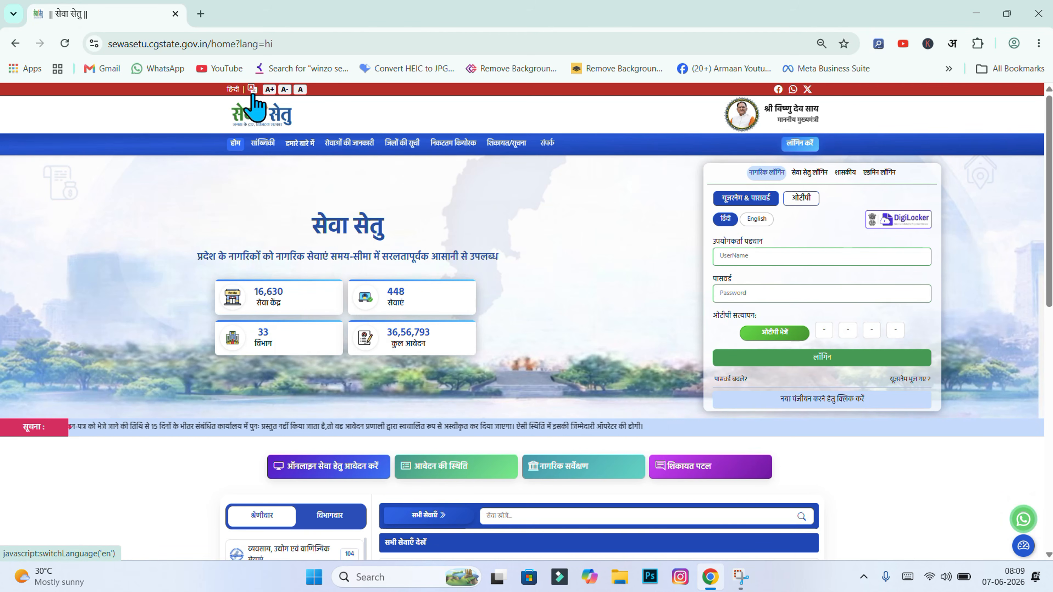
pyautogui.click(252, 90)
pyautogui.scroll(-8, 461, 242)
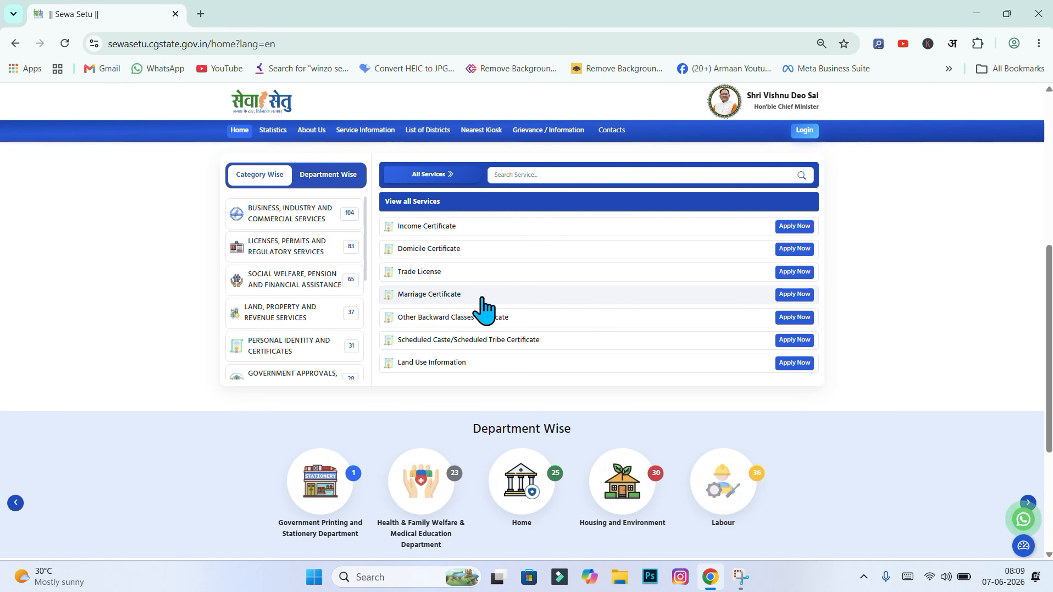
pyautogui.scroll(8, 483, 307)
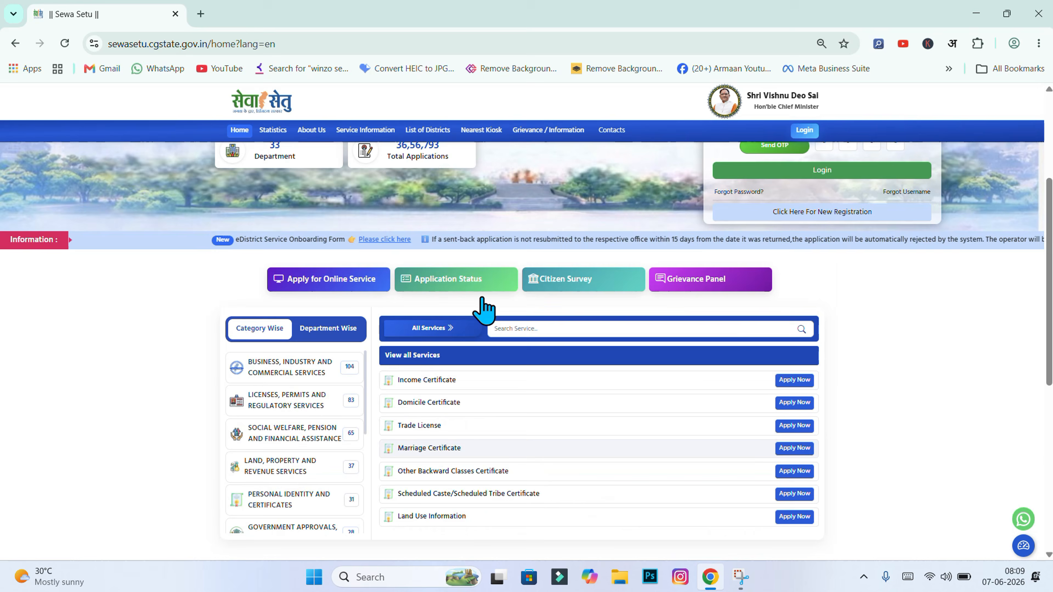
pyautogui.click(253, 89)
pyautogui.scroll(-8, 395, 270)
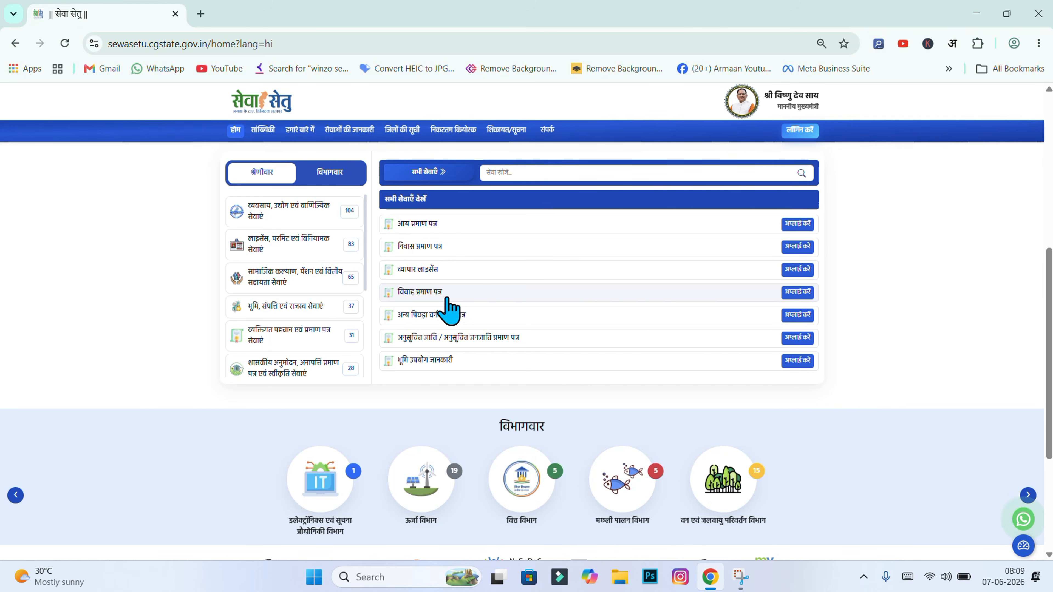
# Start the विवाह प्रमाण पत्र application and scroll through its documents and fees page
pyautogui.click(811, 293)
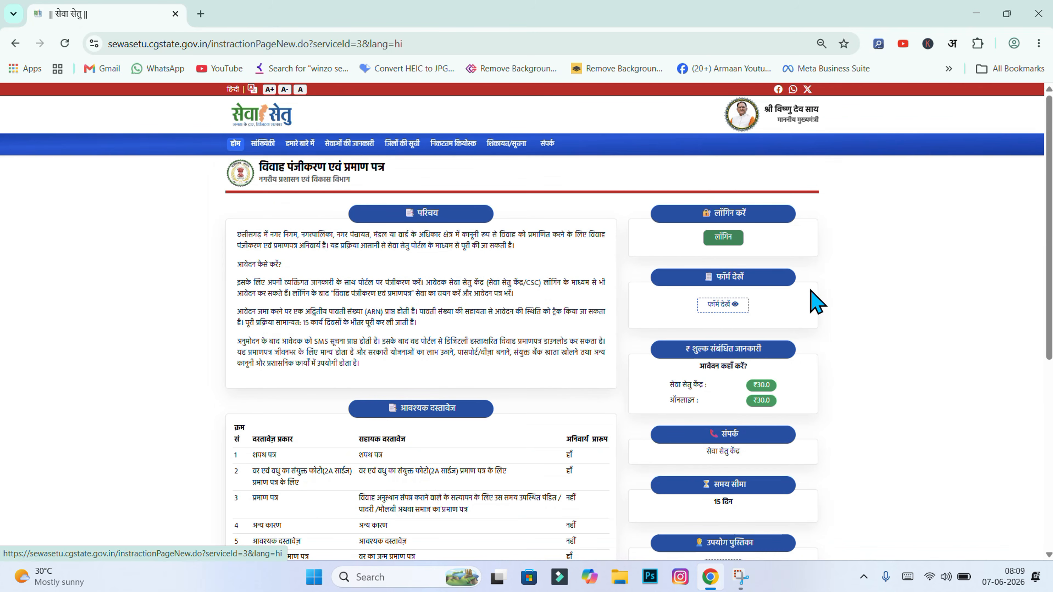
pyautogui.scroll(-3, 821, 296)
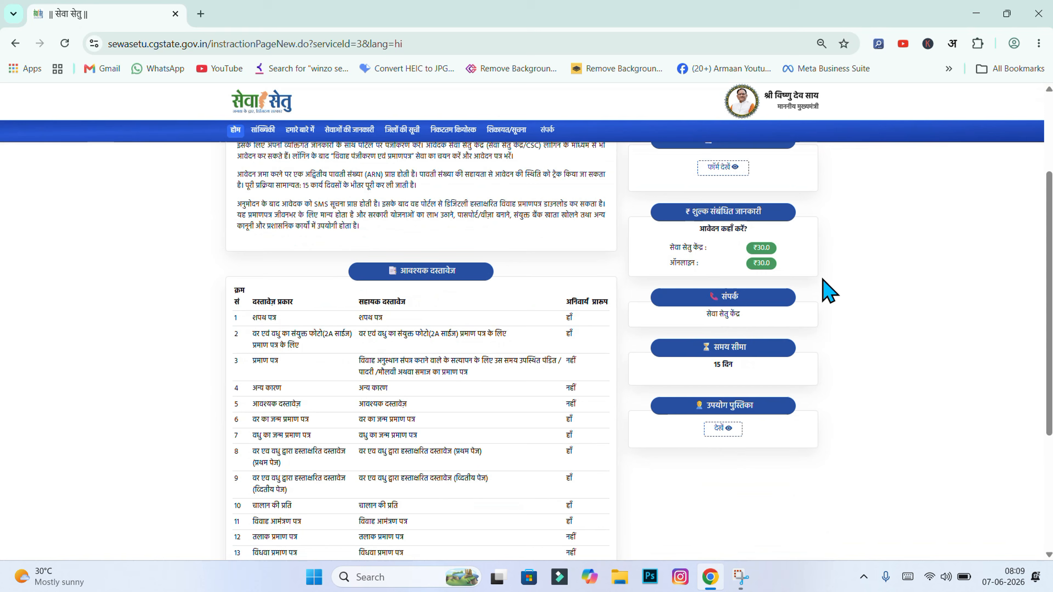
pyautogui.scroll(-1, 824, 290)
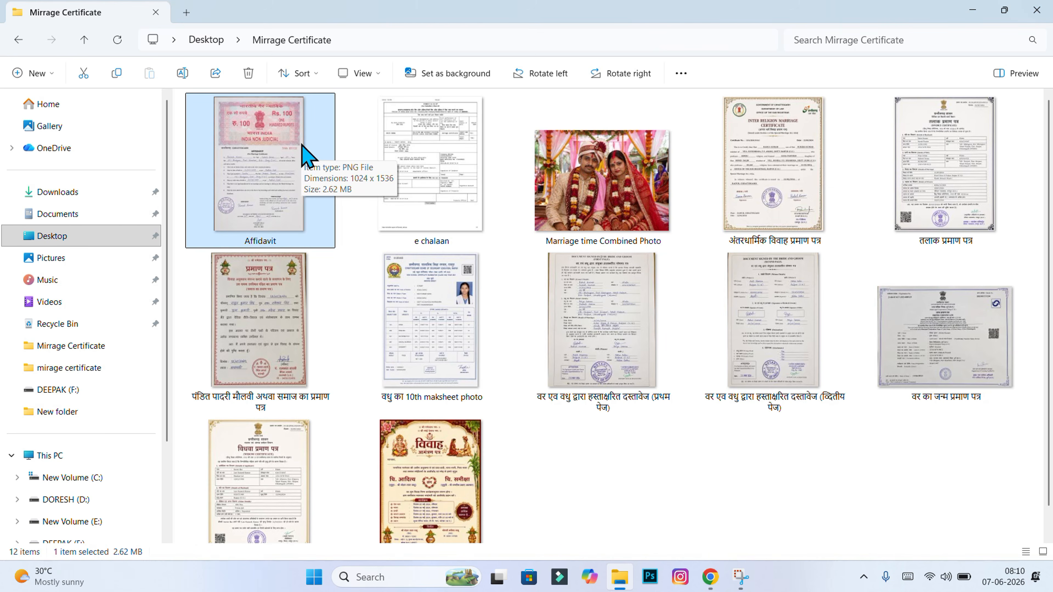
pyautogui.click(555, 188)
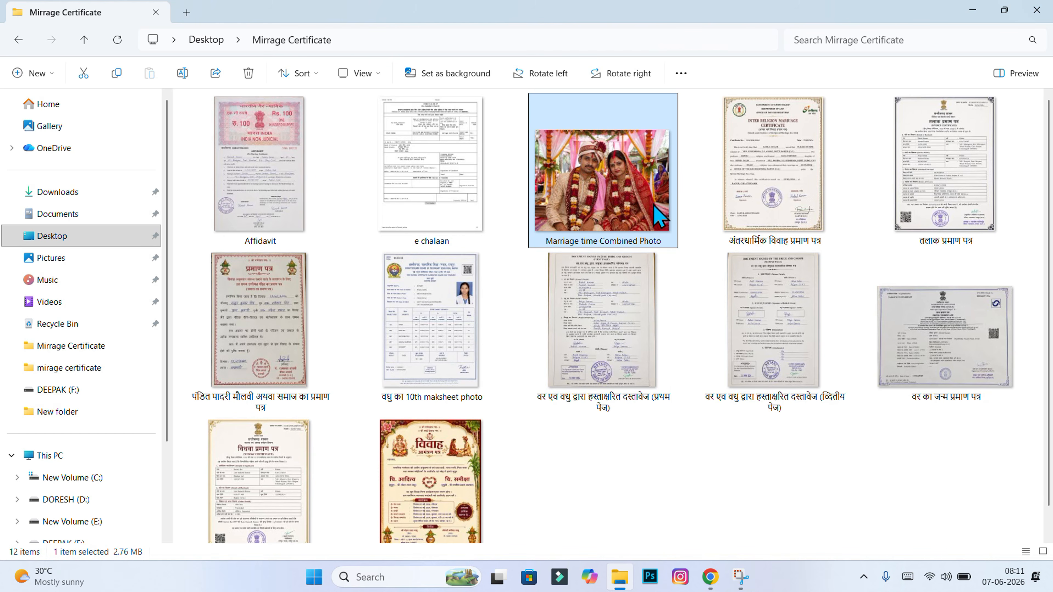
pyautogui.moveTo(659, 216)
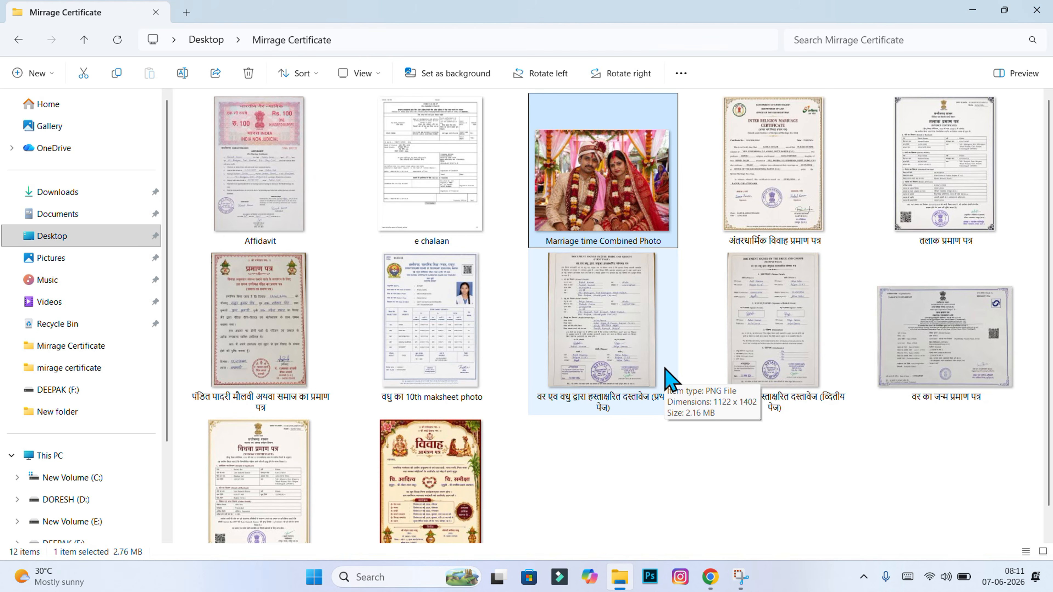
pyautogui.click(704, 431)
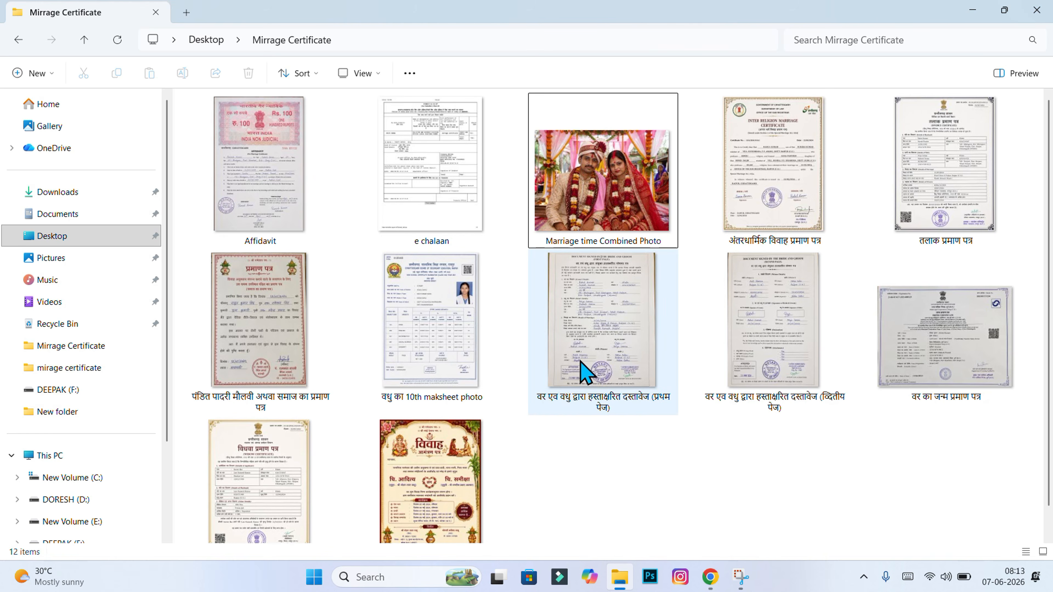
pyautogui.click(582, 311)
pyautogui.click(710, 340)
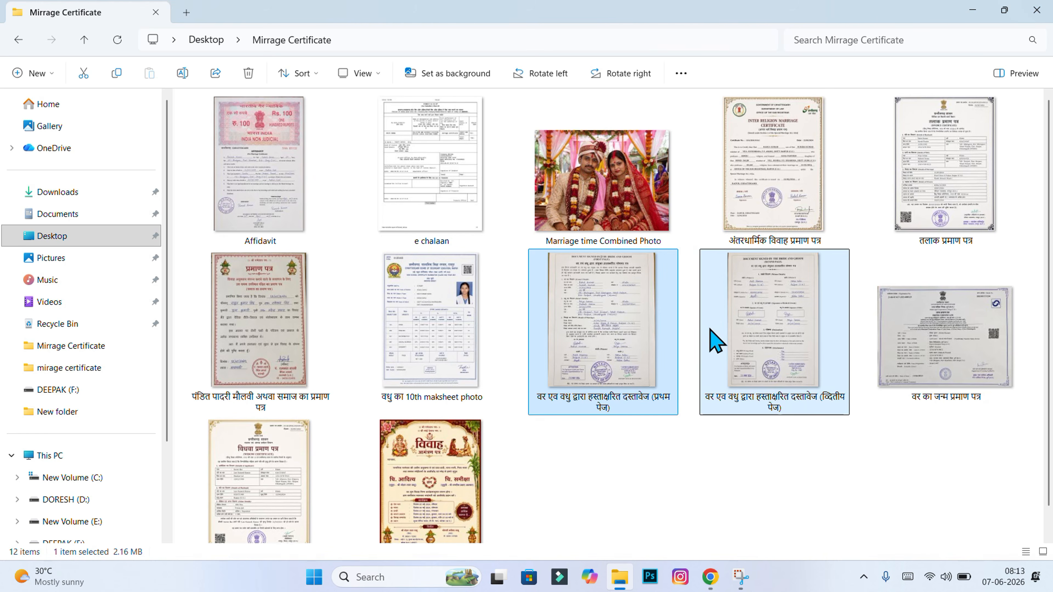
pyautogui.click(633, 317)
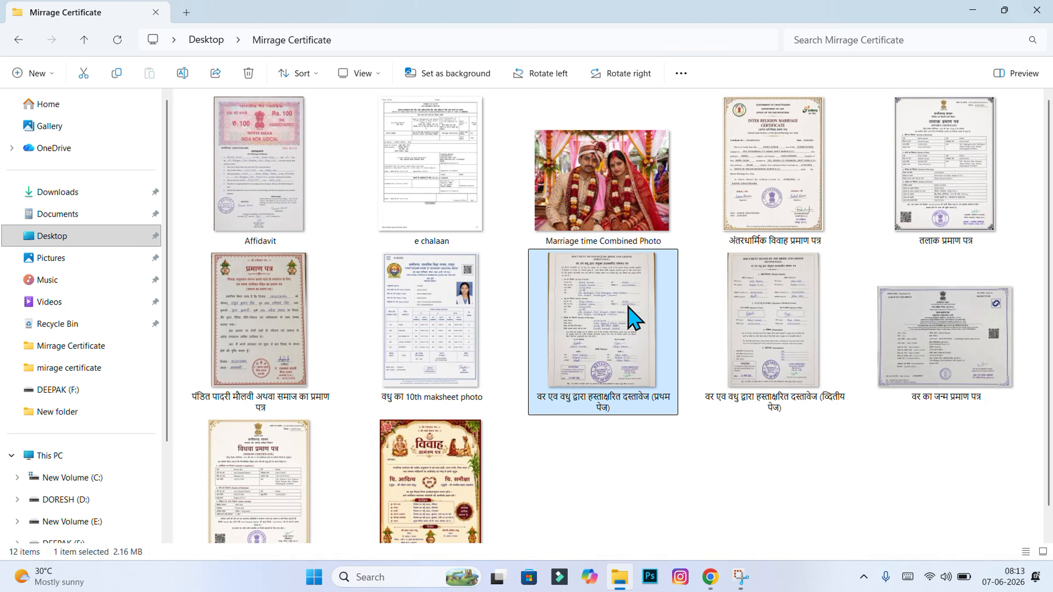
pyautogui.click(707, 312)
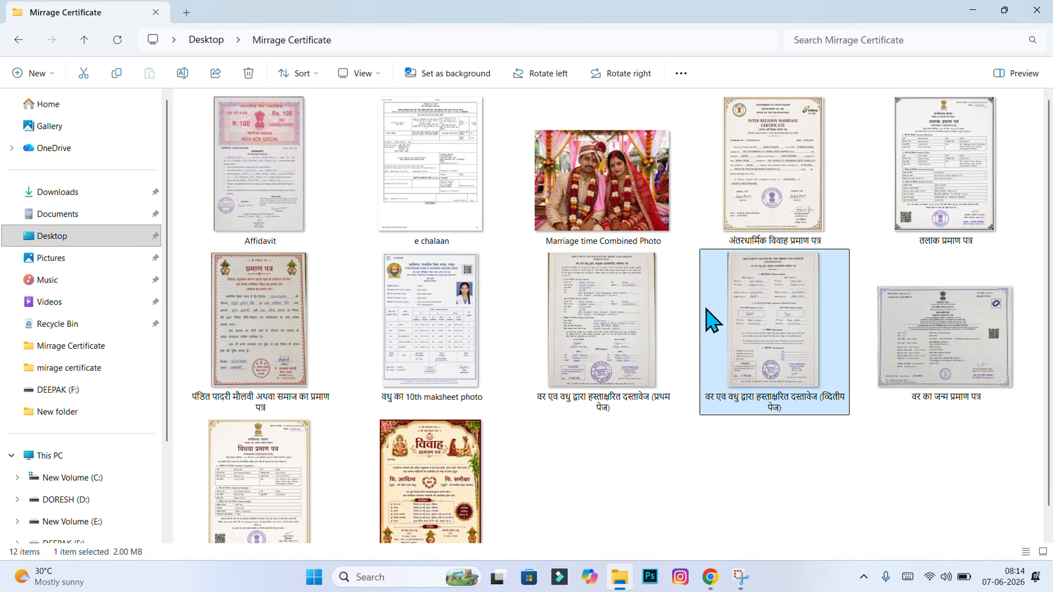
pyautogui.click(696, 458)
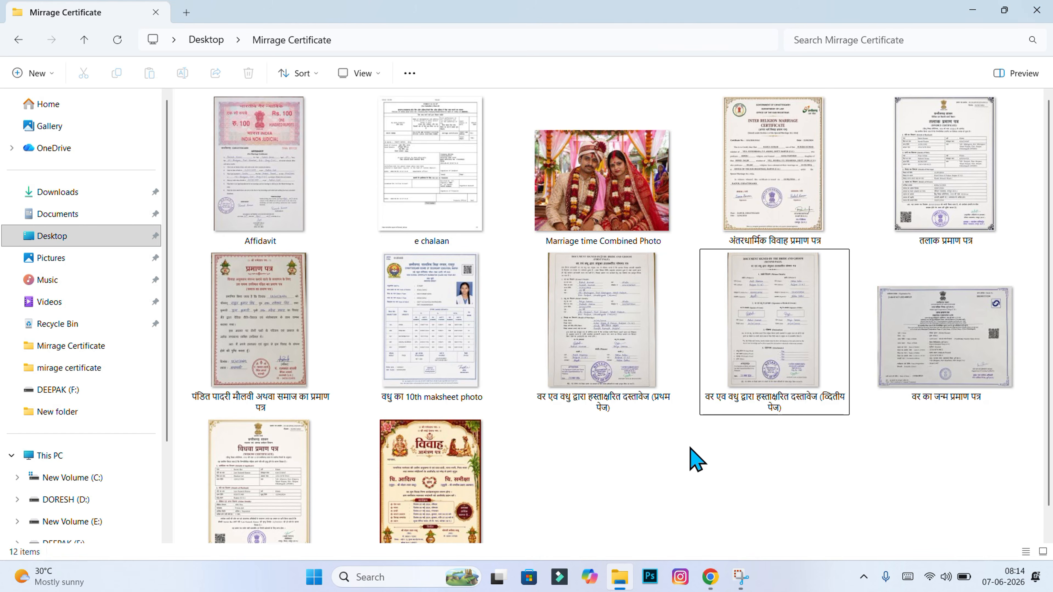
pyautogui.click(461, 195)
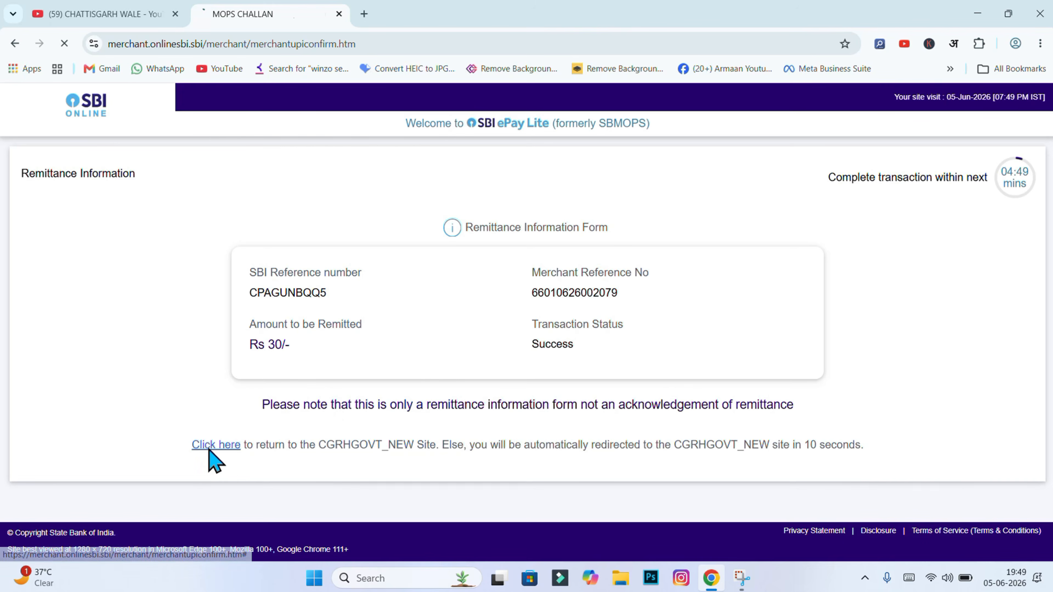
# Go back from the SBI Rs 30 payment page to e-Challan and open the Print Receipt
pyautogui.click(207, 453)
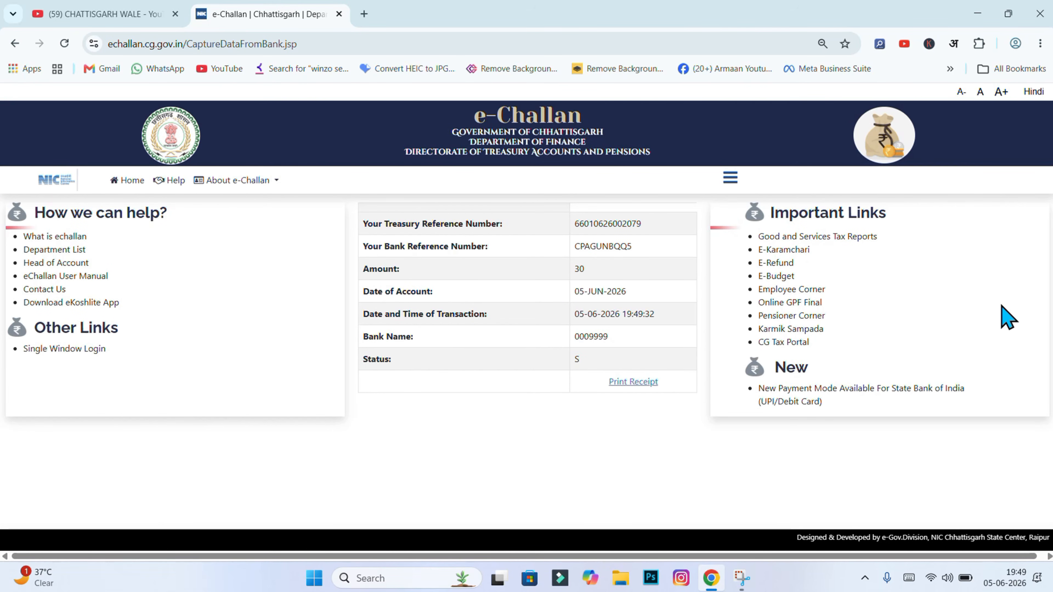
pyautogui.click(628, 382)
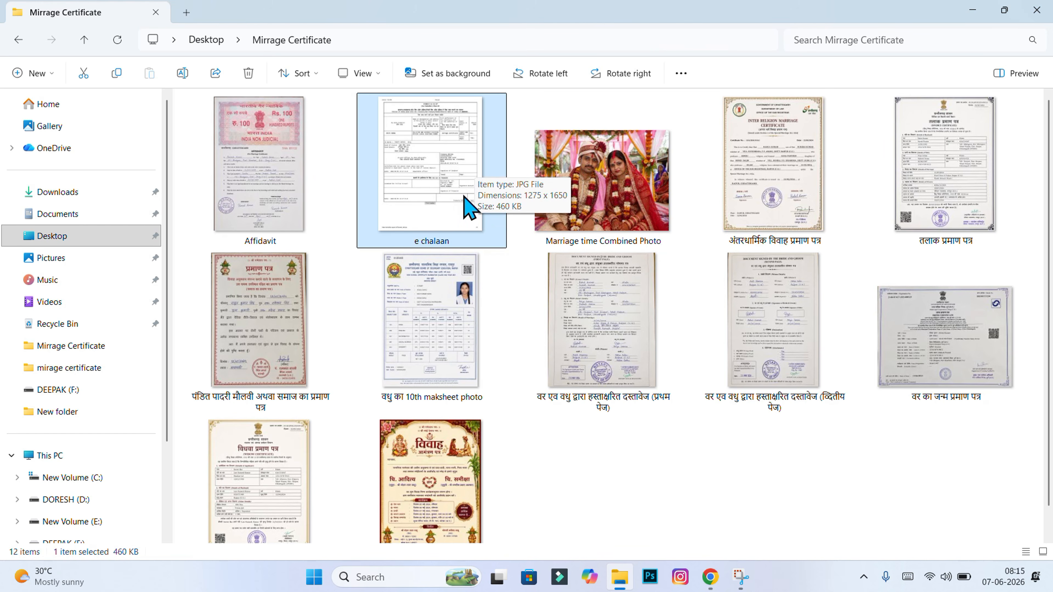
# Check the Mirrage Certificate folder's invitation scan and priest certificate image
pyautogui.click(458, 472)
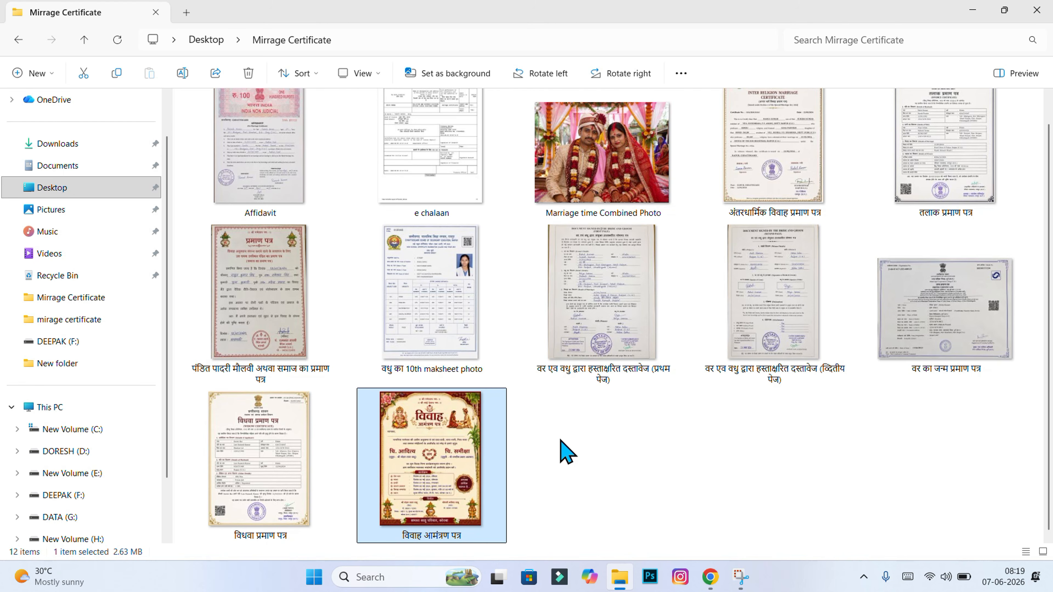
pyautogui.click(529, 453)
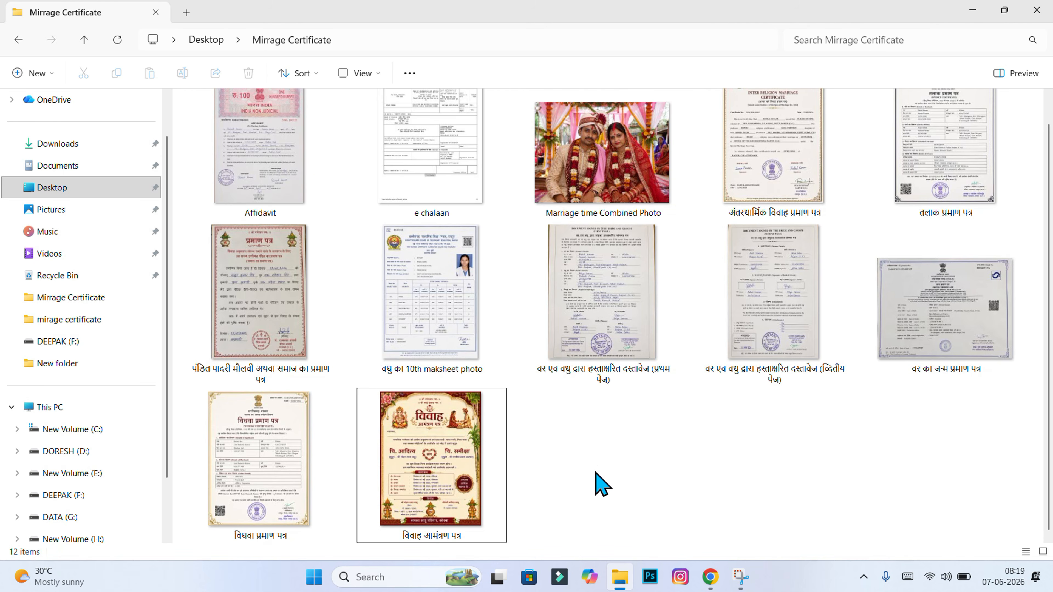
pyautogui.click(296, 302)
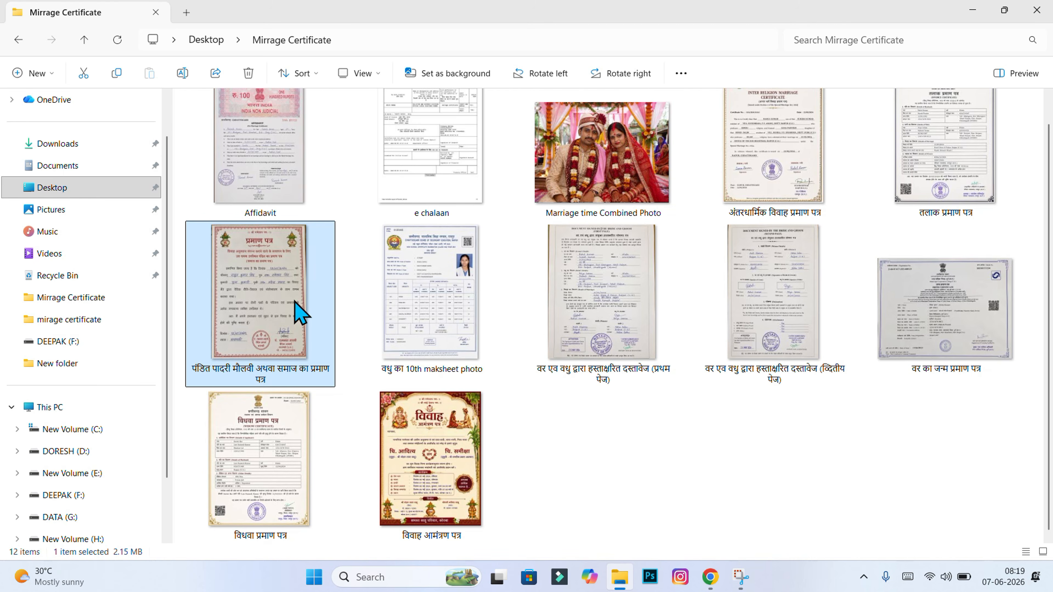
pyautogui.click(520, 438)
pyautogui.click(286, 338)
pyautogui.click(641, 458)
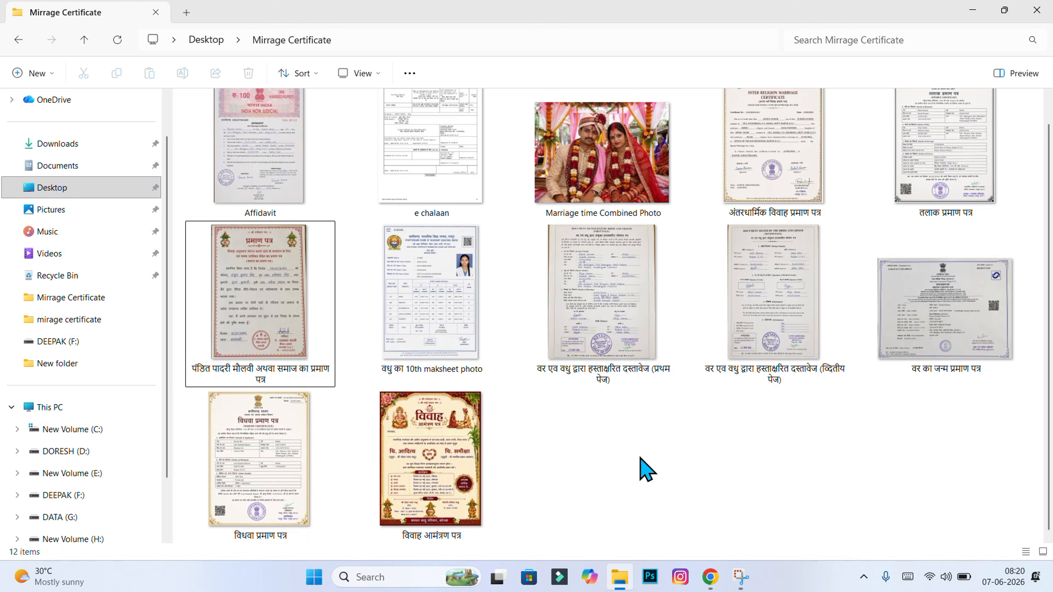
pyautogui.click(245, 327)
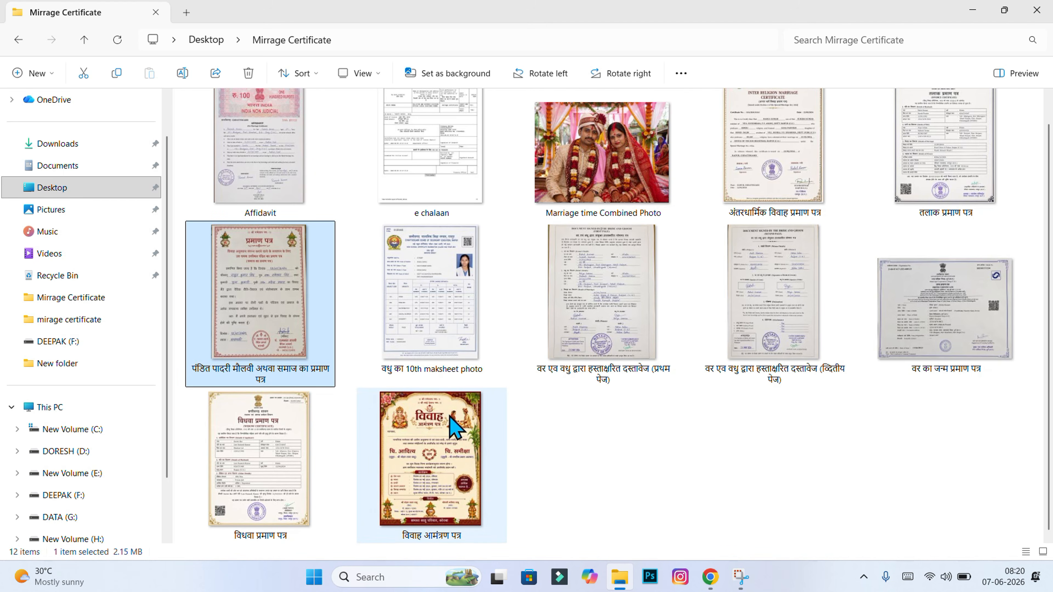
pyautogui.click(549, 442)
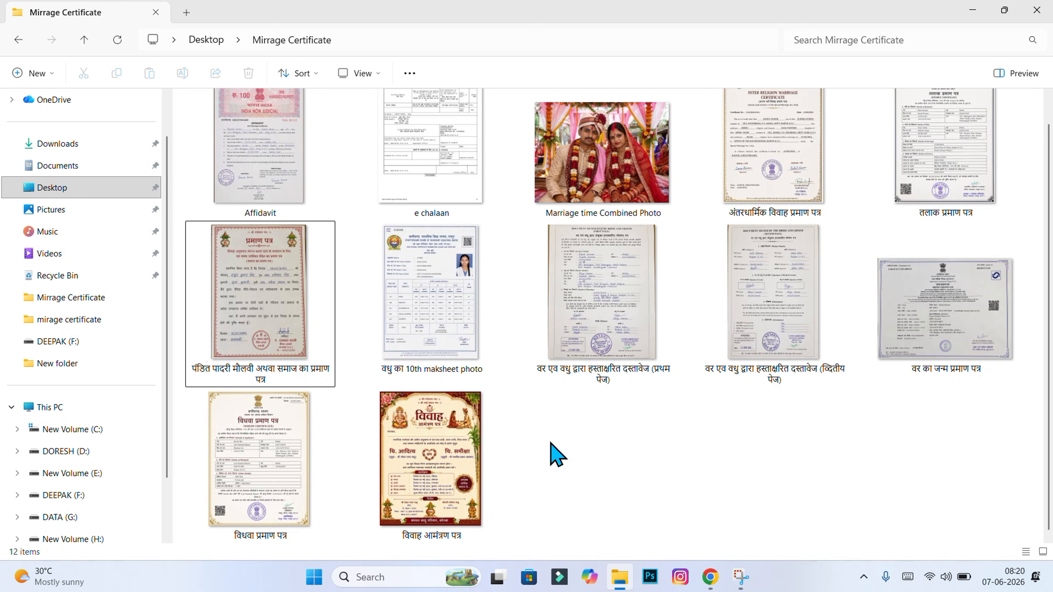
# Scroll back up the Sewa Setu service page and go to the citizen login form
pyautogui.click(710, 579)
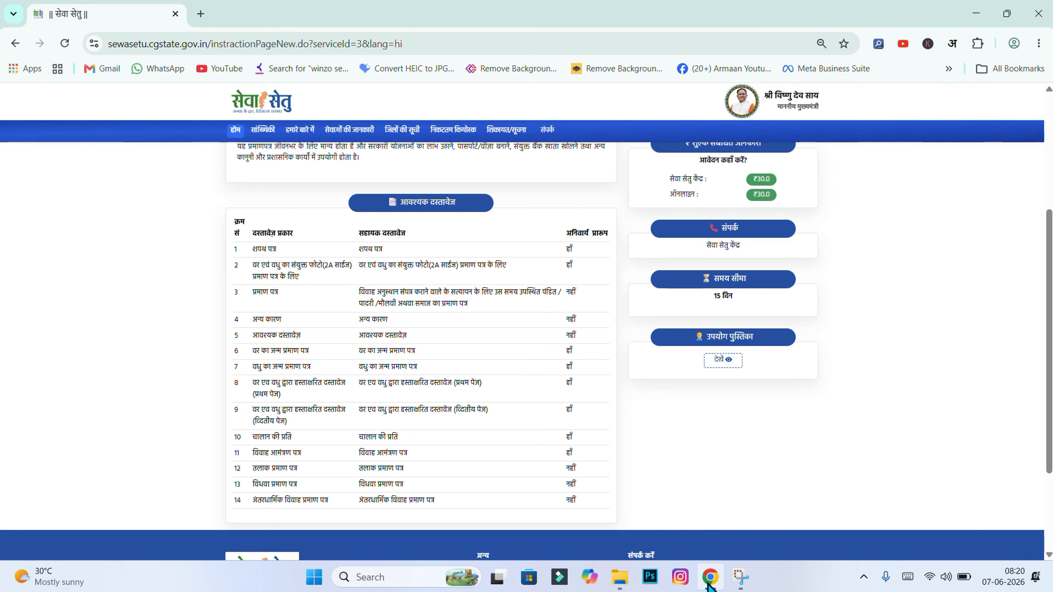
pyautogui.moveTo(1049, 332); pyautogui.dragTo(1048, 199)
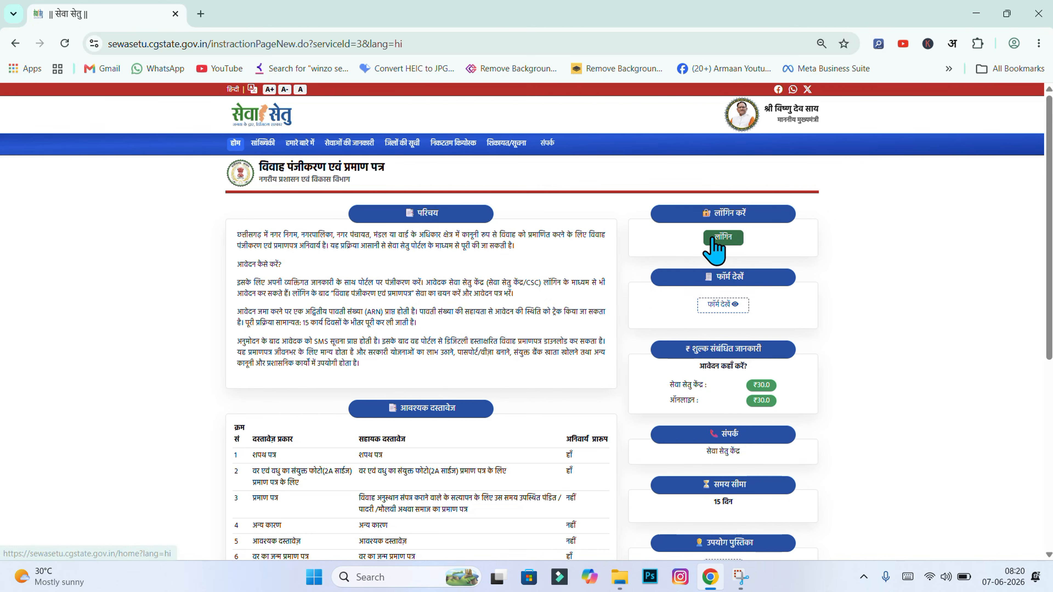
pyautogui.click(721, 245)
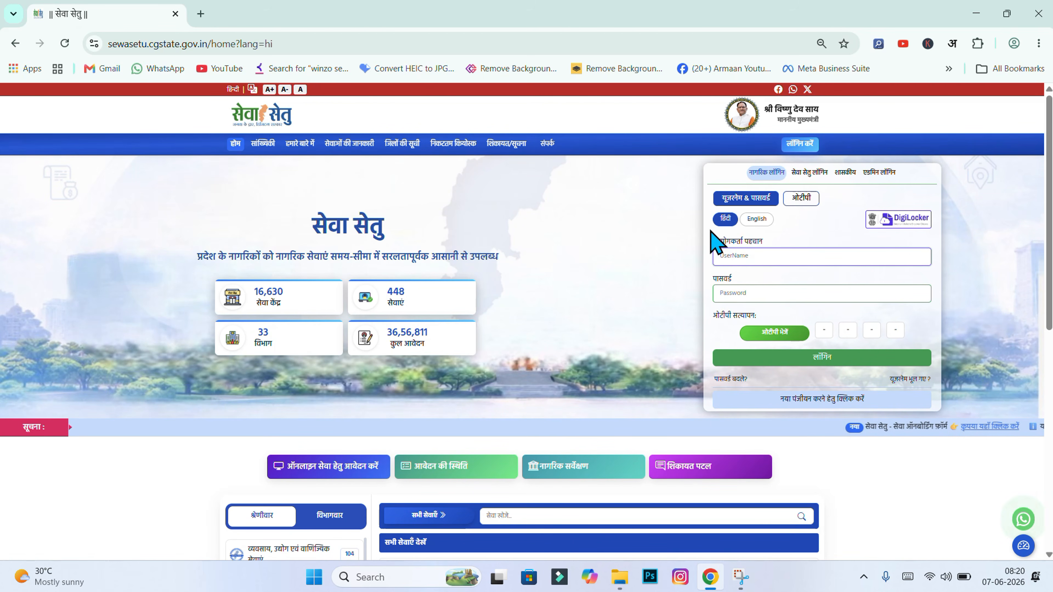
# Enter the citizen account credentials and log in to the Sewa Setu dashboard
pyautogui.click(752, 292)
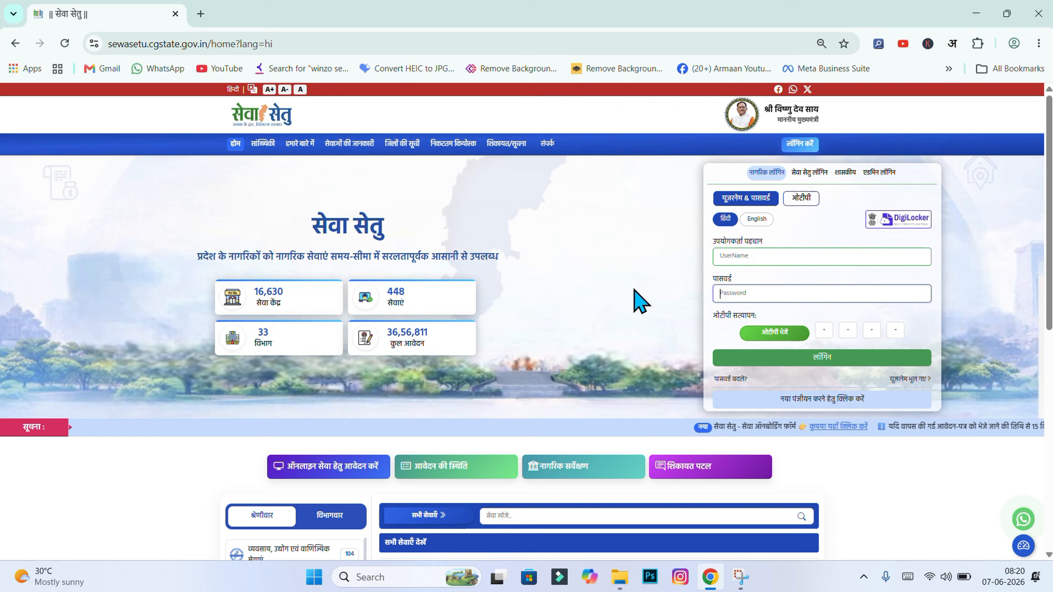
pyautogui.click(623, 269)
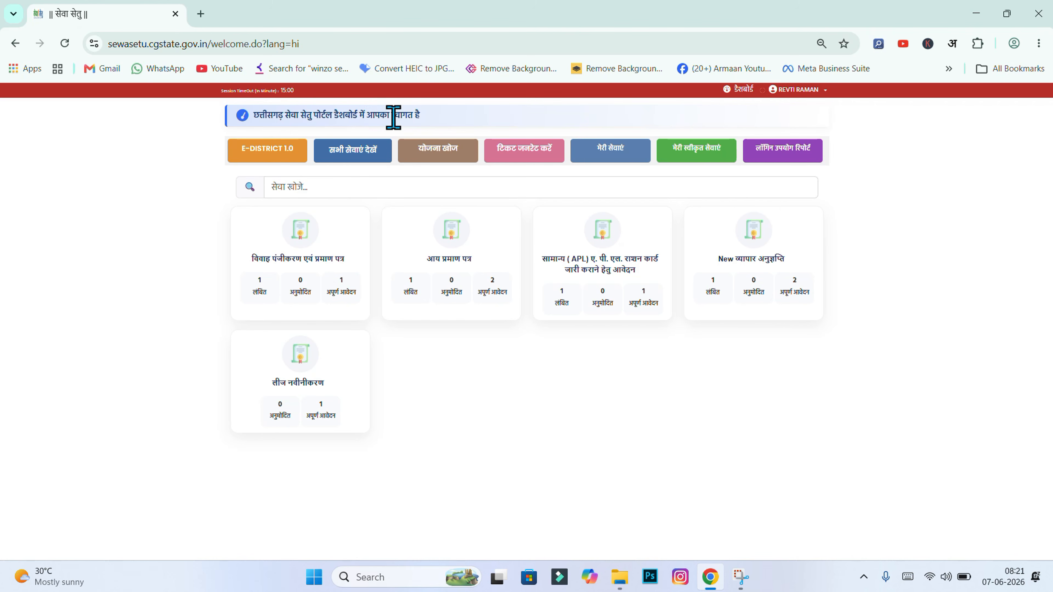
# Show all Sewa Setu services, then test and clear the services search box
pyautogui.tripleClick(419, 117)
pyautogui.click(441, 120)
pyautogui.click(353, 157)
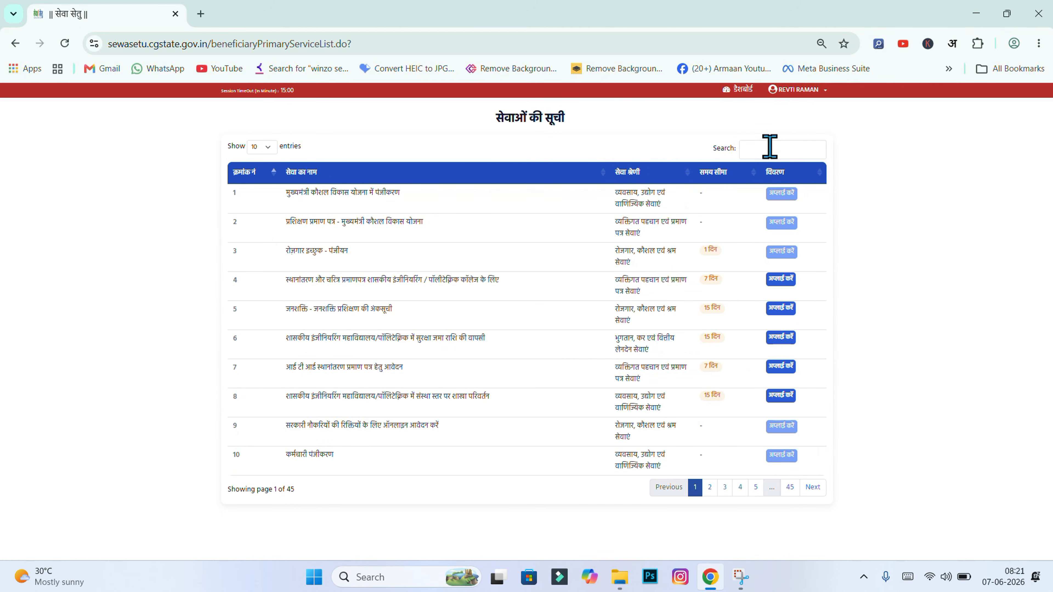
pyautogui.click(769, 146)
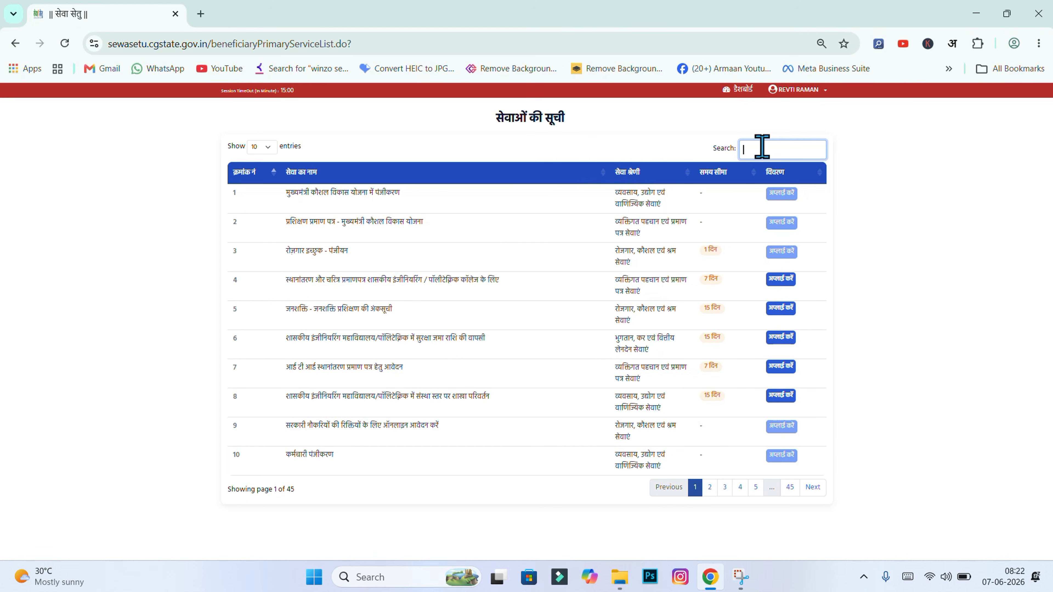
pyautogui.write('hgbhb')
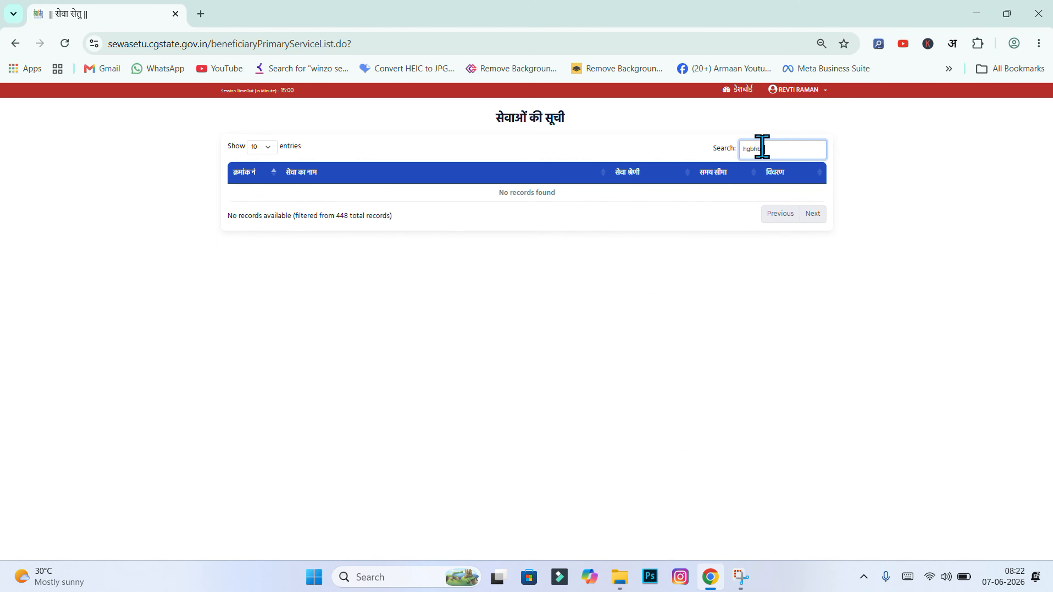
pyautogui.press('BackSpace')
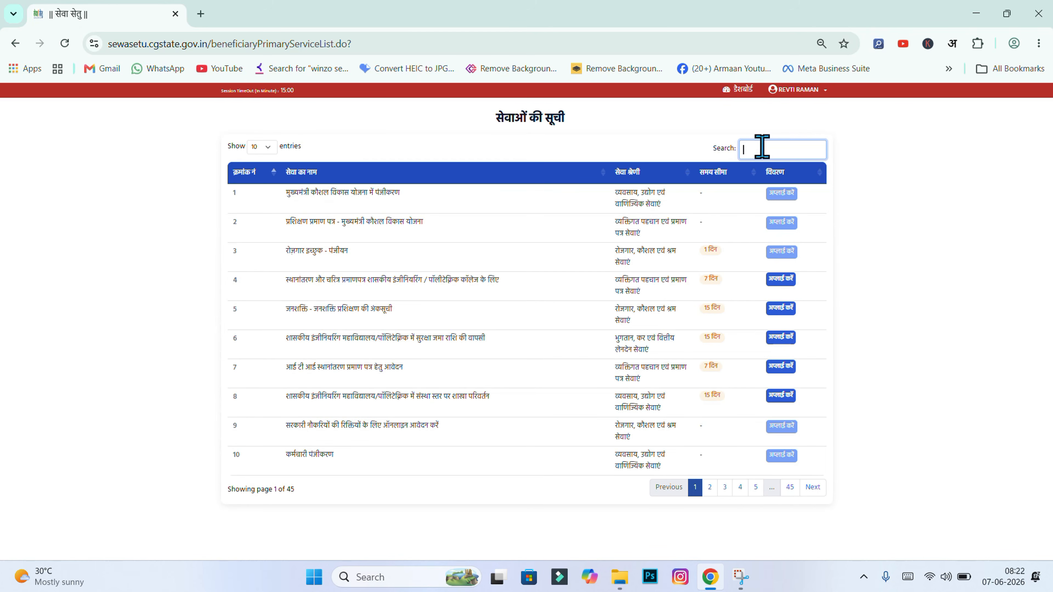
pyautogui.click(888, 228)
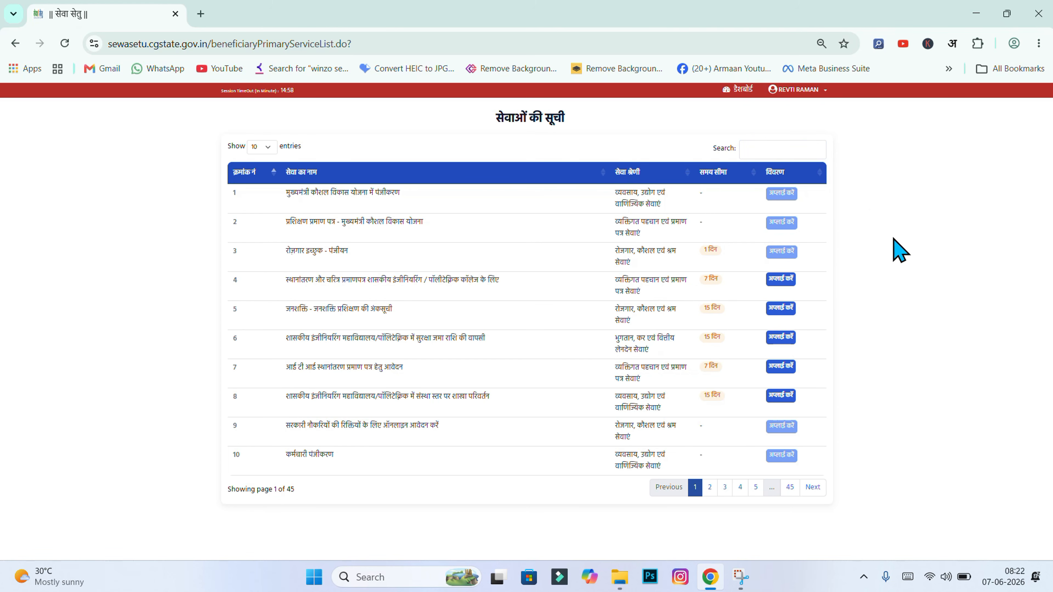
# In a new tab, search Google for 'google input tools'
pyautogui.click(201, 14)
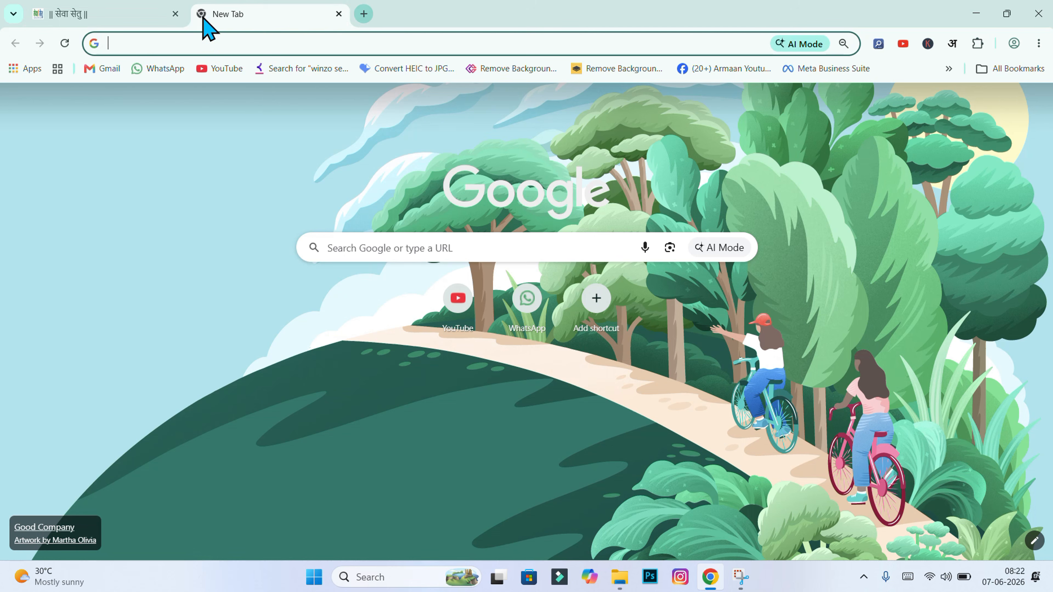
pyautogui.click(458, 249)
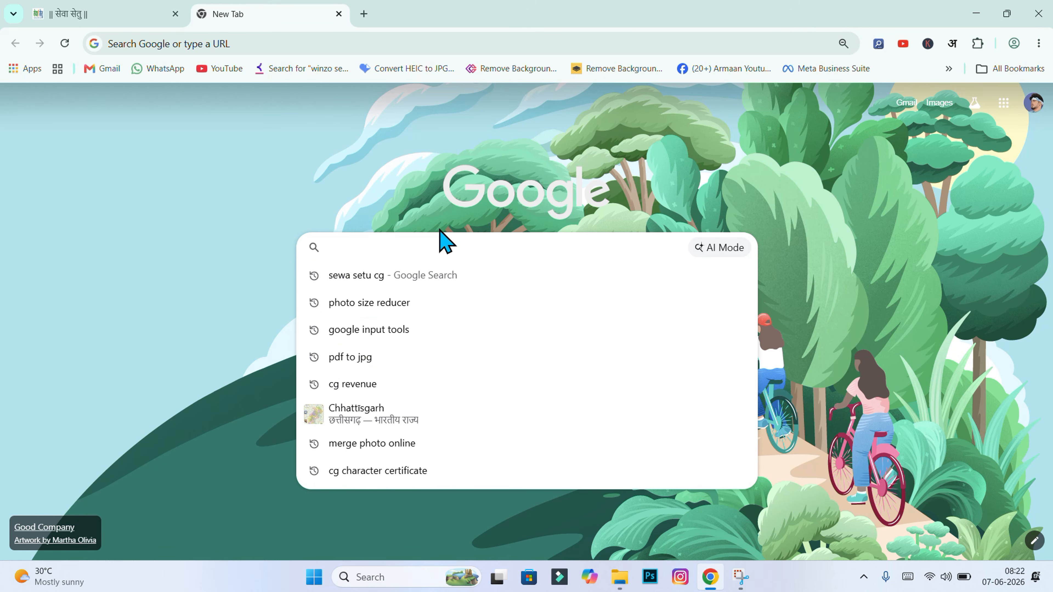
pyautogui.click(404, 336)
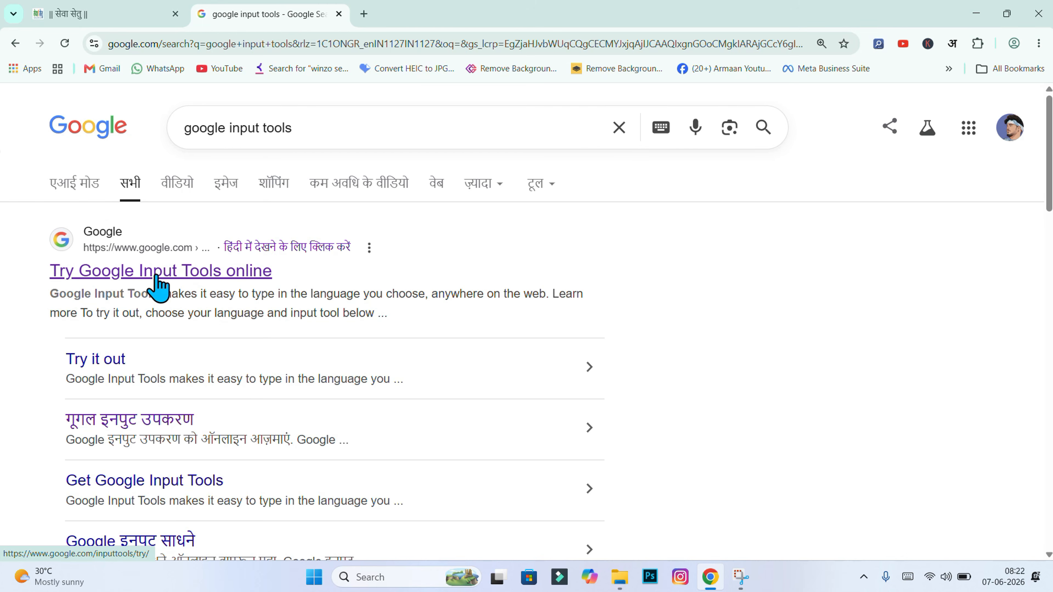
# Transliterate 'vivah' to Hindi विवाह in Google Input Tools and copy it
pyautogui.click(137, 276)
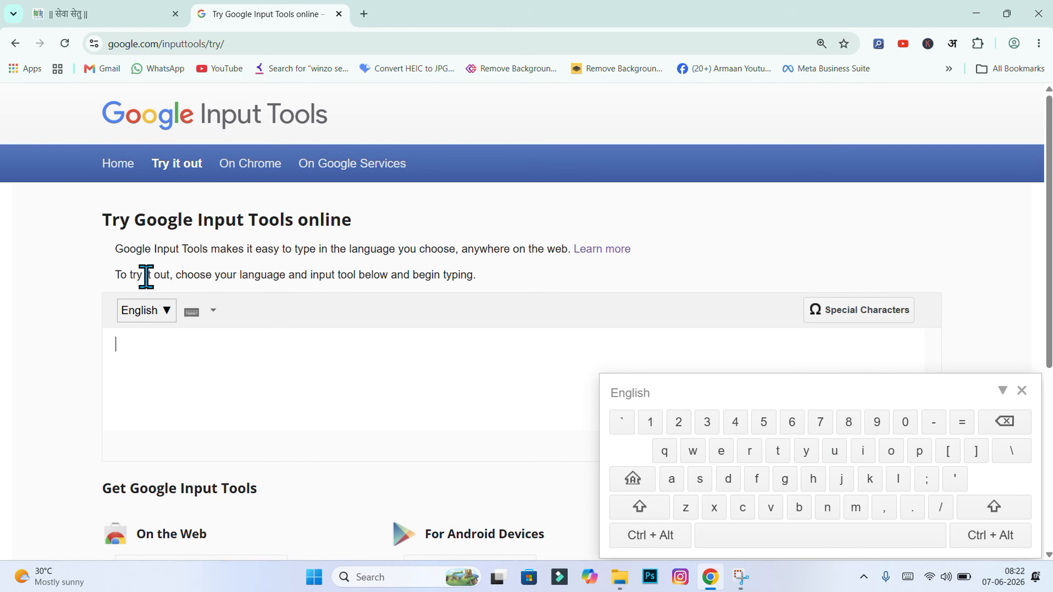
pyautogui.click(148, 317)
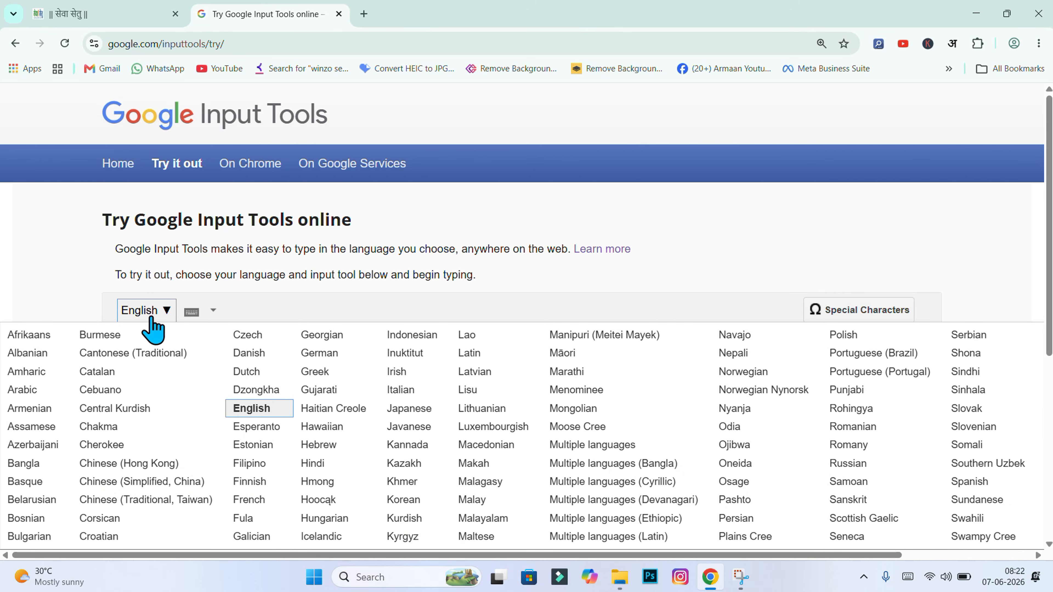
pyautogui.click(313, 464)
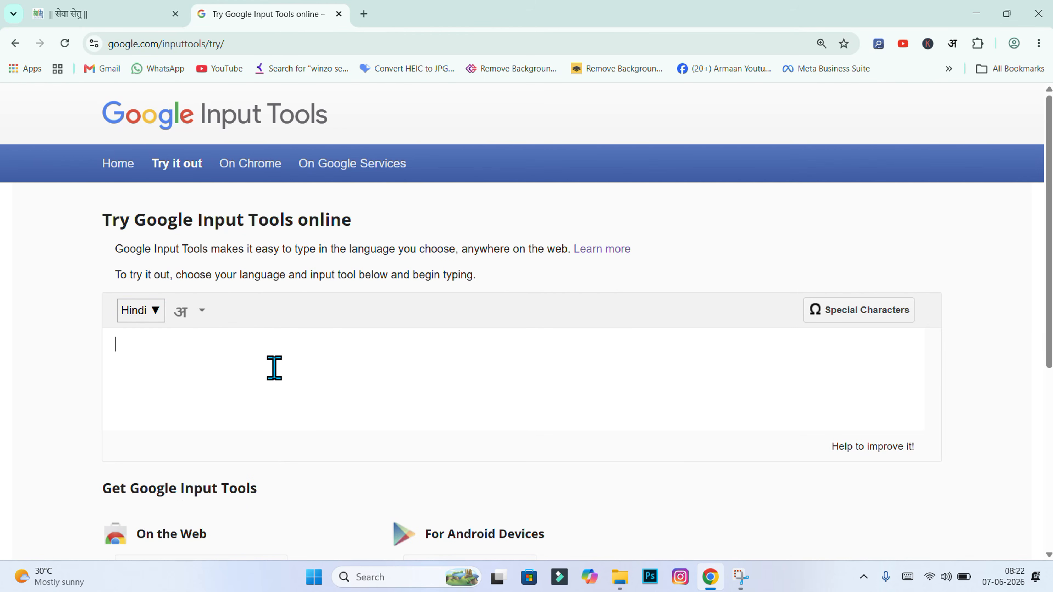
pyautogui.write('vi')
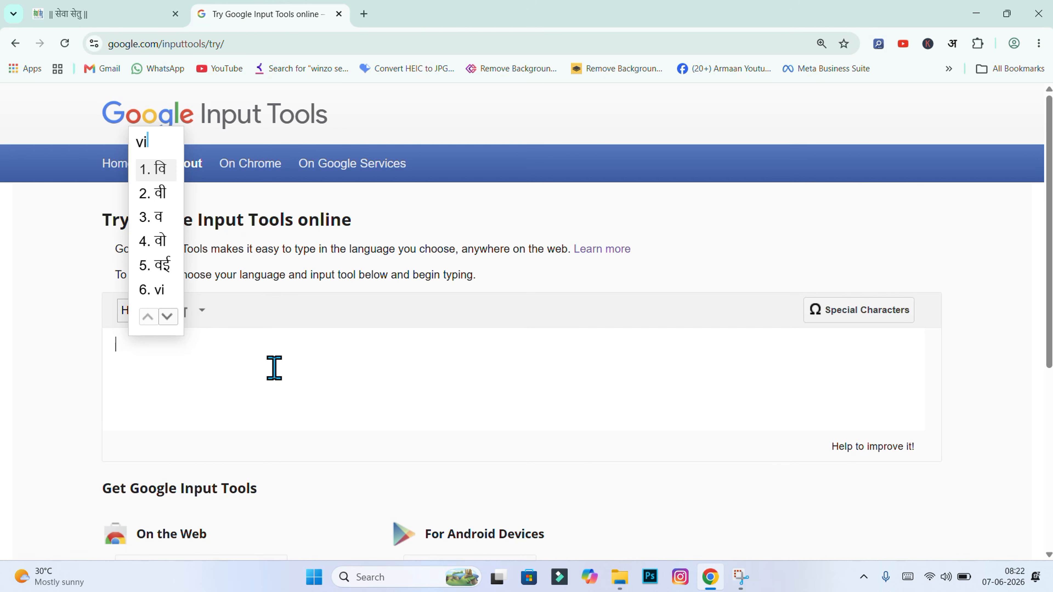
pyautogui.write('vah')
pyautogui.hotkey('ctrl', 'a')
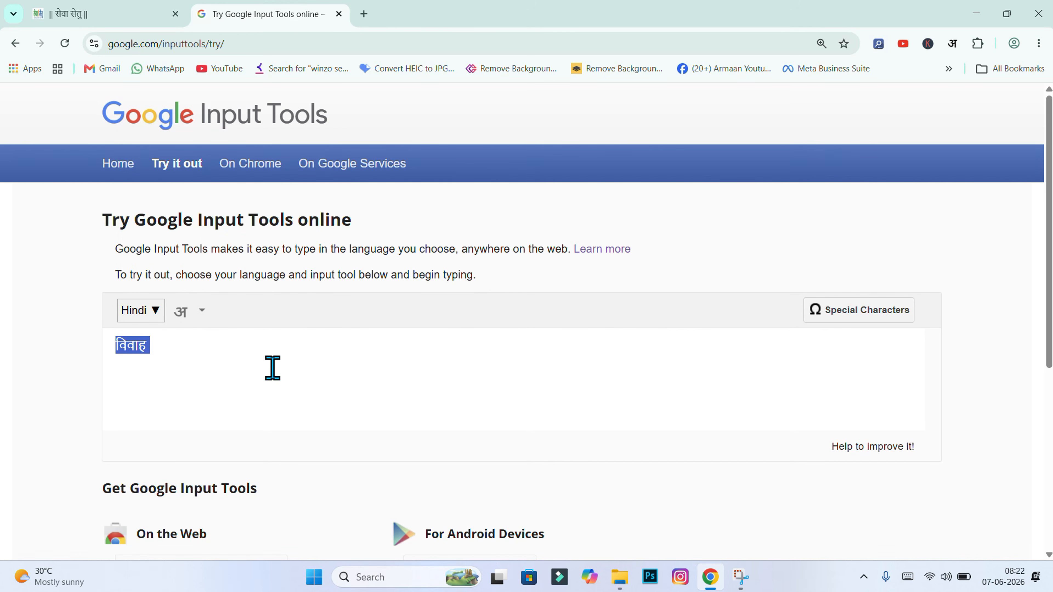
pyautogui.rightClick(133, 350)
pyautogui.click(195, 245)
pyautogui.click(134, 12)
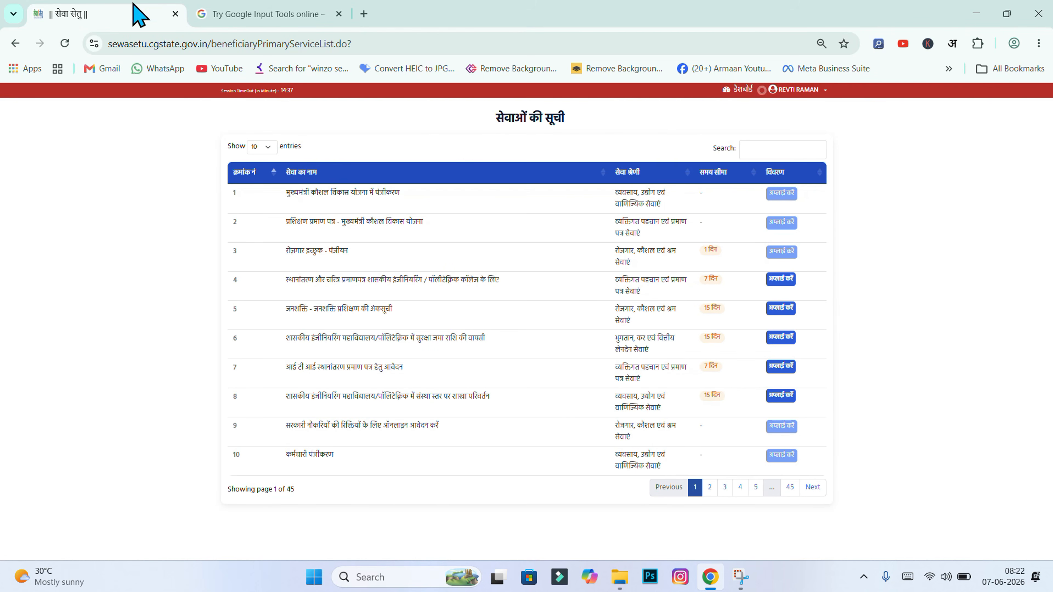
# Filter services by pasting विवाह and open the विवाह पंजीकरण एवं प्रमाण पत्र application form
pyautogui.click(757, 143)
pyautogui.hotkey('ctrl', 'v')
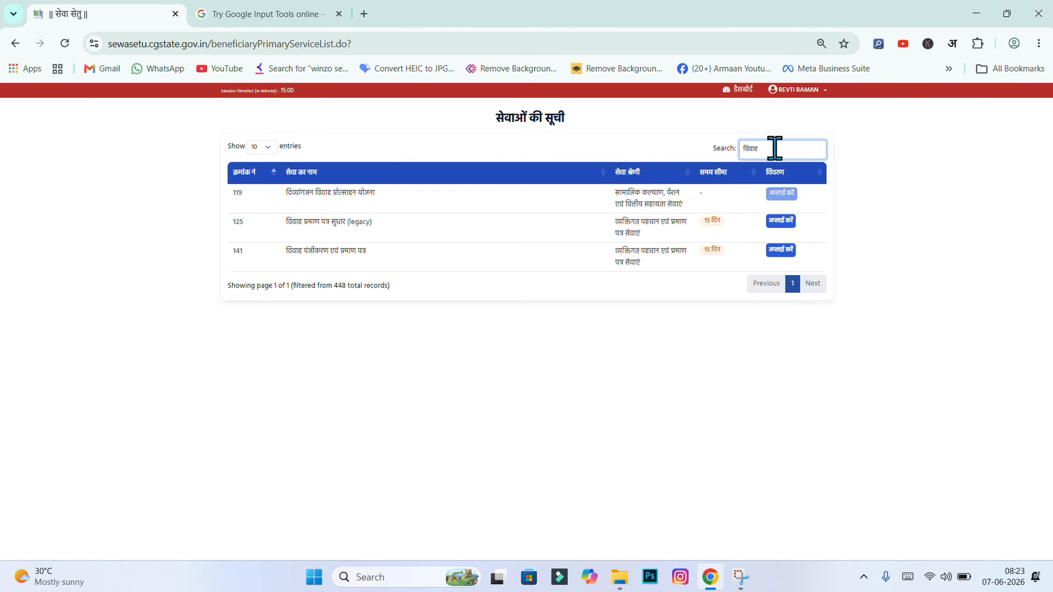
pyautogui.doubleClick(744, 148)
pyautogui.click(647, 147)
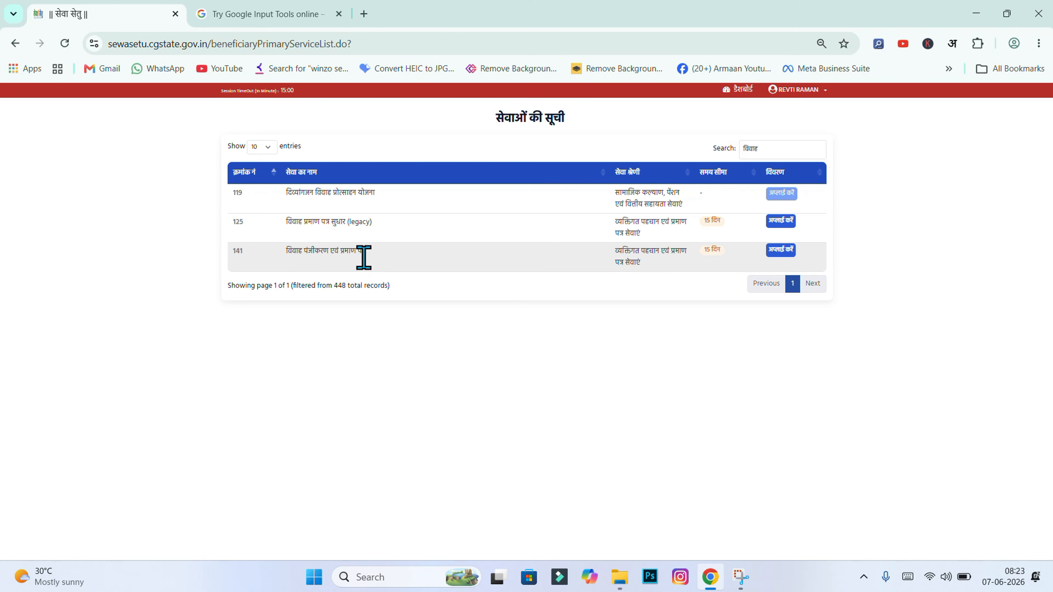
pyautogui.click(780, 251)
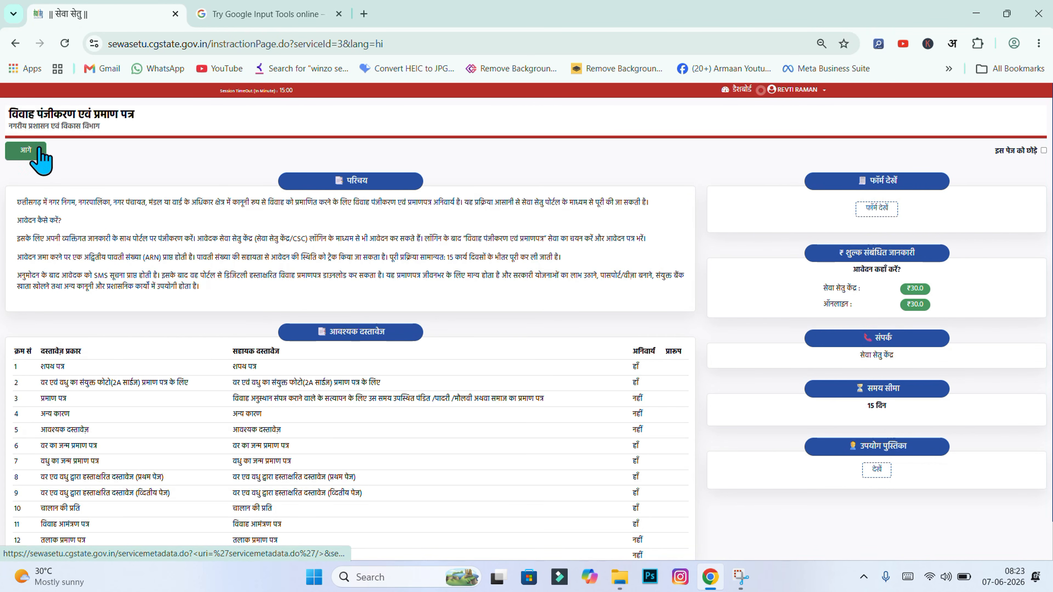
pyautogui.click(36, 154)
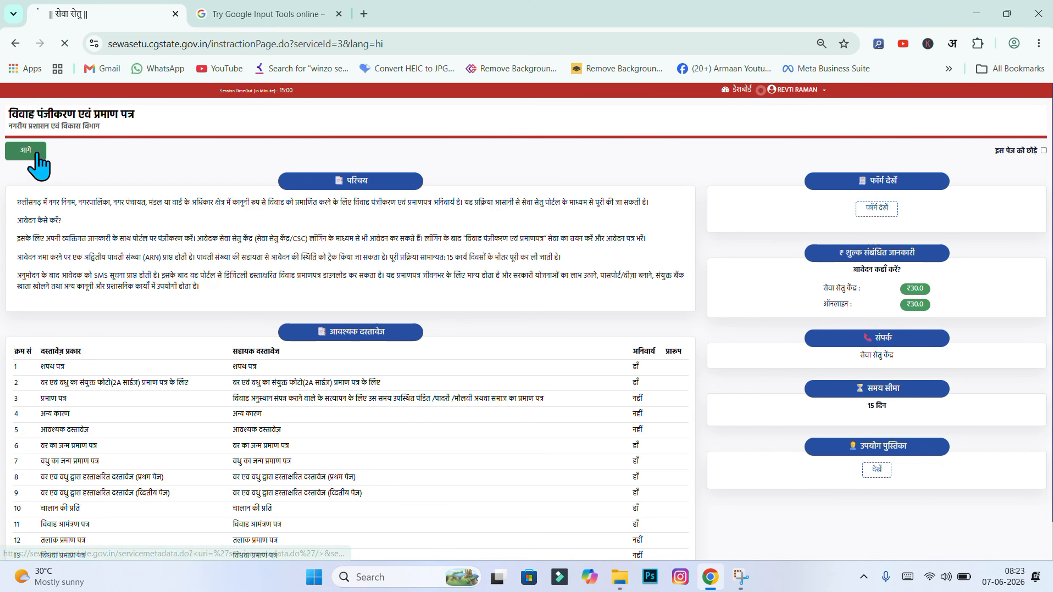
# Rewrite the pre-filled beneficiary name in Devanagari using Google Input Tools
pyautogui.click(400, 192)
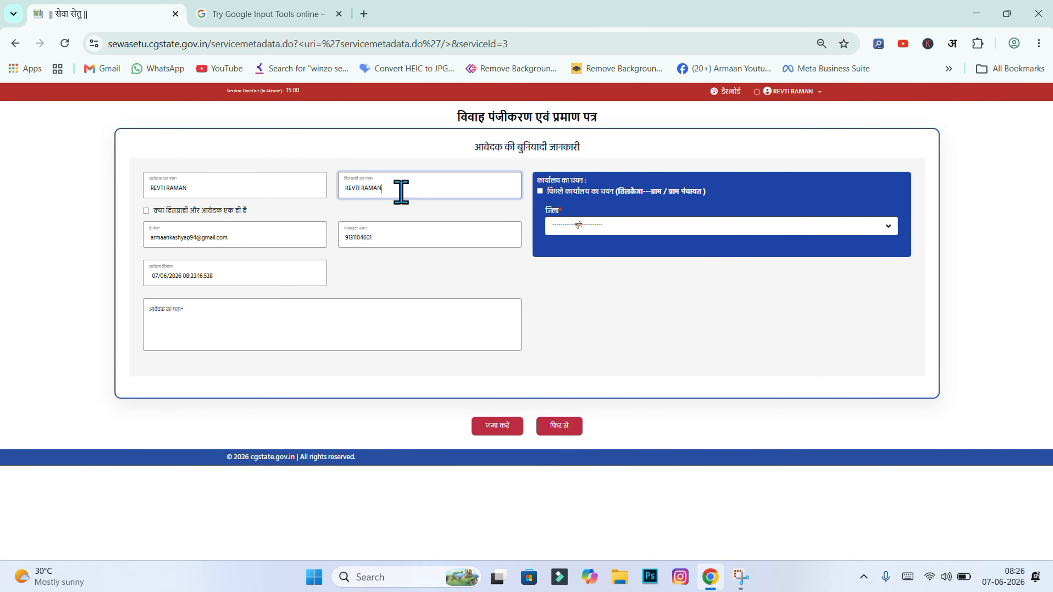
pyautogui.moveTo(381, 189); pyautogui.dragTo(337, 195)
pyautogui.click(271, 14)
pyautogui.write('r')
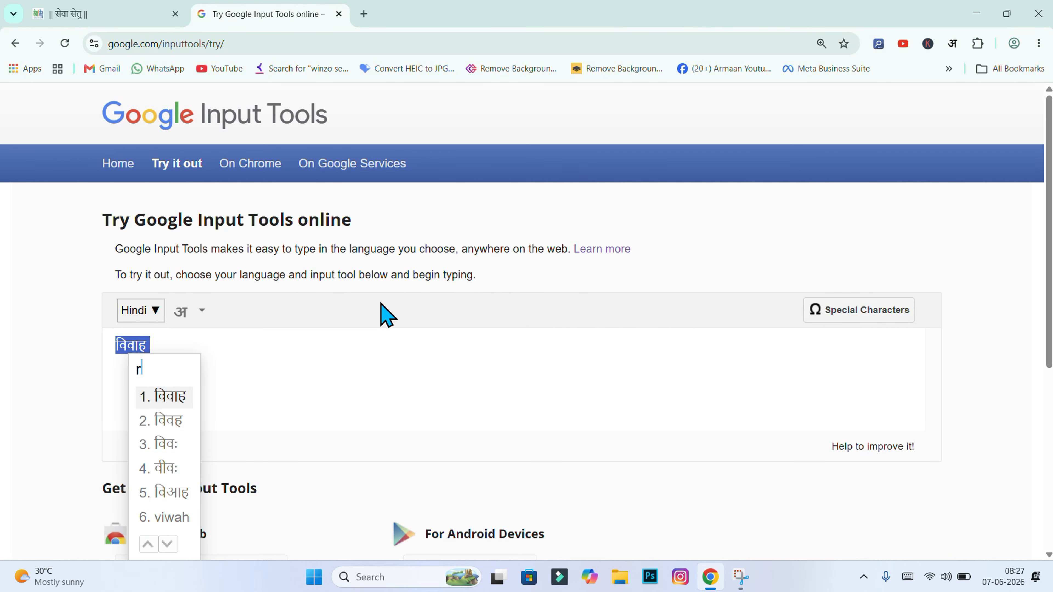
pyautogui.write('evti')
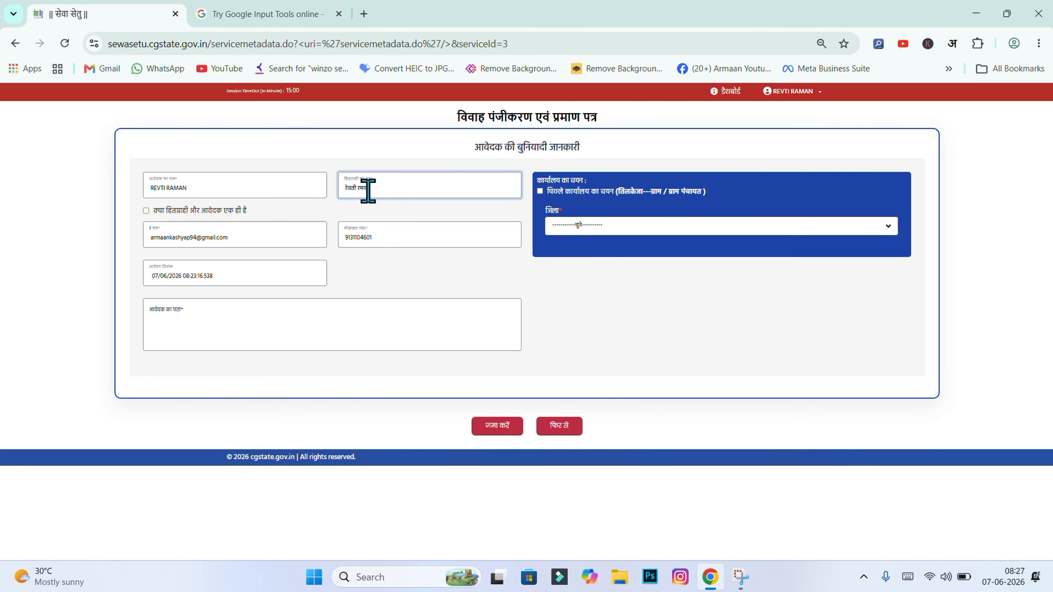
pyautogui.click(606, 327)
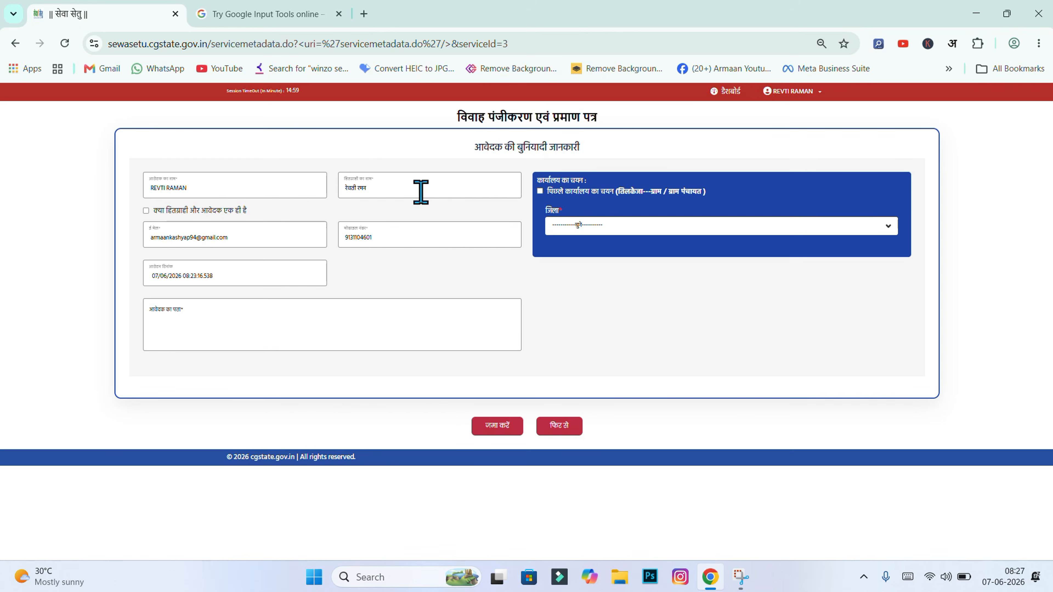
pyautogui.click(421, 192)
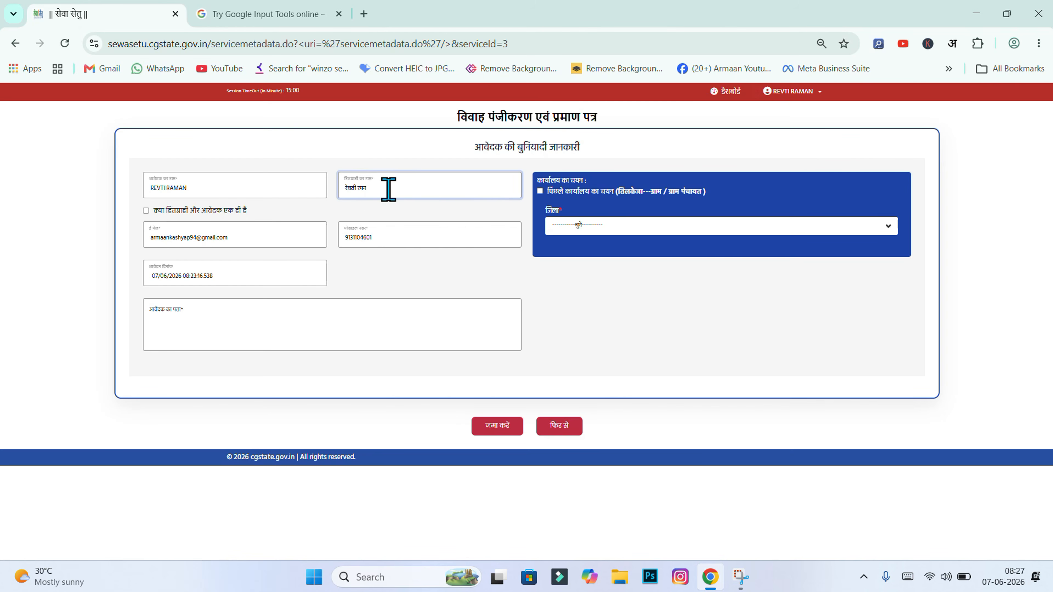
# Select the applicant's pre-filled name and paste the Hindi address into आवेदक का पता
pyautogui.click(212, 183)
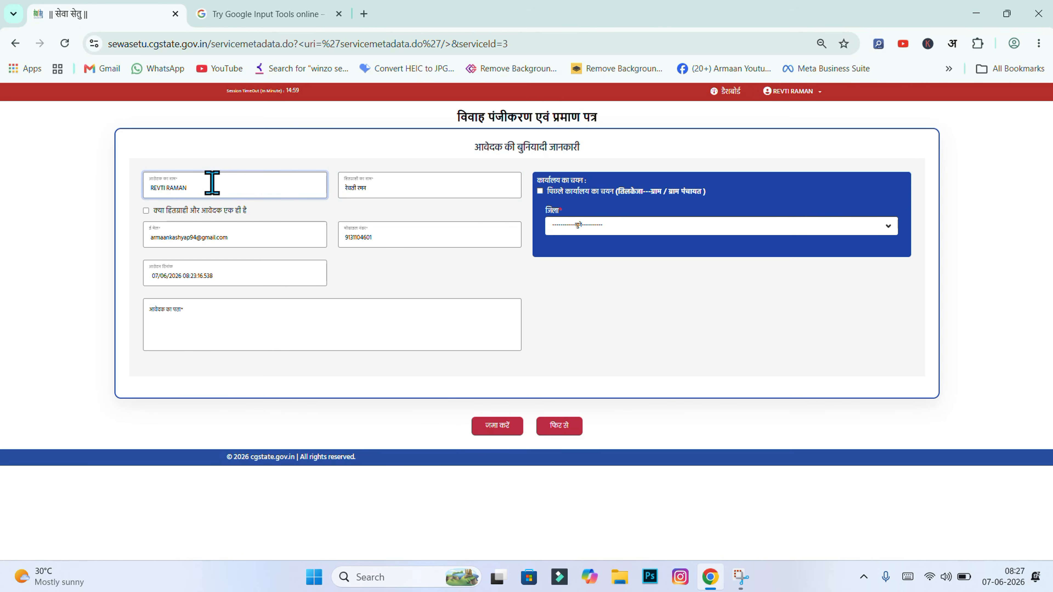
pyautogui.moveTo(219, 182); pyautogui.dragTo(61, 158)
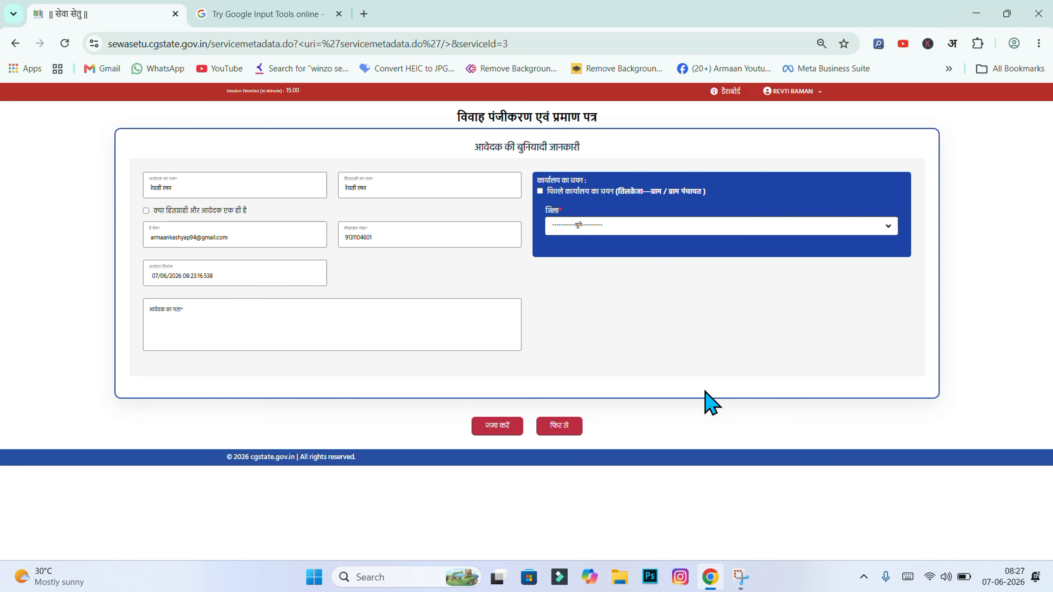
pyautogui.click(319, 346)
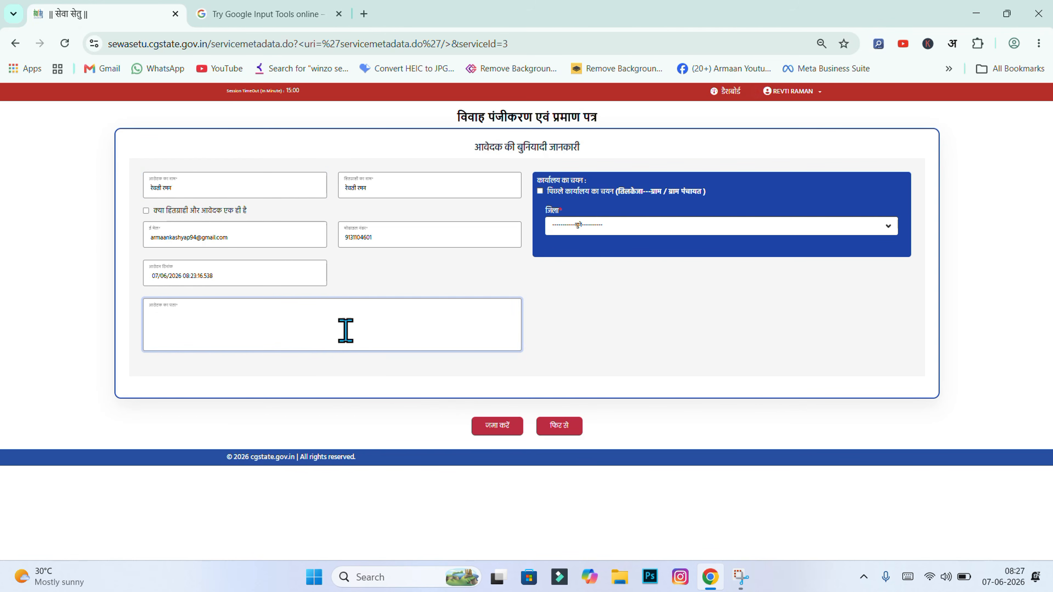
pyautogui.click(613, 325)
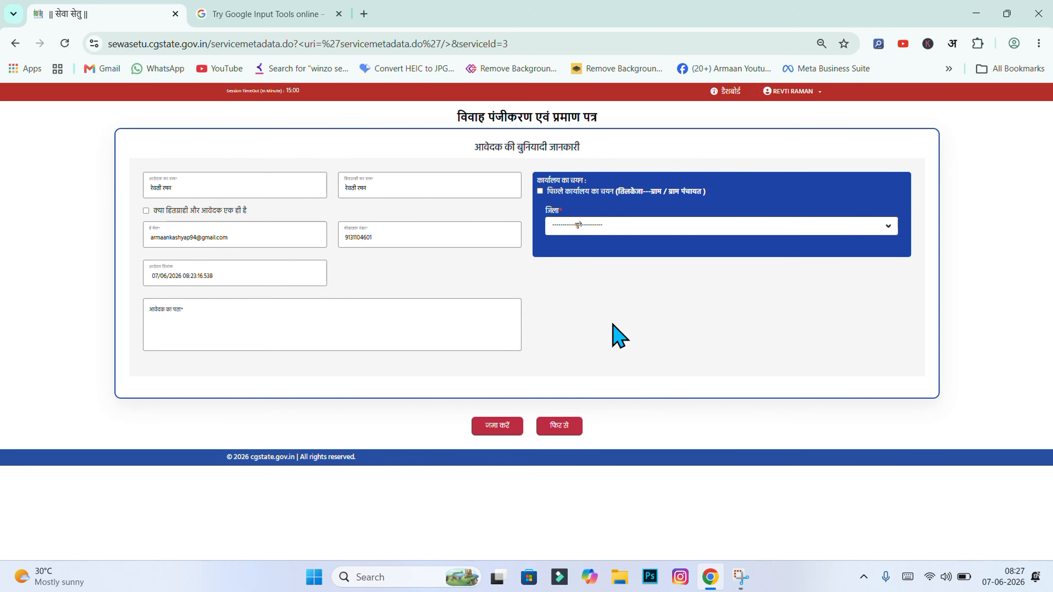
pyautogui.click(483, 315)
pyautogui.hotkey('ctrl', 'v')
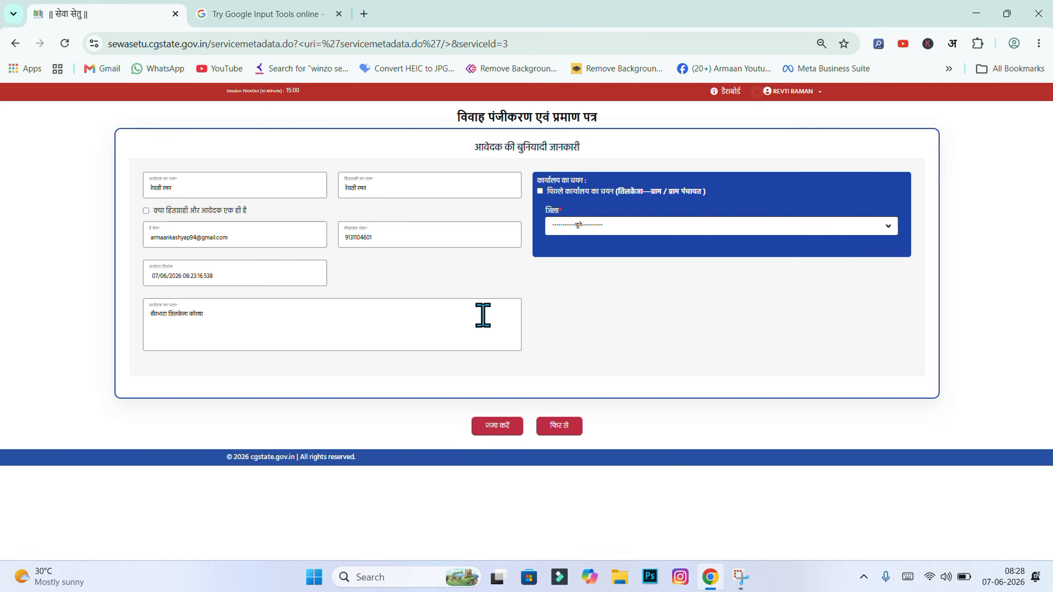
# Choose district कोरबा, gram panchayat office type, ज़िला पंचायत कोरबा and जनपद पंचायत कोरबा
pyautogui.click(566, 228)
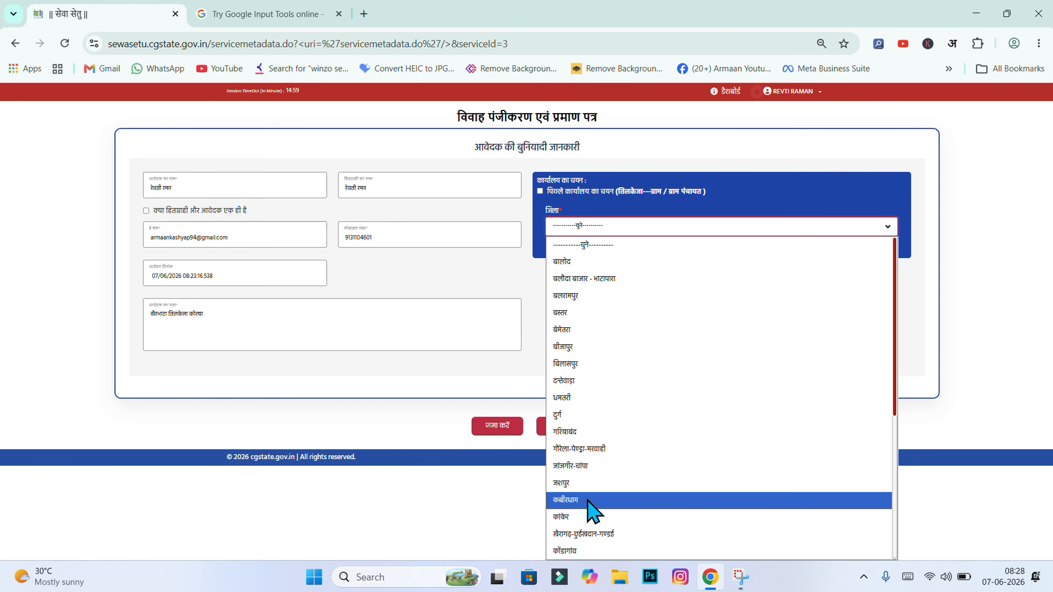
pyautogui.click(604, 462)
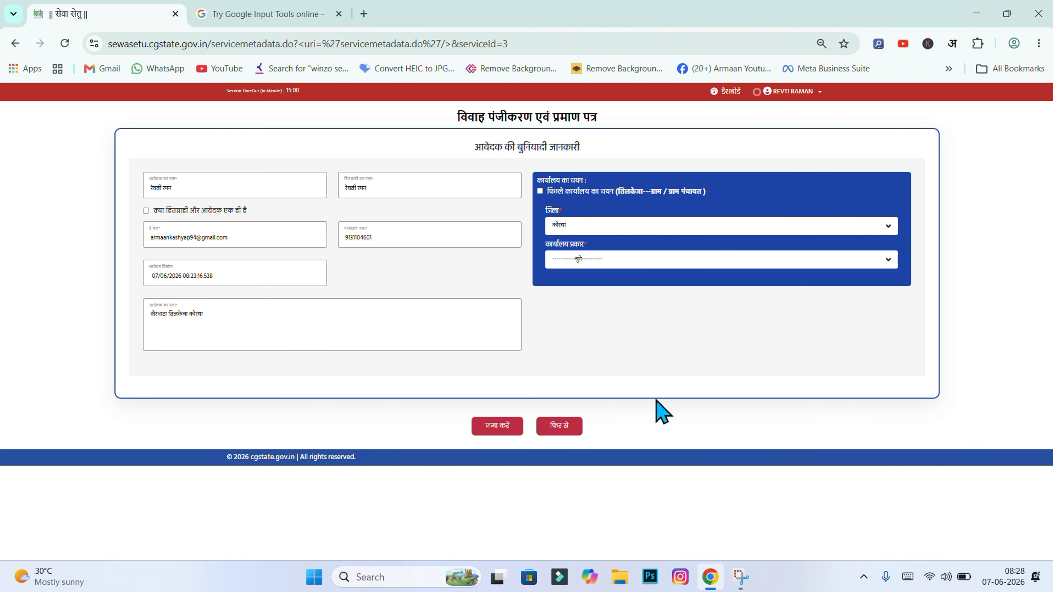
pyautogui.click(572, 261)
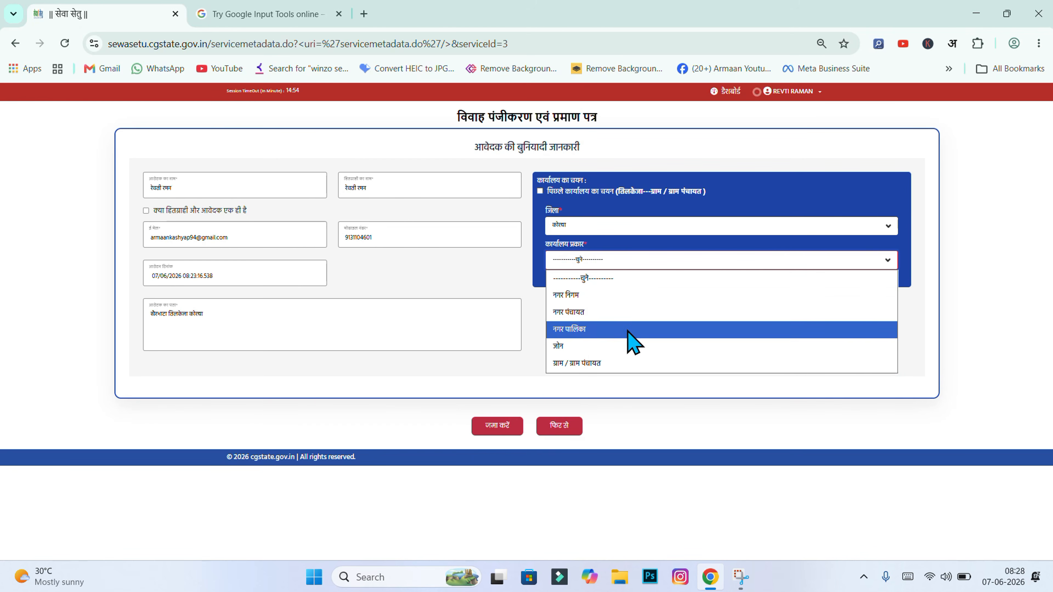
pyautogui.click(577, 365)
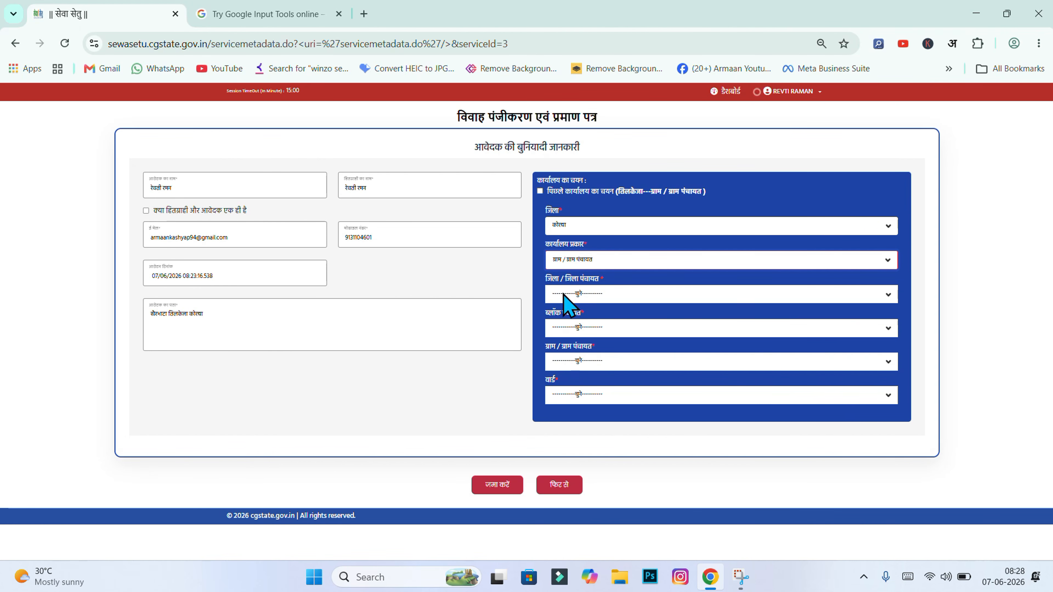
pyautogui.click(576, 293)
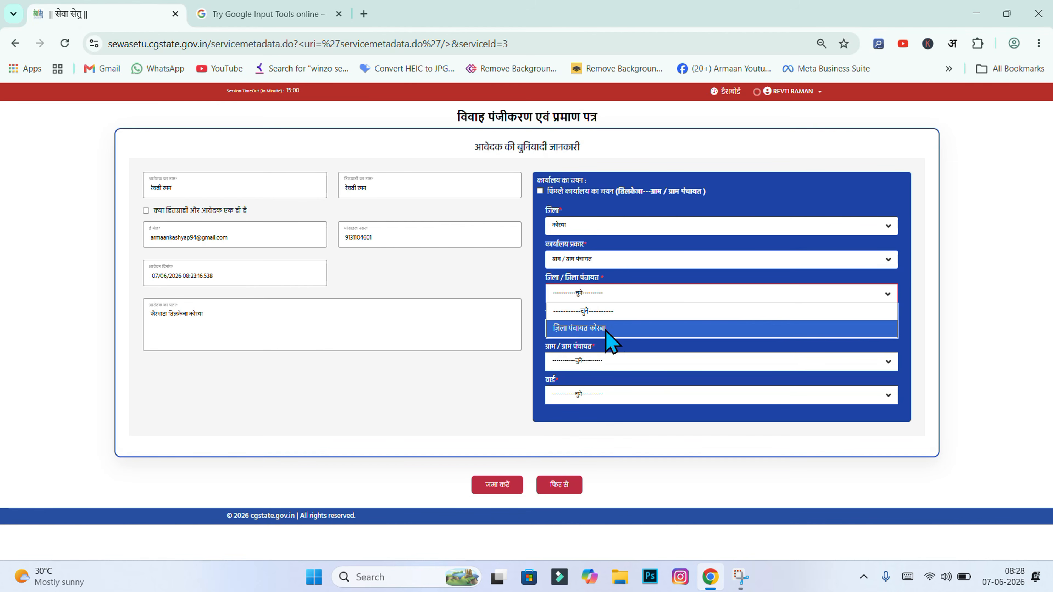
pyautogui.click(627, 328)
pyautogui.click(605, 329)
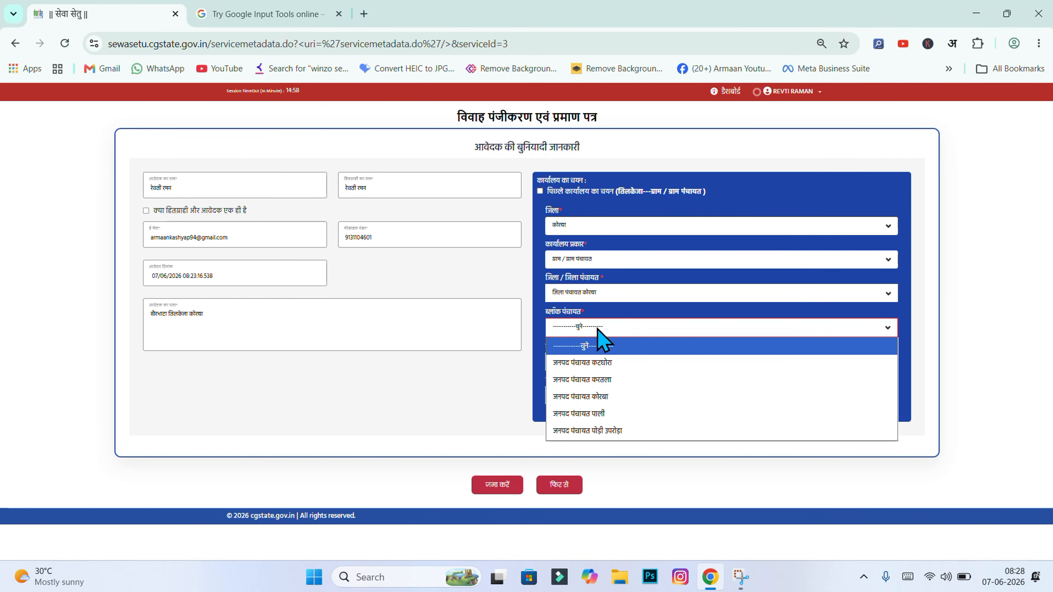
pyautogui.click(611, 396)
# Select तिलकेजा as both gram panchayat and ward, then submit the basic details
pyautogui.click(599, 365)
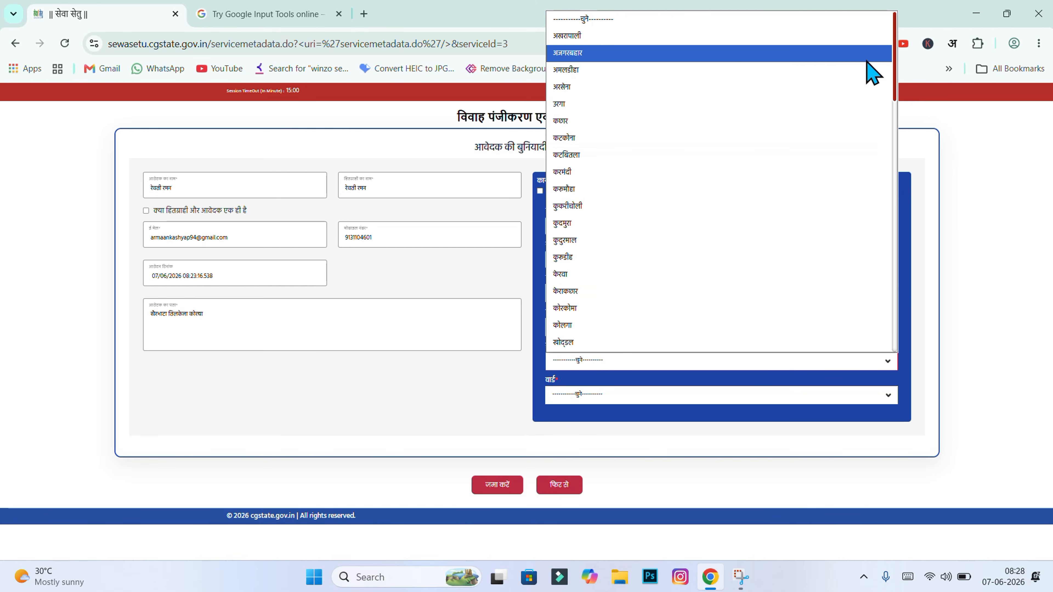
pyautogui.moveTo(893, 58); pyautogui.dragTo(874, 183)
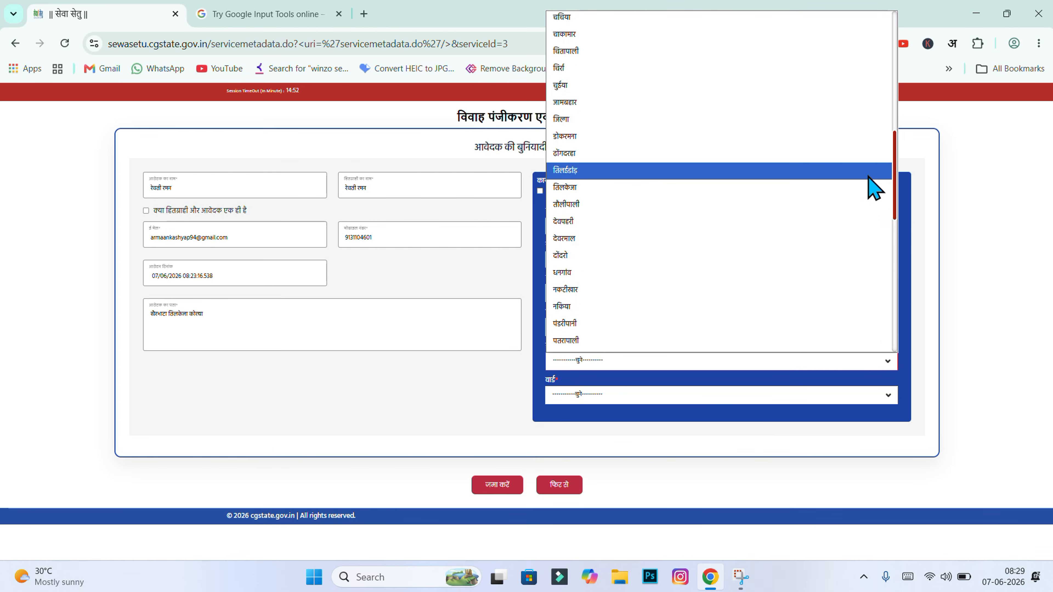
pyautogui.click(719, 192)
pyautogui.click(618, 397)
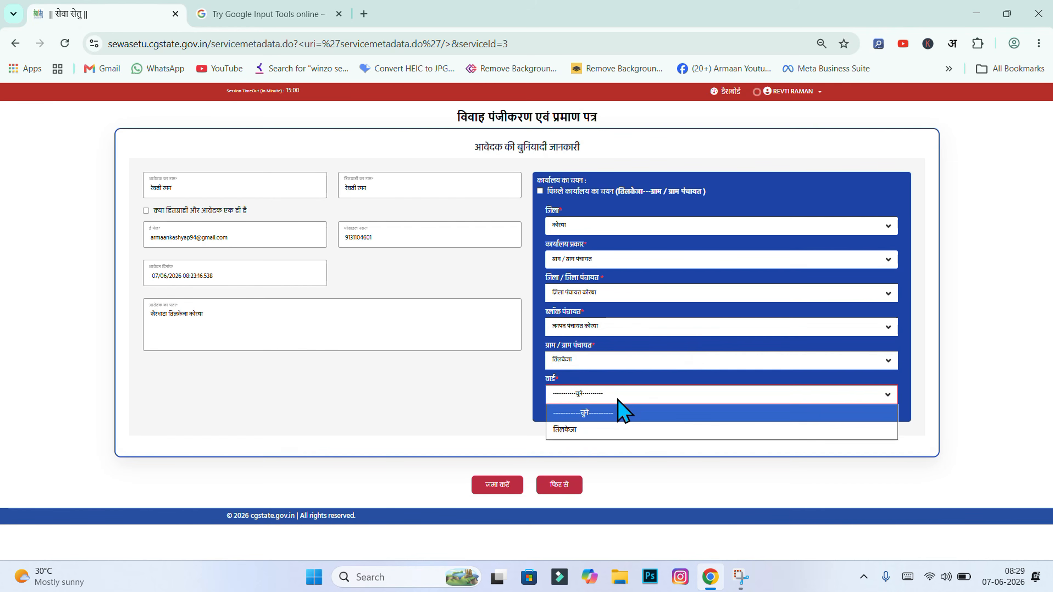
pyautogui.click(588, 425)
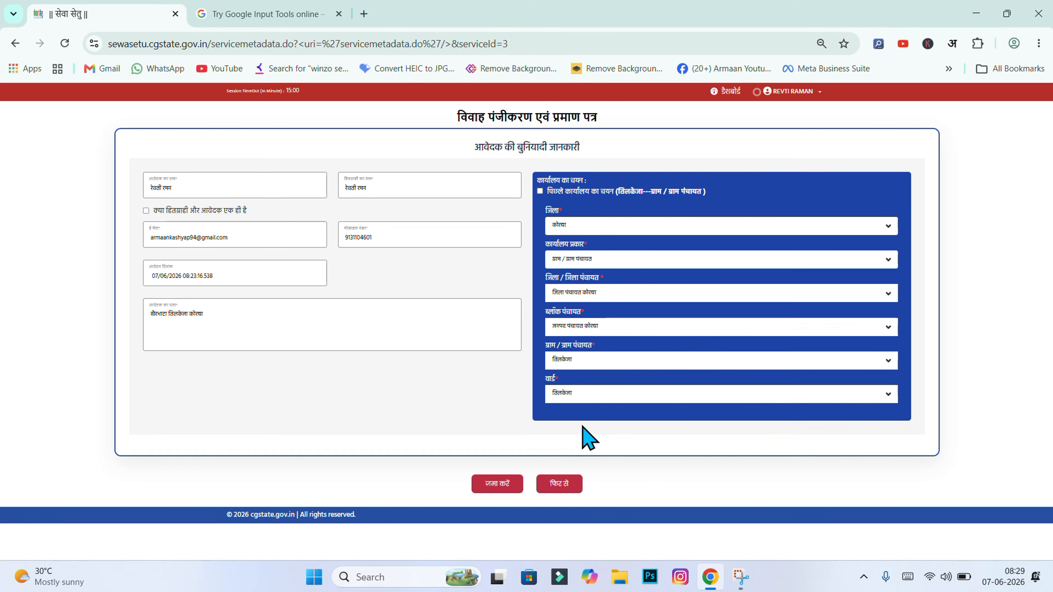
pyautogui.click(495, 483)
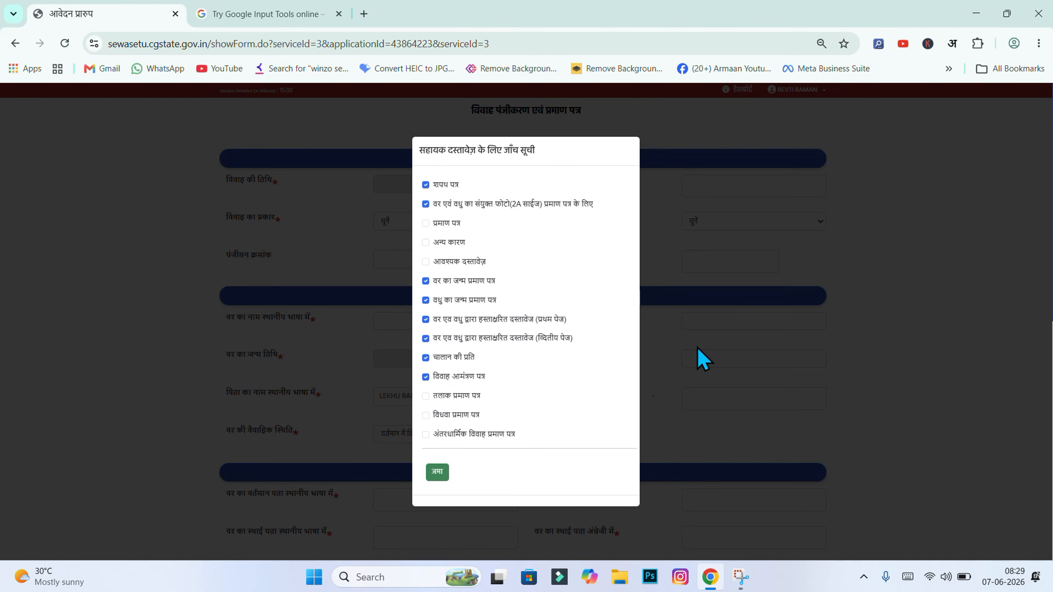
# Confirm the supporting-document checklist with जमा and look over the marriage registration form
pyautogui.click(437, 473)
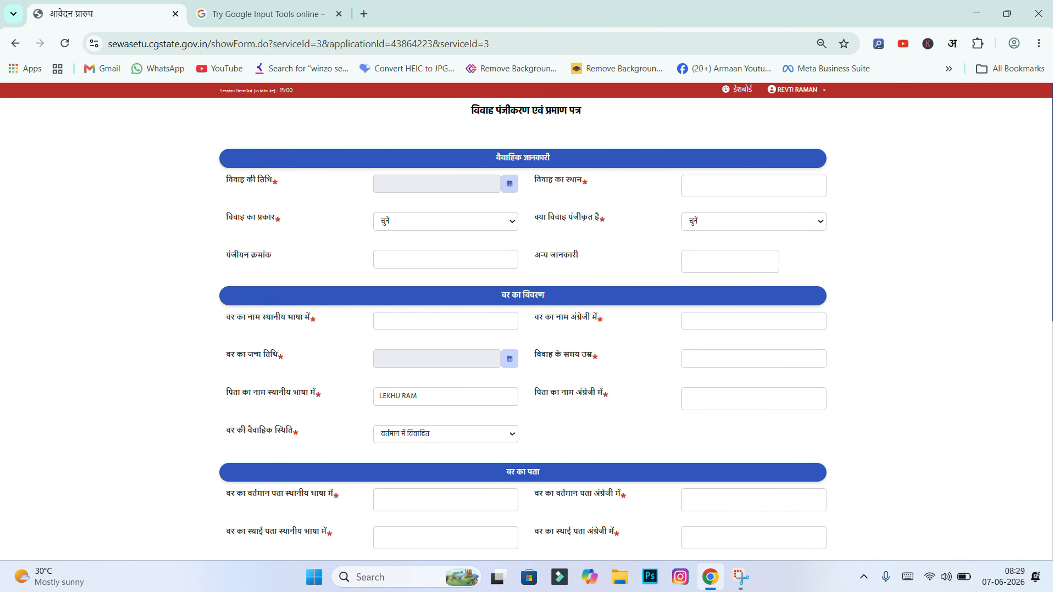
pyautogui.scroll(-1, 999, 159)
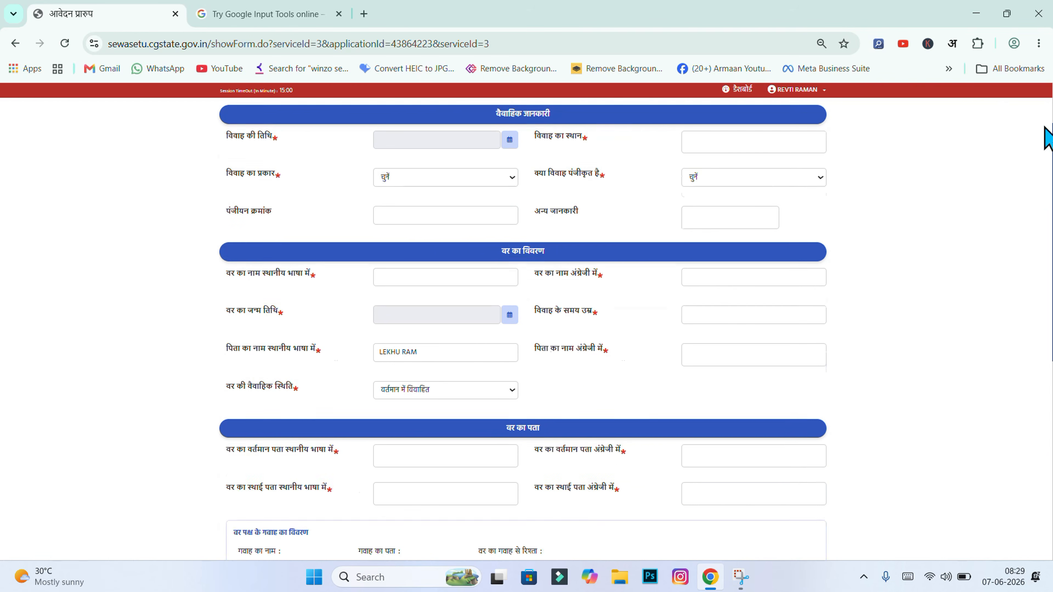
pyautogui.scroll(1, 1049, 139)
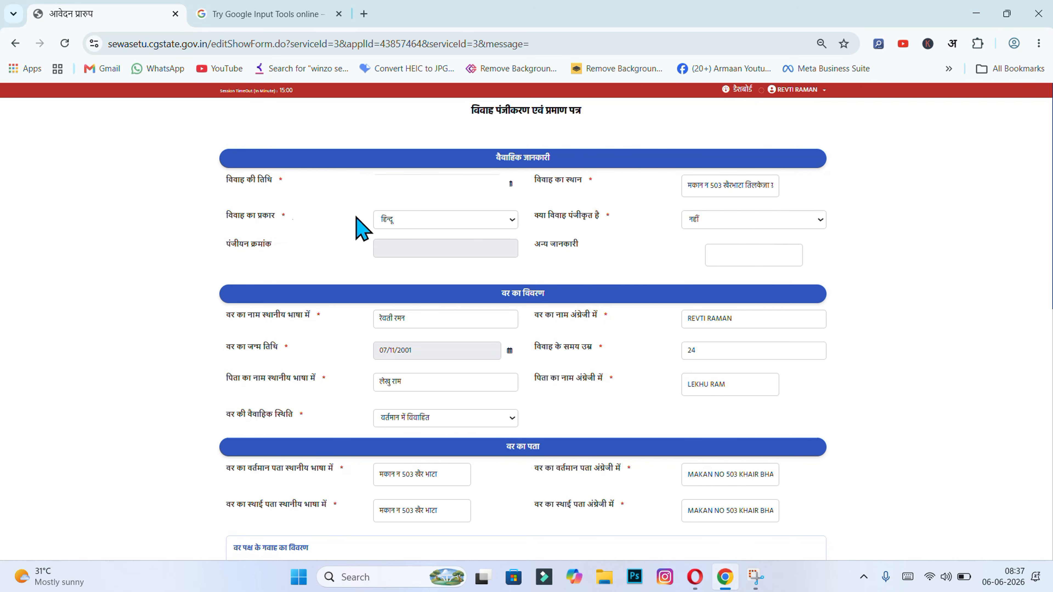
# Keep हिन्दू as the marriage type on the registration form
pyautogui.click(424, 219)
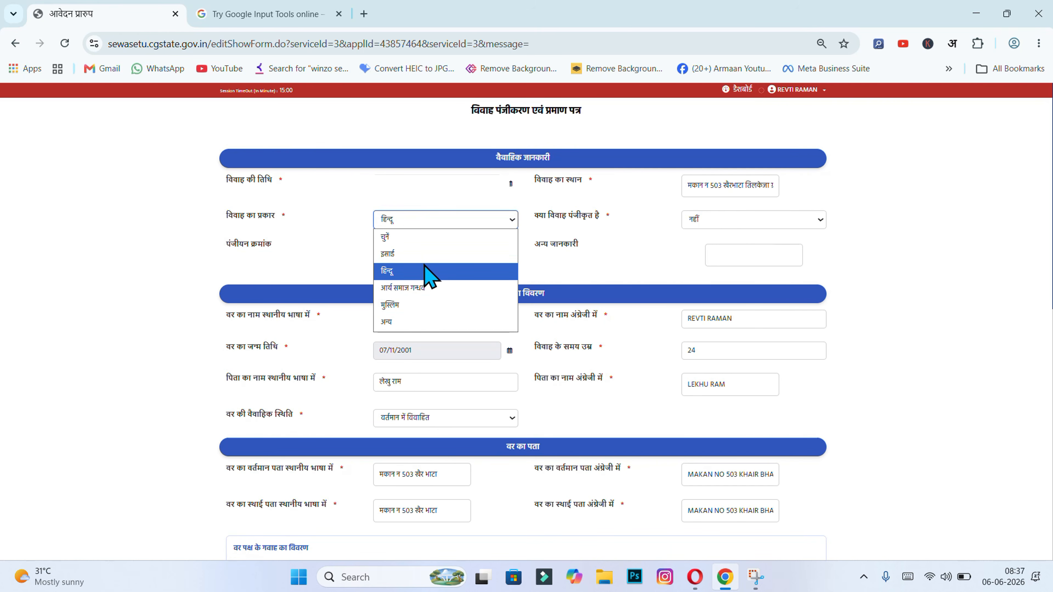
pyautogui.click(408, 271)
pyautogui.click(333, 227)
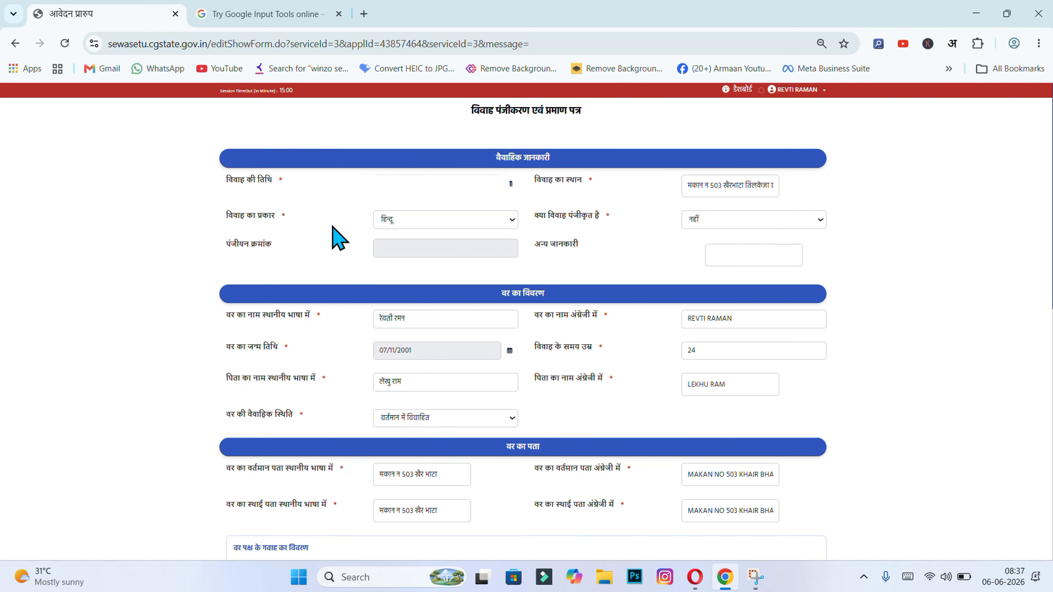
pyautogui.click(420, 224)
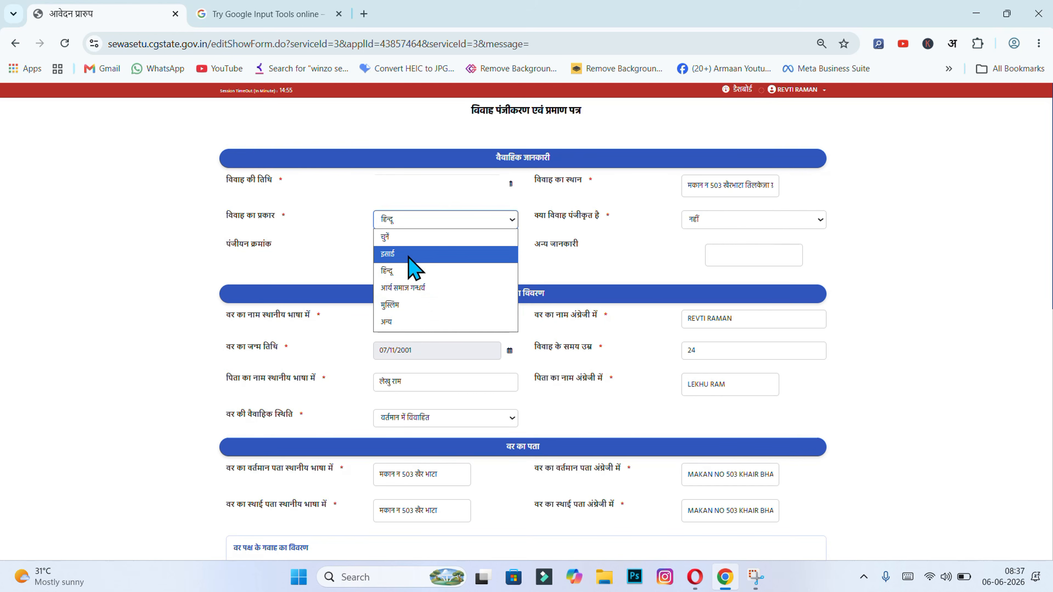
pyautogui.click(334, 233)
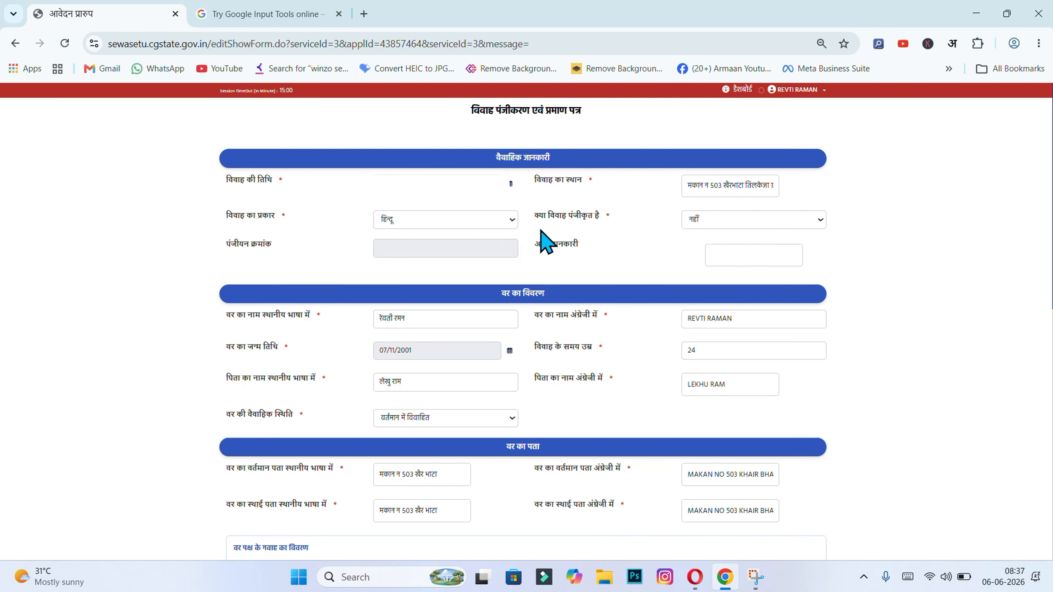
# Answer नहीं to 'क्या विवाह पंजीकृत है' (marriage already registered)
pyautogui.click(733, 223)
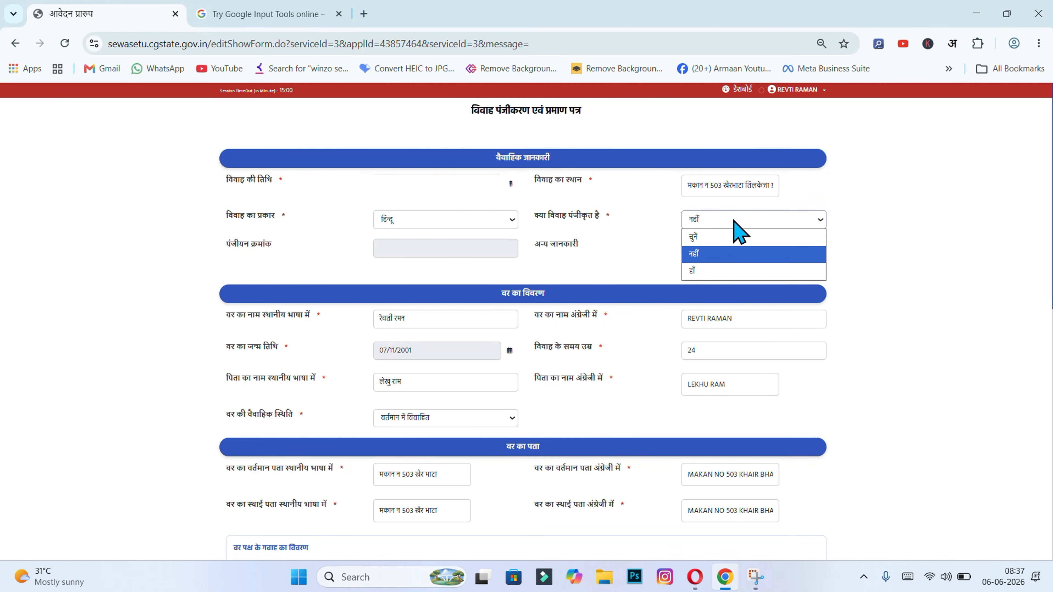
pyautogui.click(711, 250)
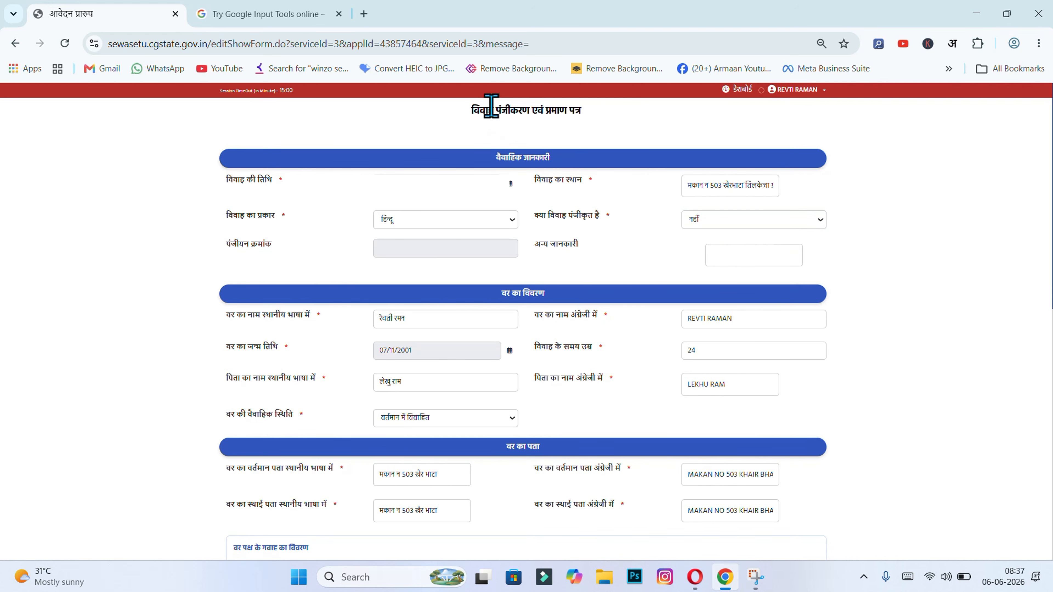
pyautogui.doubleClick(506, 110)
pyautogui.click(677, 217)
pyautogui.click(690, 220)
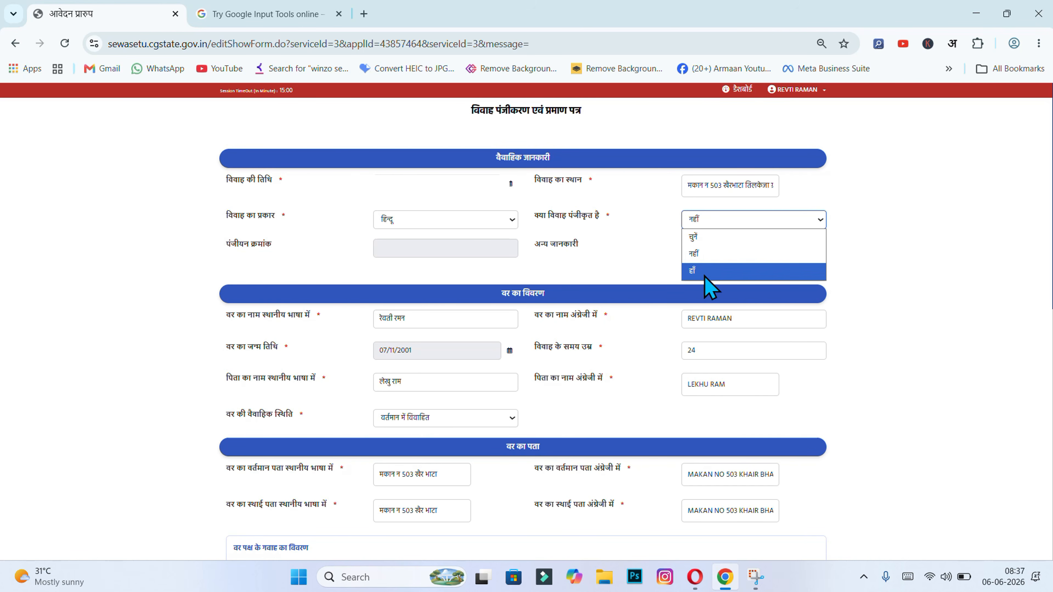
pyautogui.click(705, 248)
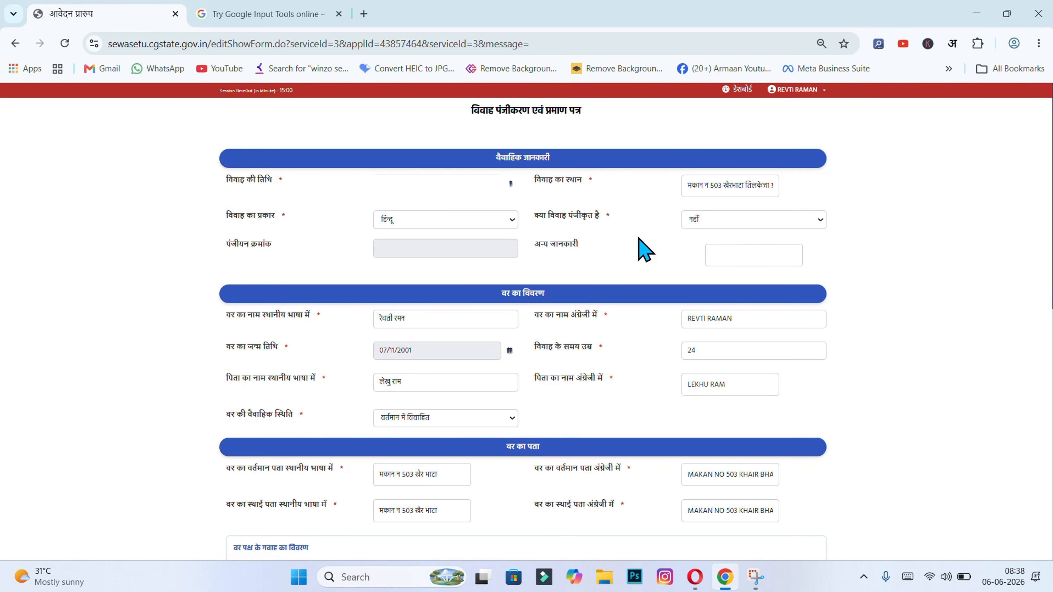
pyautogui.click(702, 221)
pyautogui.click(706, 257)
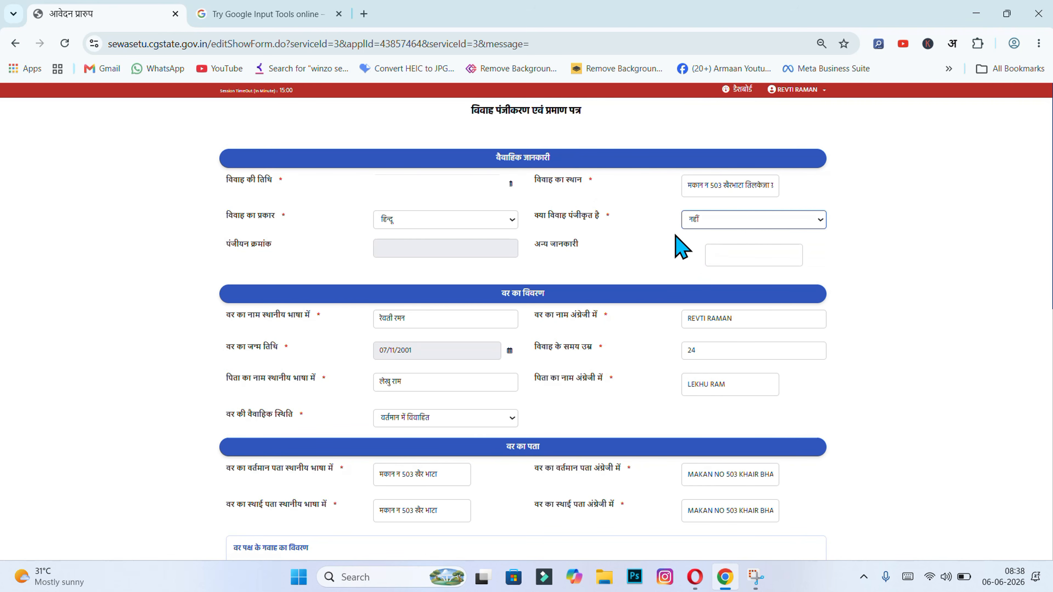
pyautogui.click(696, 215)
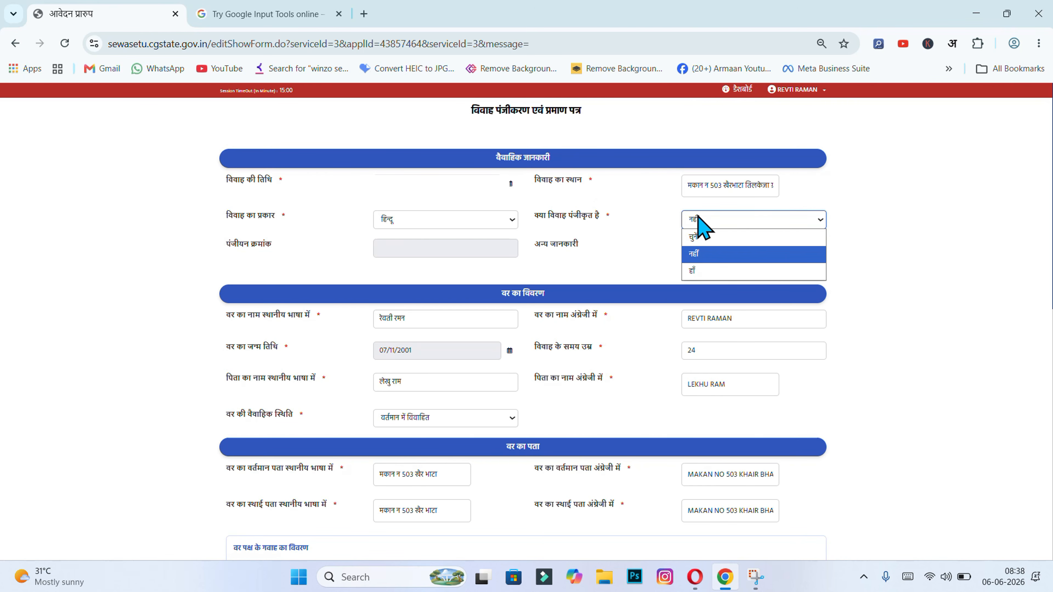
pyautogui.click(611, 246)
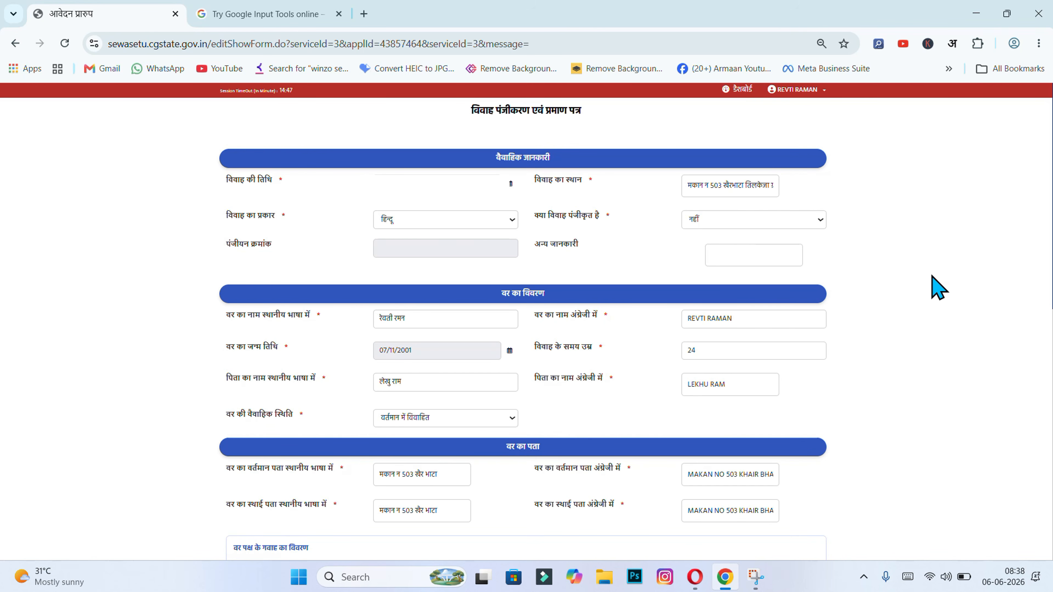
pyautogui.click(819, 223)
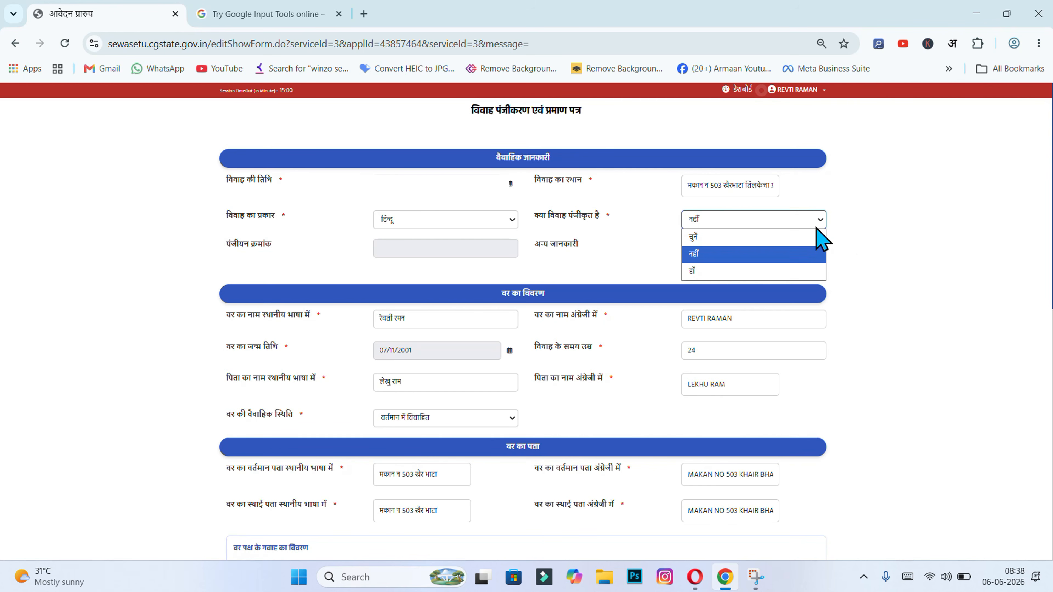
pyautogui.click(878, 223)
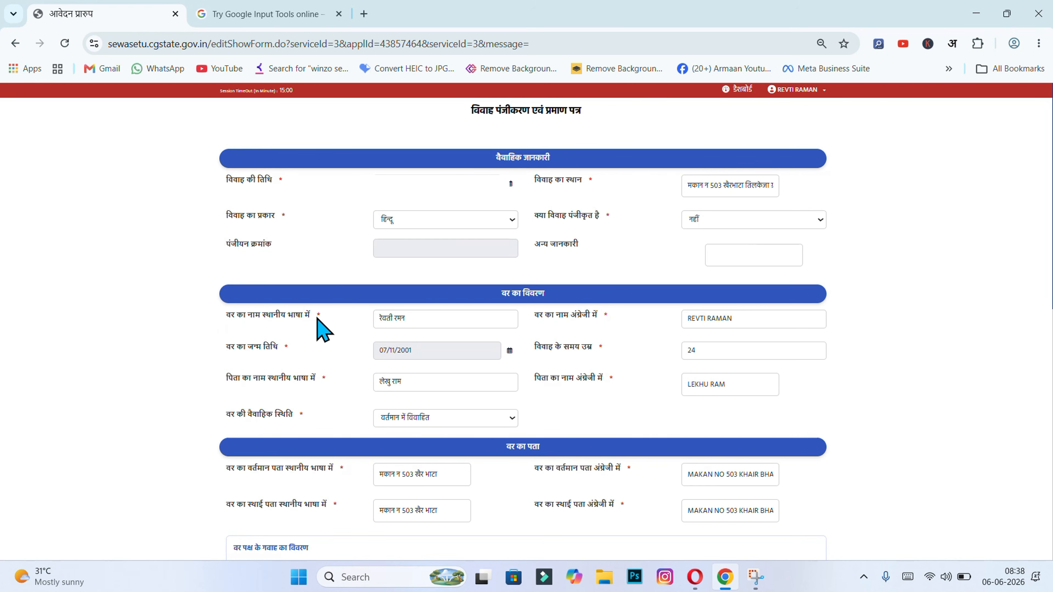
pyautogui.click(438, 314)
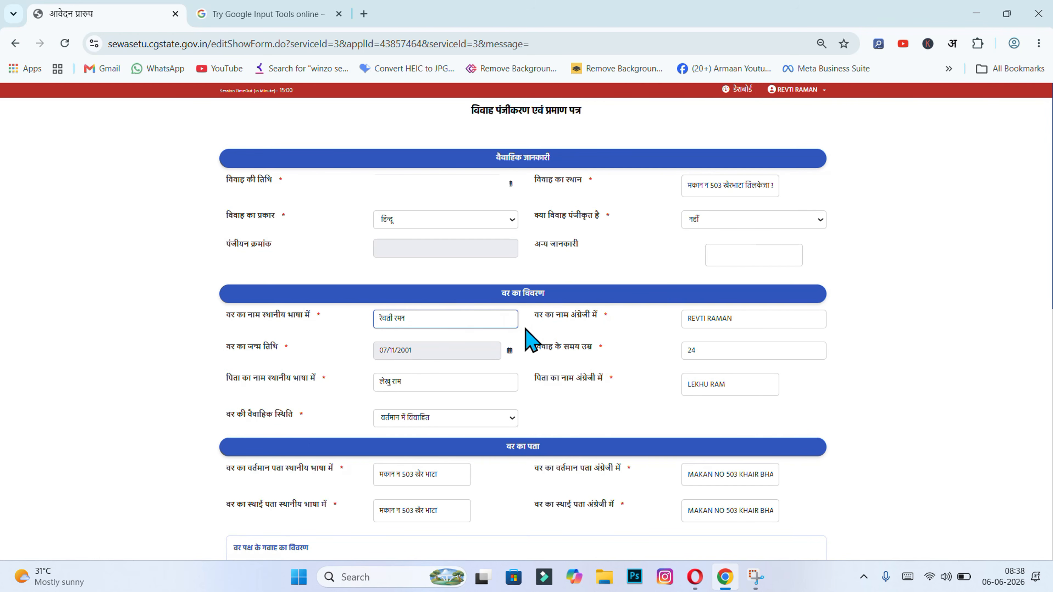
pyautogui.click(792, 316)
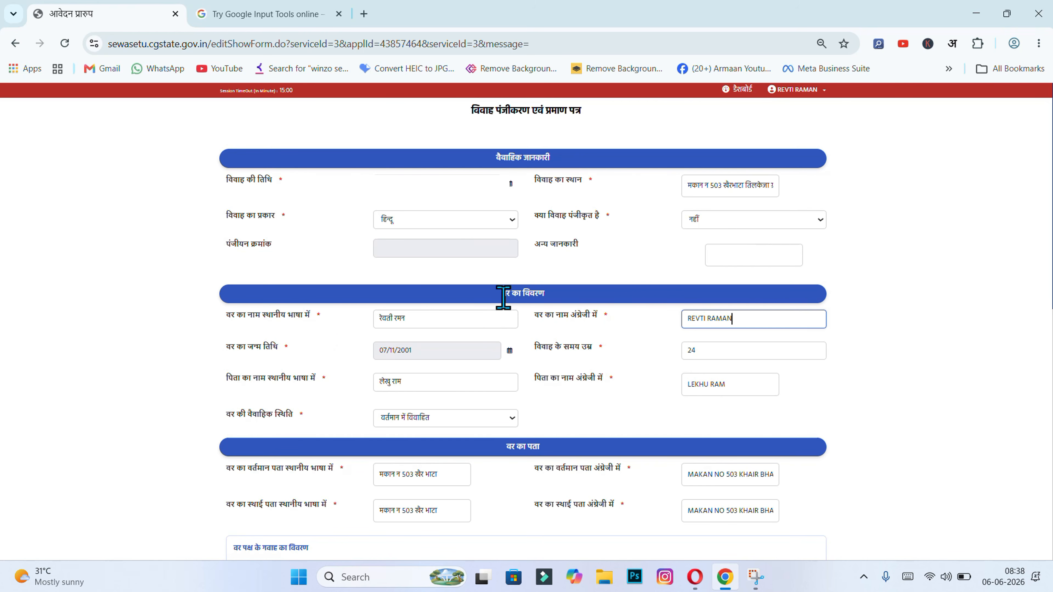
pyautogui.moveTo(501, 300); pyautogui.dragTo(557, 299)
pyautogui.moveTo(494, 151); pyautogui.dragTo(557, 152)
pyautogui.click(300, 164)
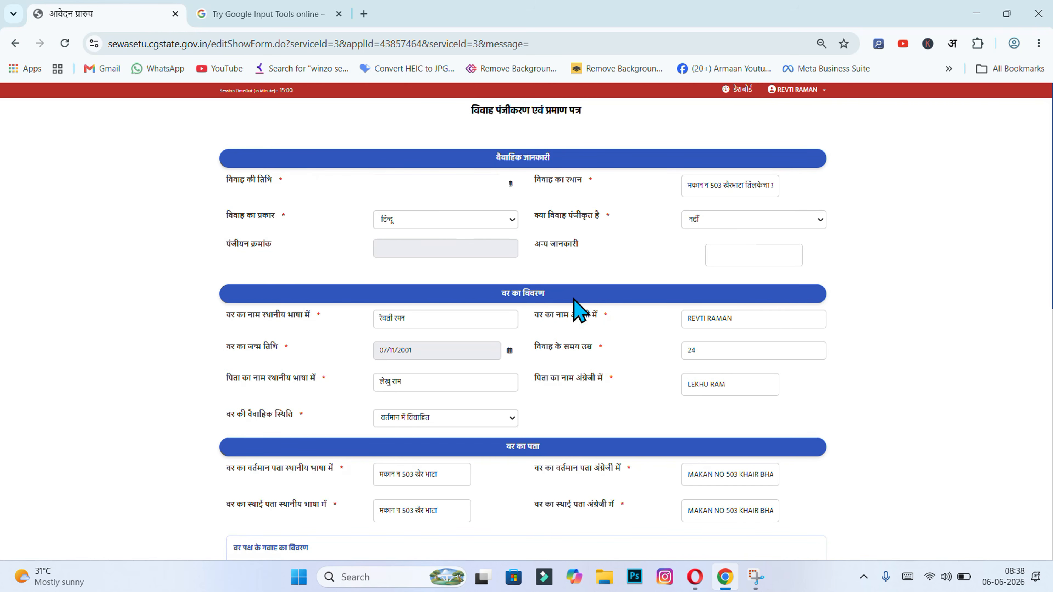
pyautogui.moveTo(497, 298); pyautogui.dragTo(558, 302)
pyautogui.click(235, 358)
pyautogui.click(720, 351)
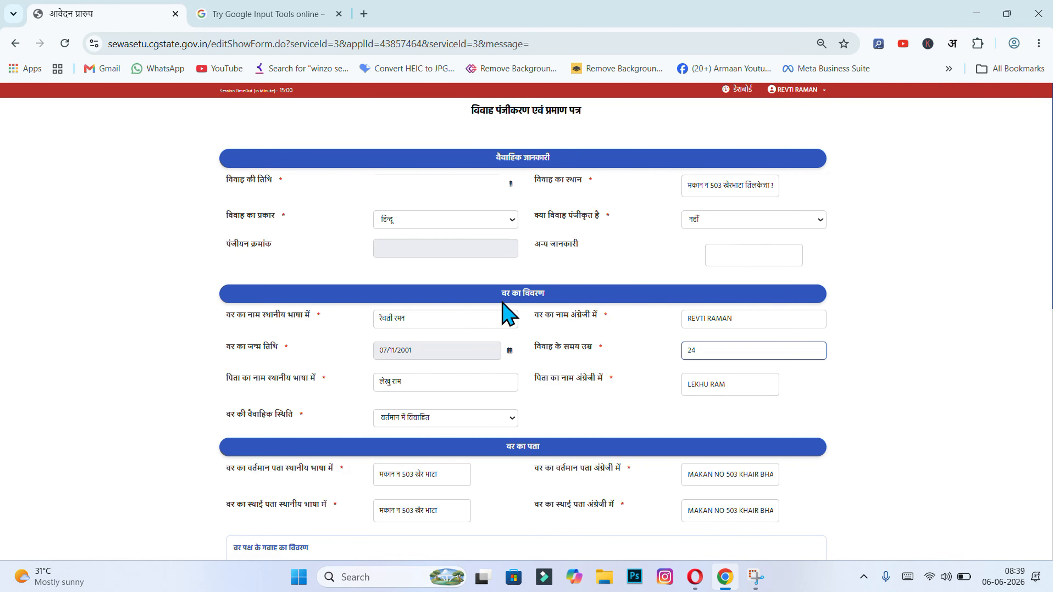
pyautogui.click(412, 376)
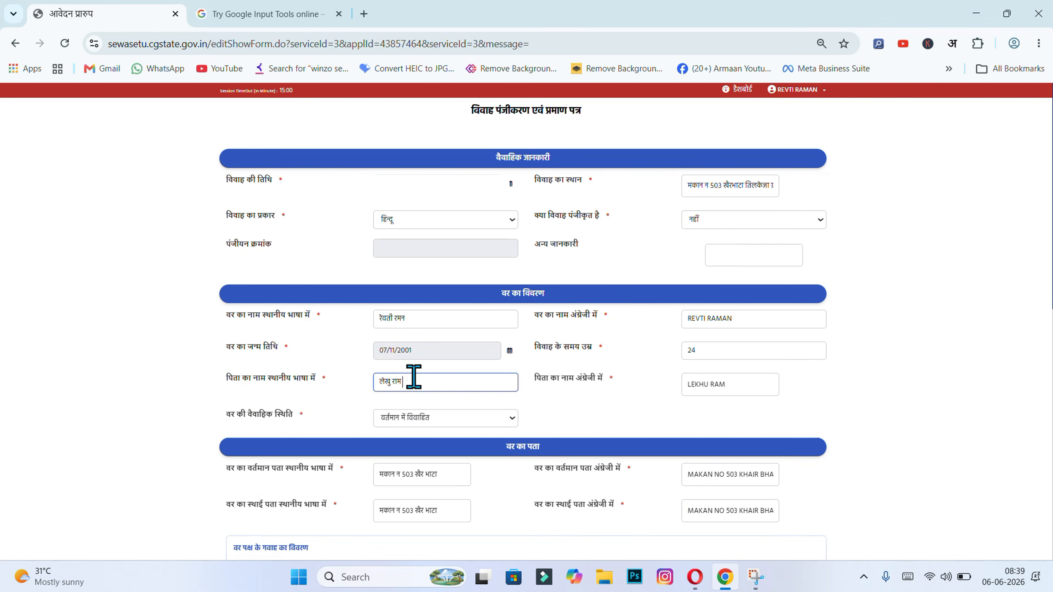
pyautogui.click(535, 397)
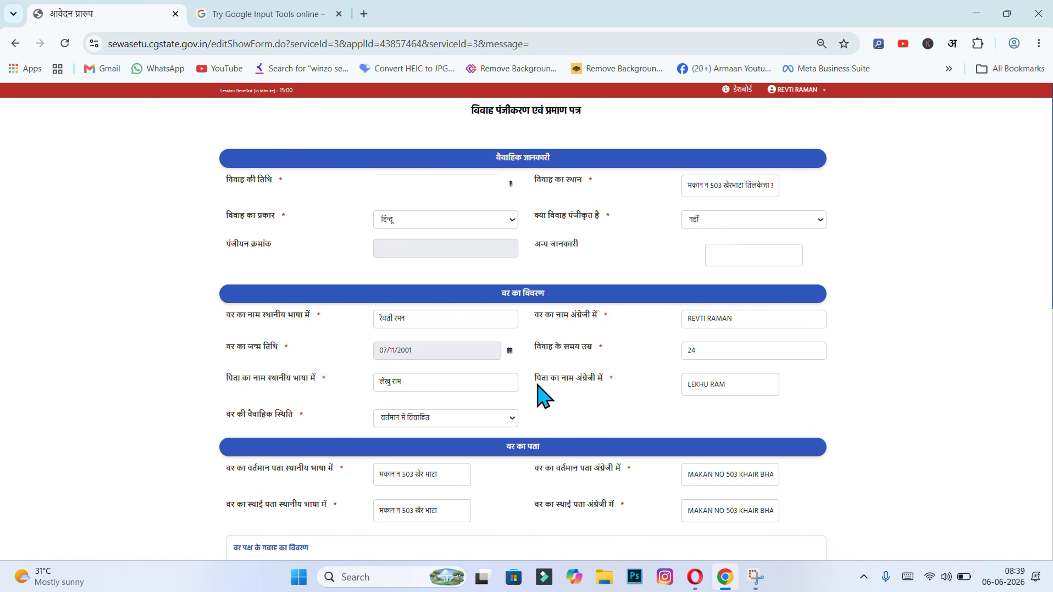
pyautogui.click(734, 383)
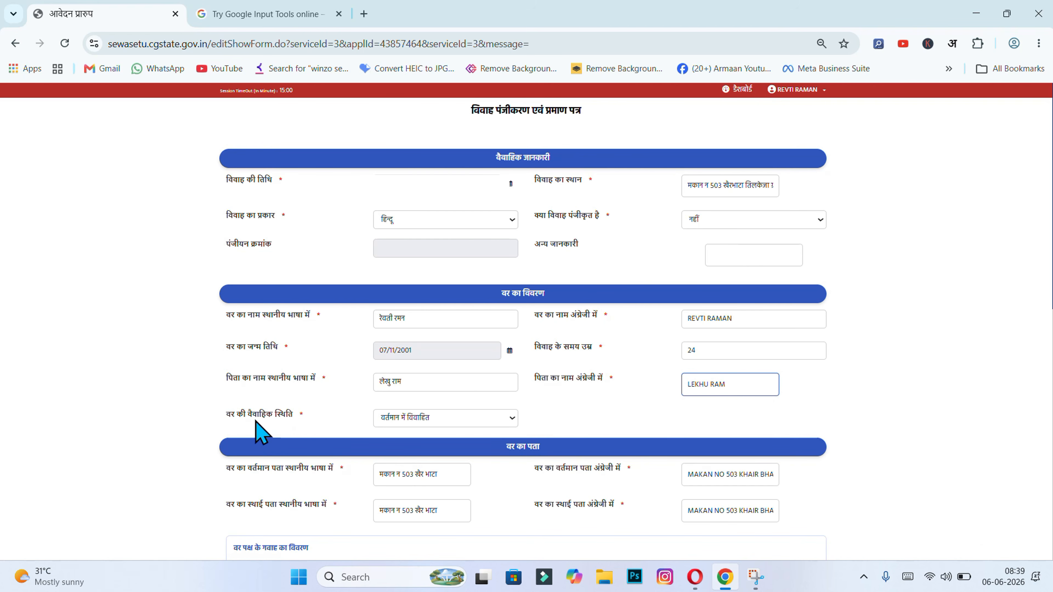
pyautogui.click(400, 420)
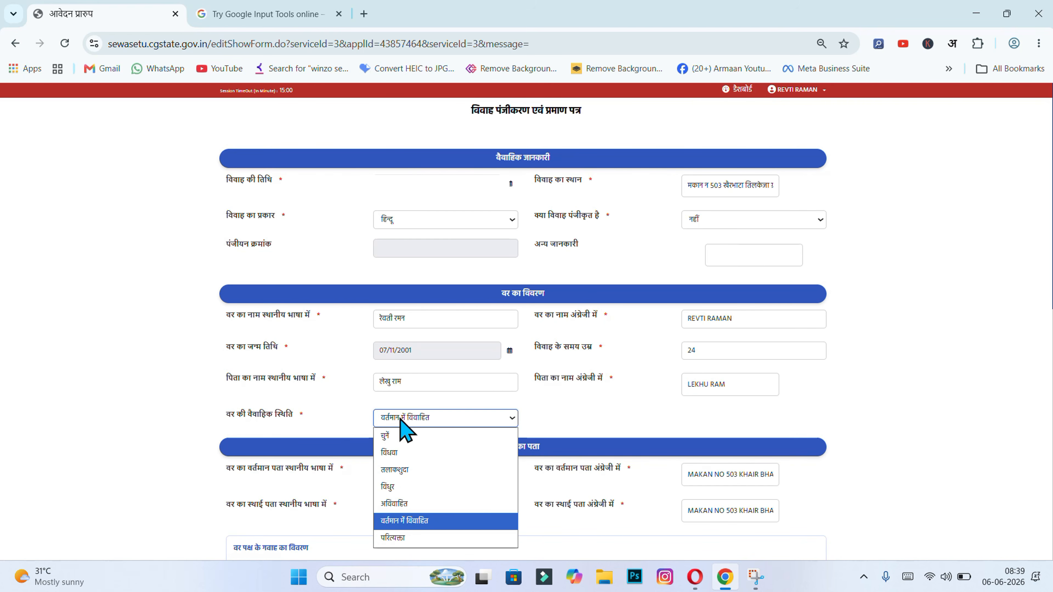
pyautogui.click(451, 522)
pyautogui.click(545, 398)
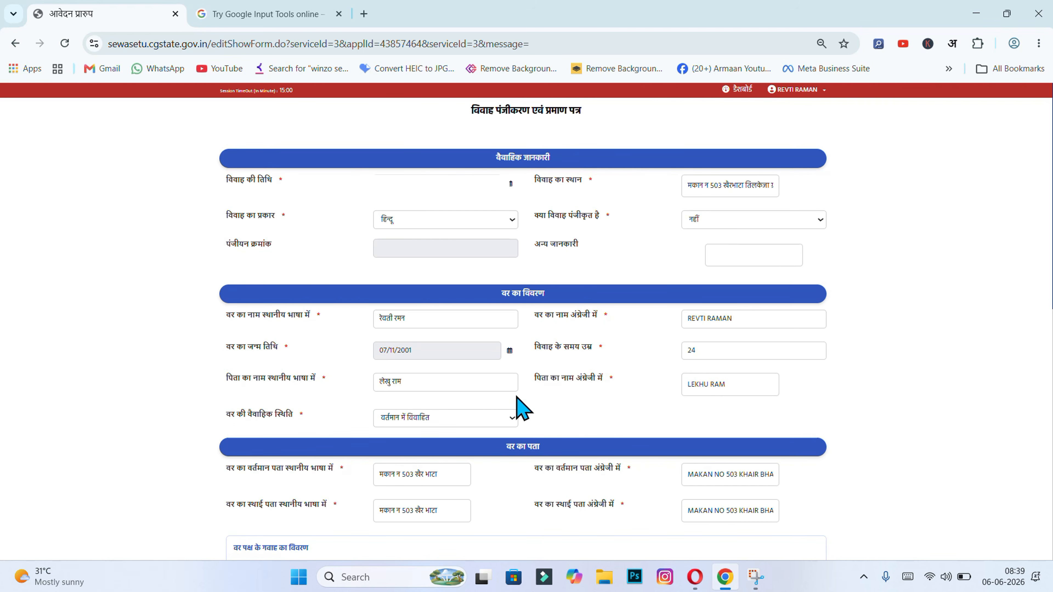
pyautogui.click(504, 424)
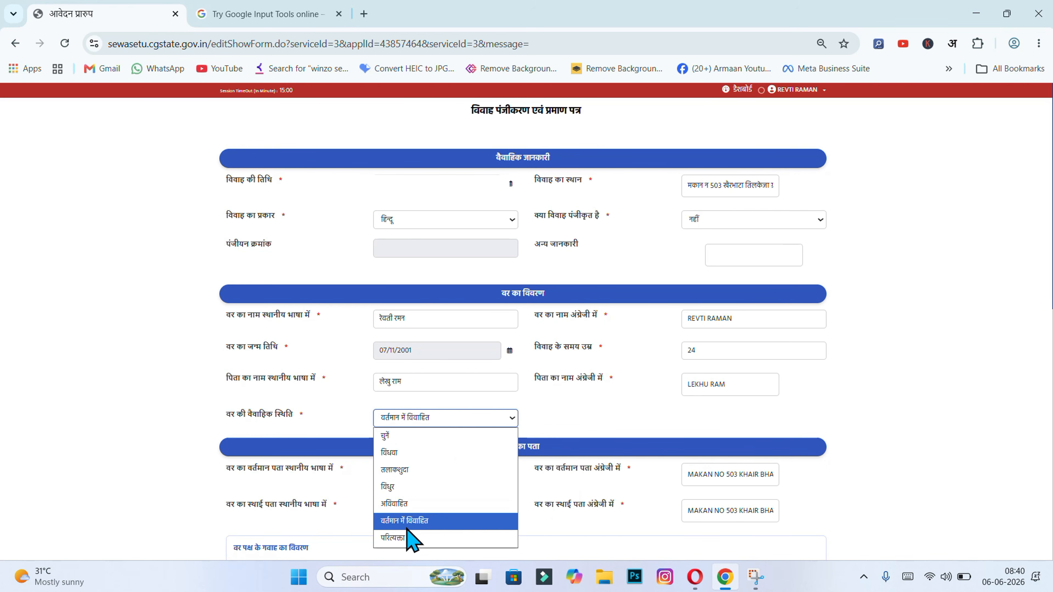
pyautogui.click(435, 524)
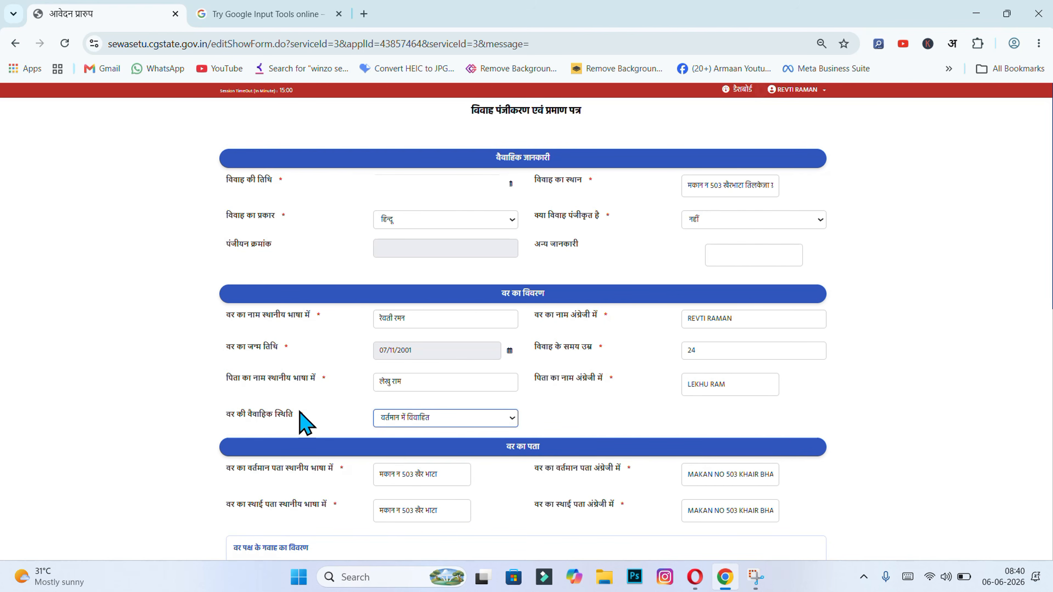
pyautogui.click(314, 407)
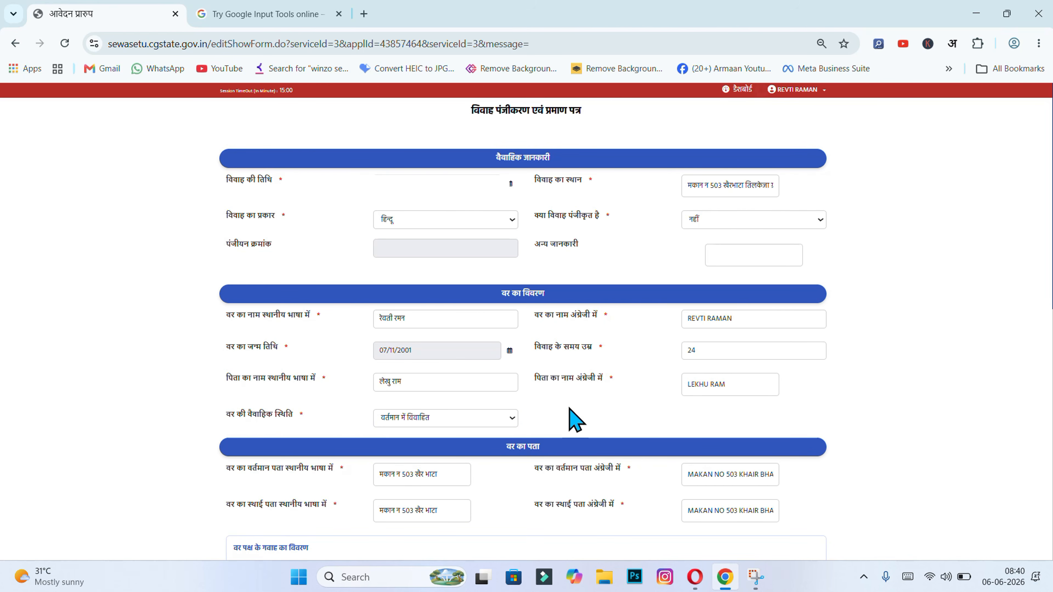
pyautogui.scroll(-5, 597, 396)
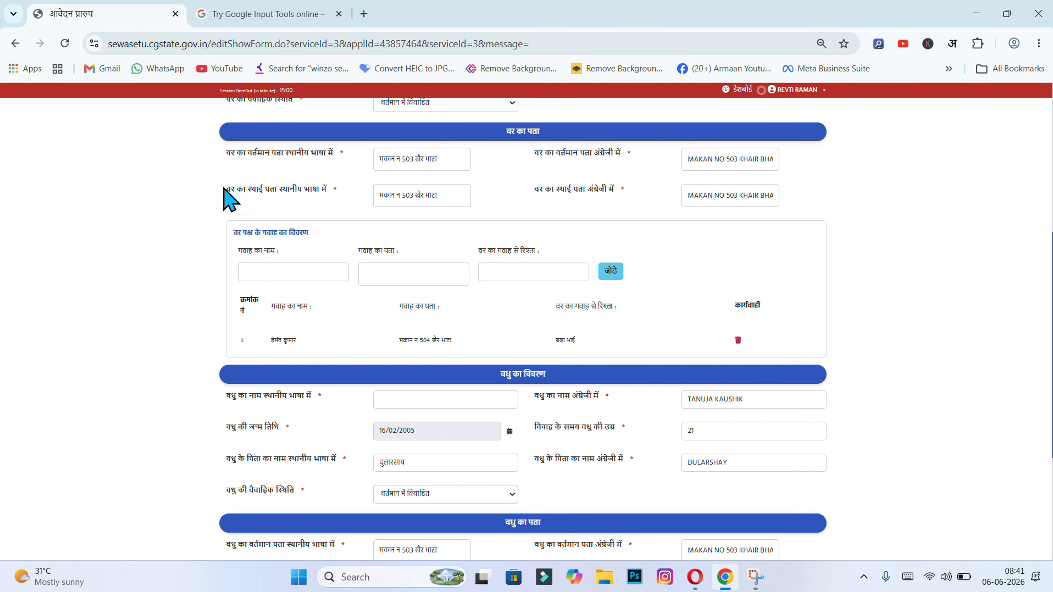
pyautogui.moveTo(224, 188); pyautogui.dragTo(340, 190)
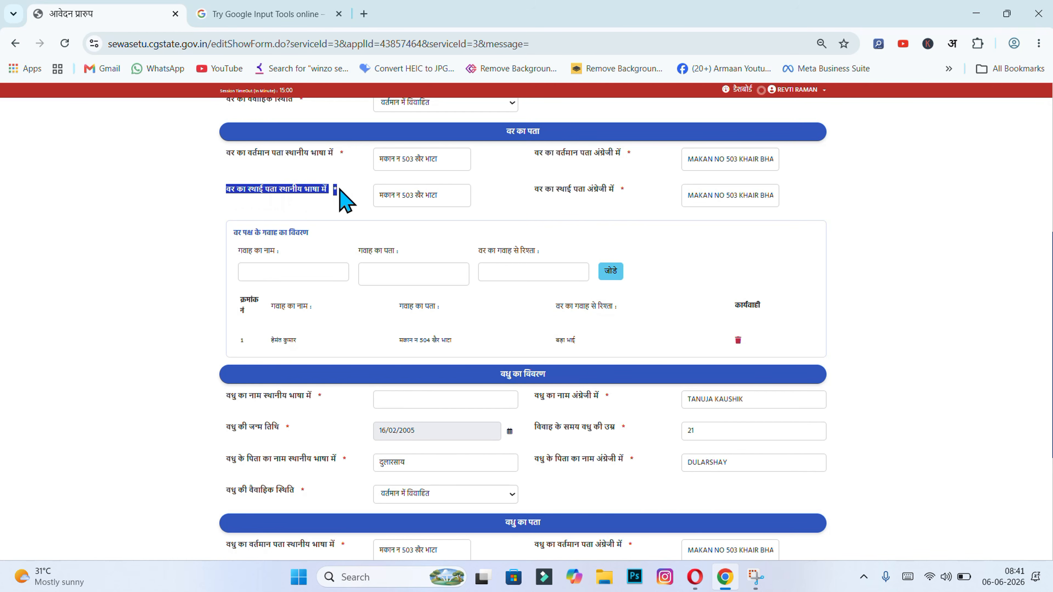
pyautogui.click(453, 200)
pyautogui.click(500, 206)
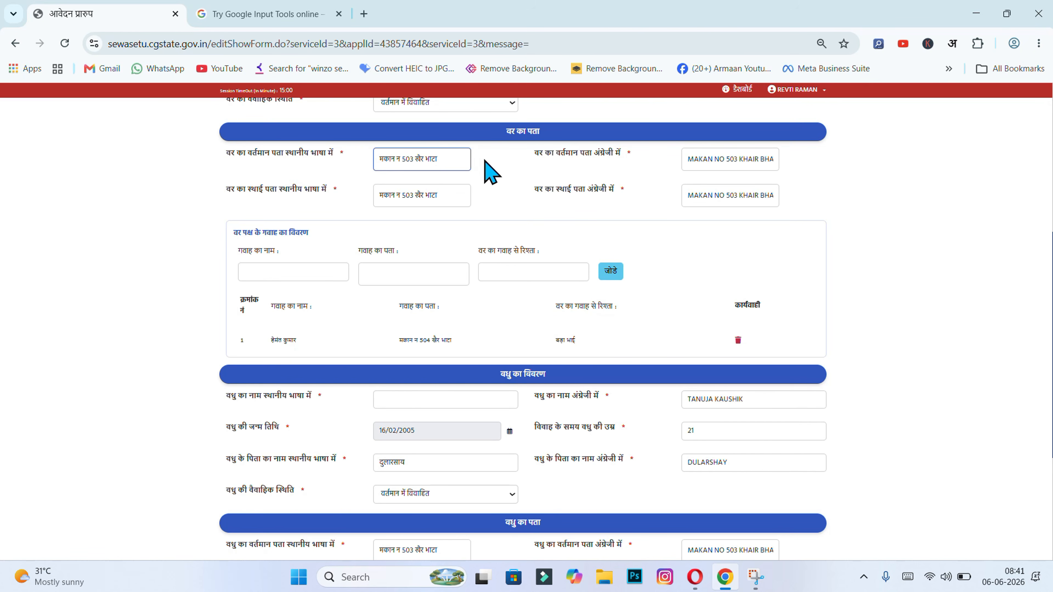
pyautogui.click(463, 158)
pyautogui.click(679, 160)
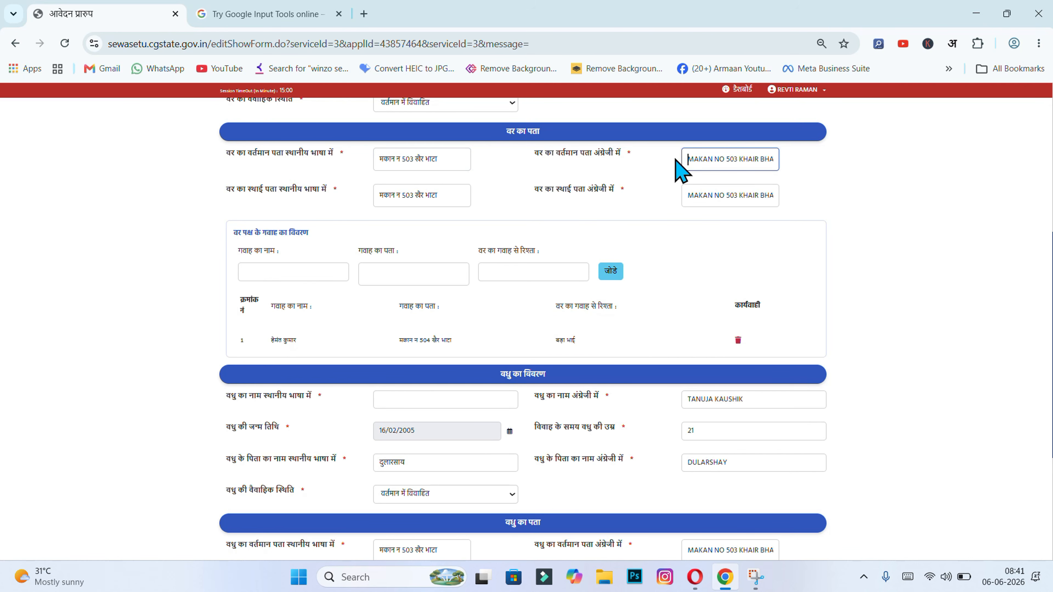
pyautogui.click(644, 156)
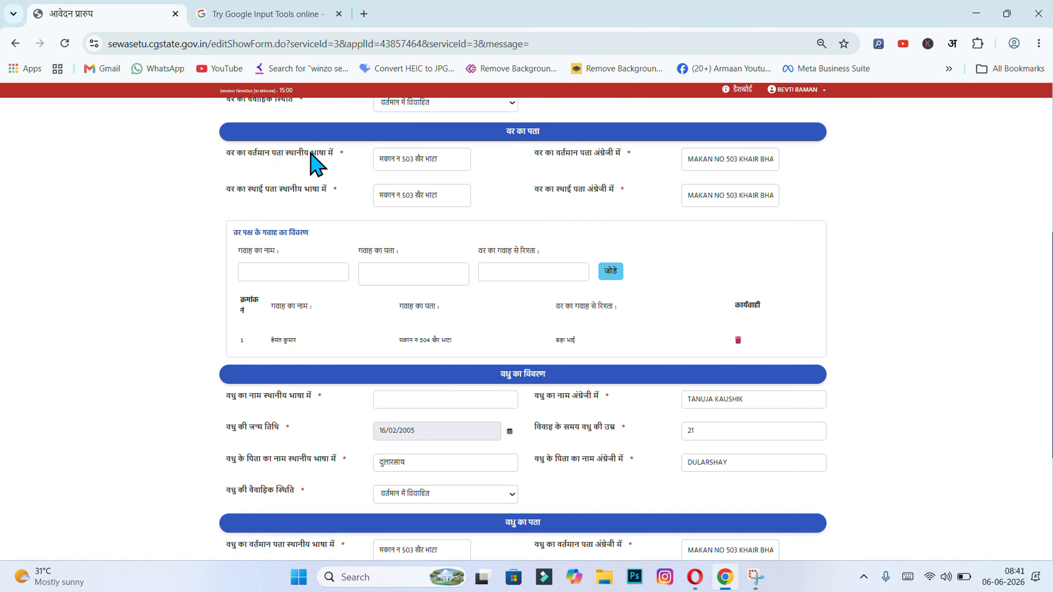
pyautogui.click(454, 159)
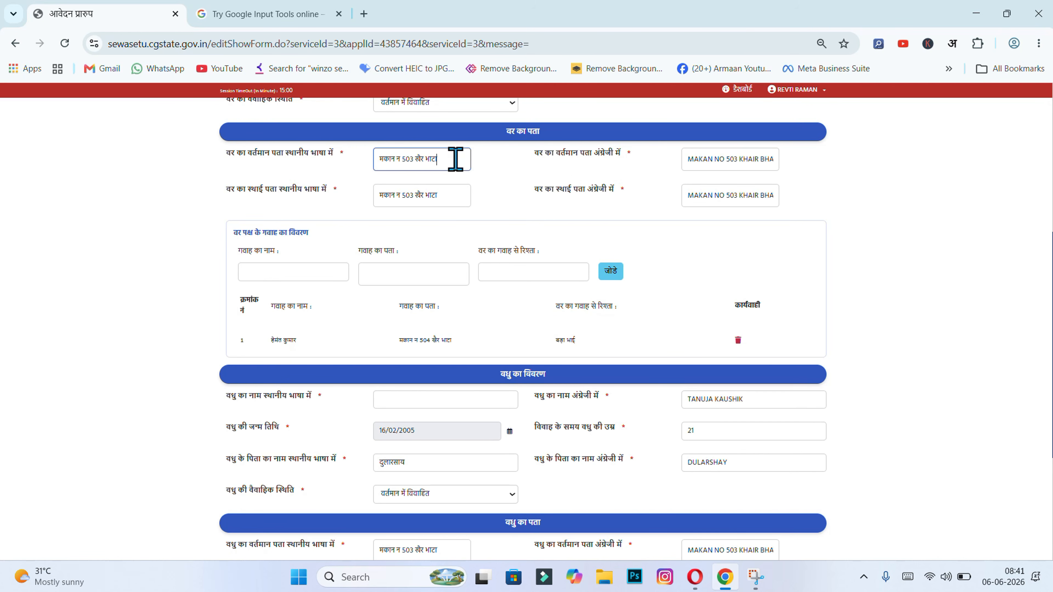
pyautogui.click(728, 156)
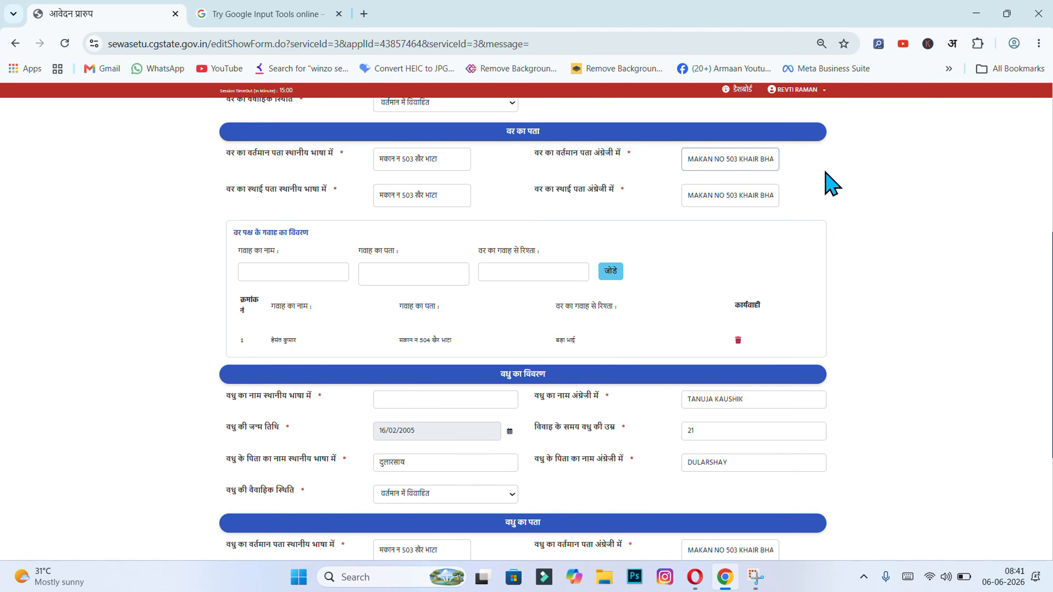
pyautogui.click(828, 182)
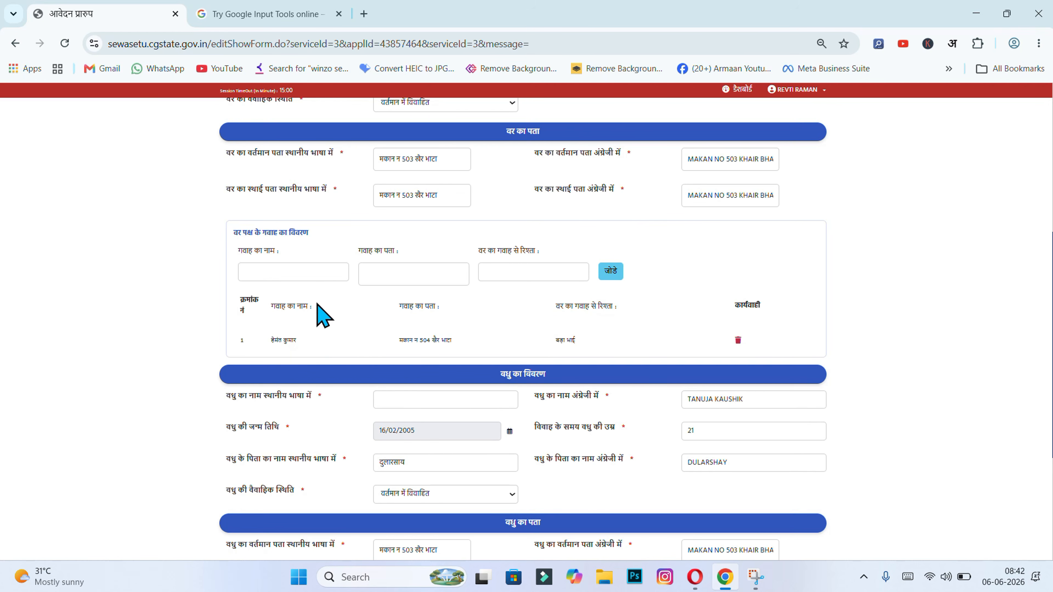
pyautogui.click(320, 272)
pyautogui.click(309, 343)
pyautogui.click(297, 273)
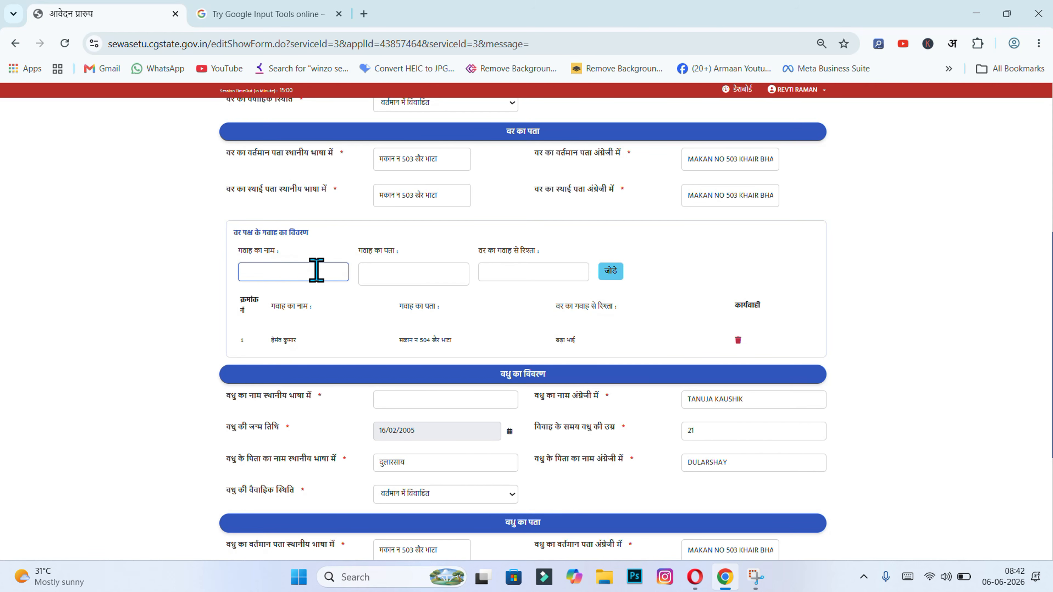
pyautogui.click(378, 268)
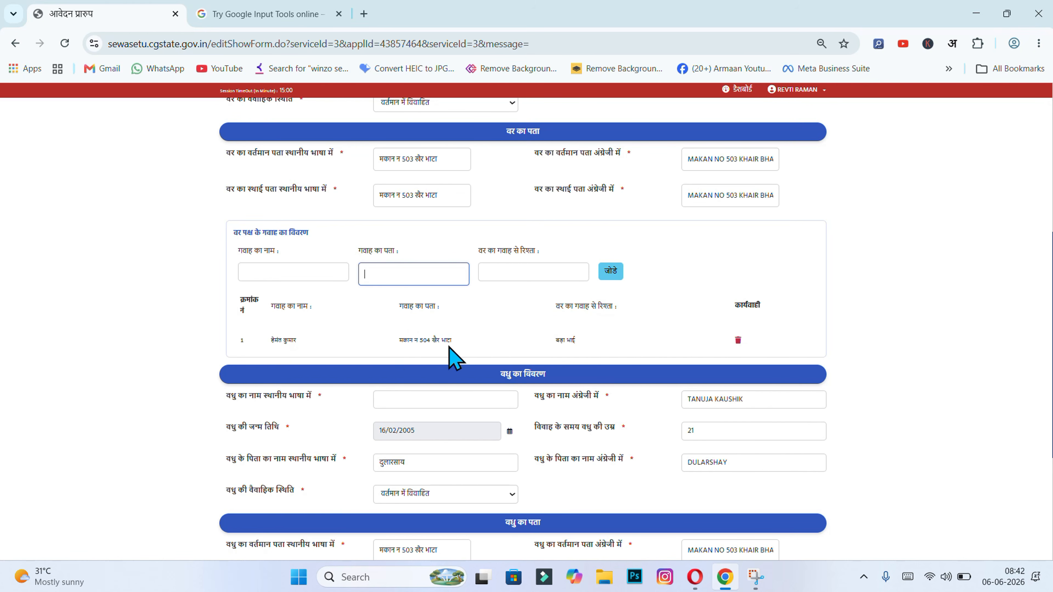
pyautogui.click(501, 272)
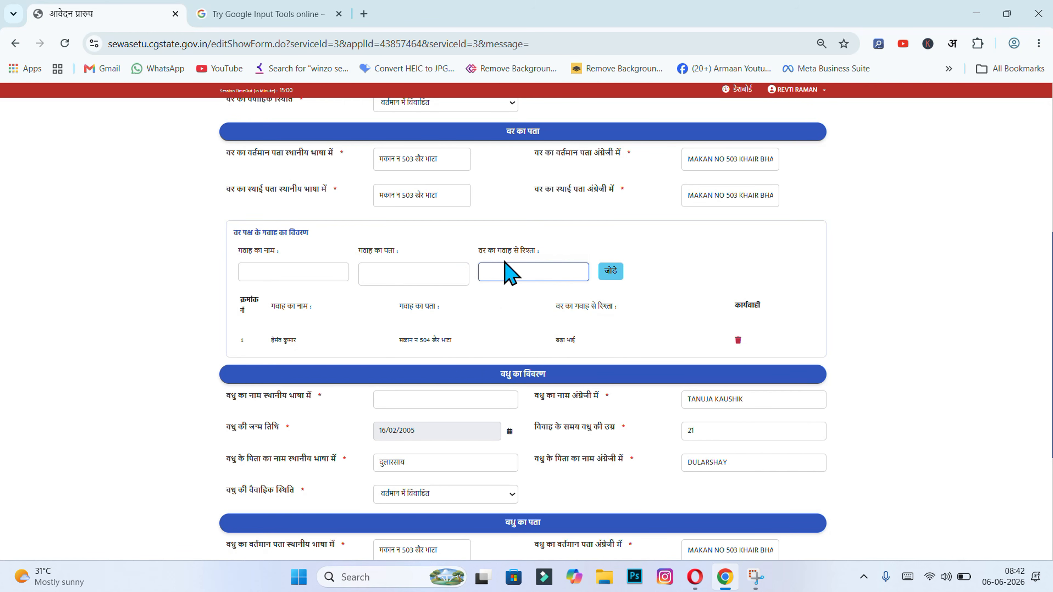
pyautogui.click(423, 235)
pyautogui.scroll(1, 468, 195)
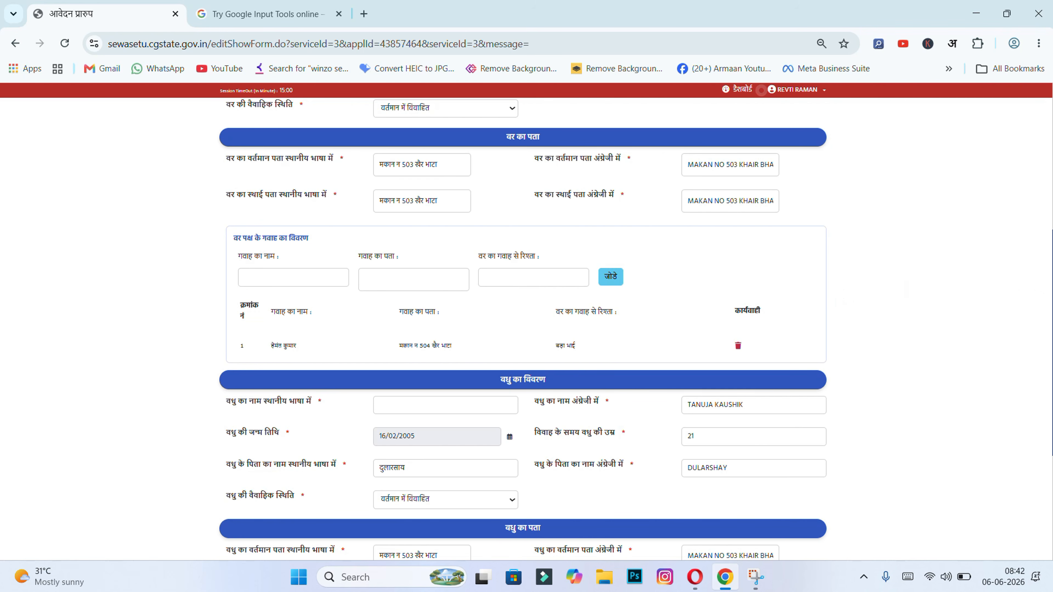
pyautogui.scroll(-5, 523, 329)
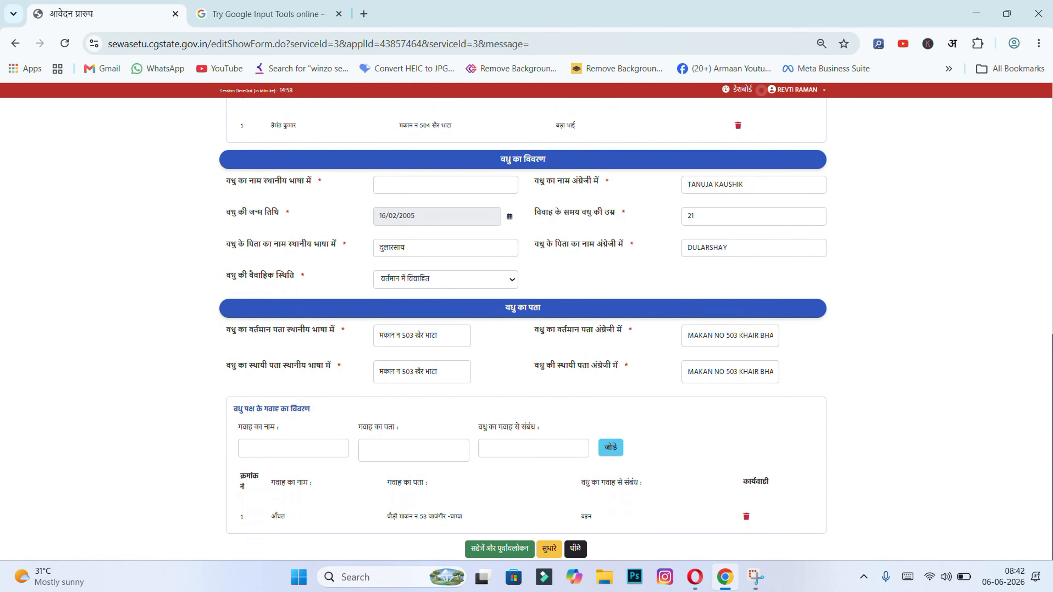
pyautogui.click(423, 187)
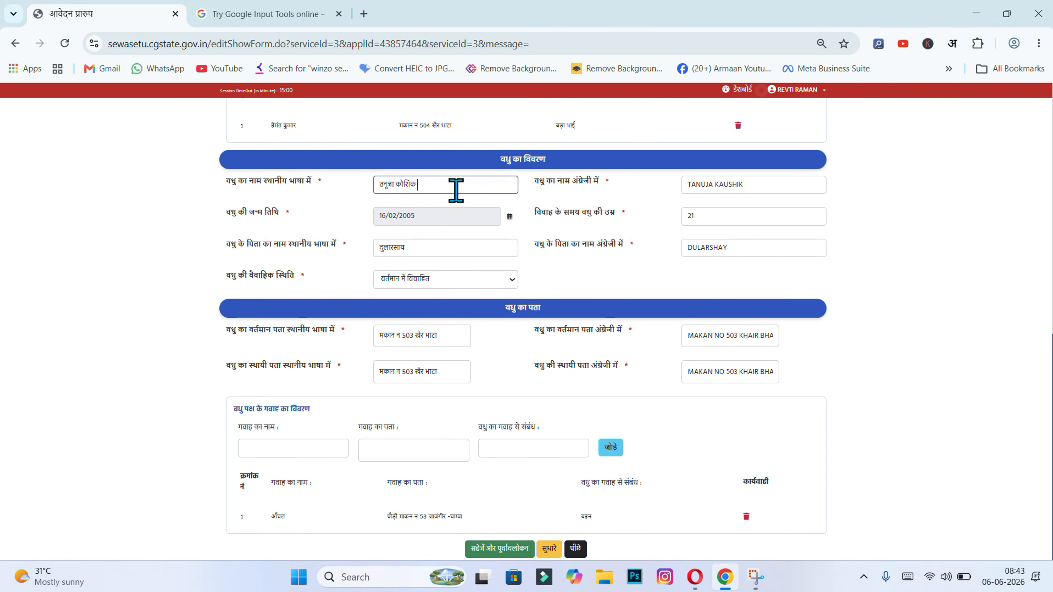
pyautogui.click(791, 186)
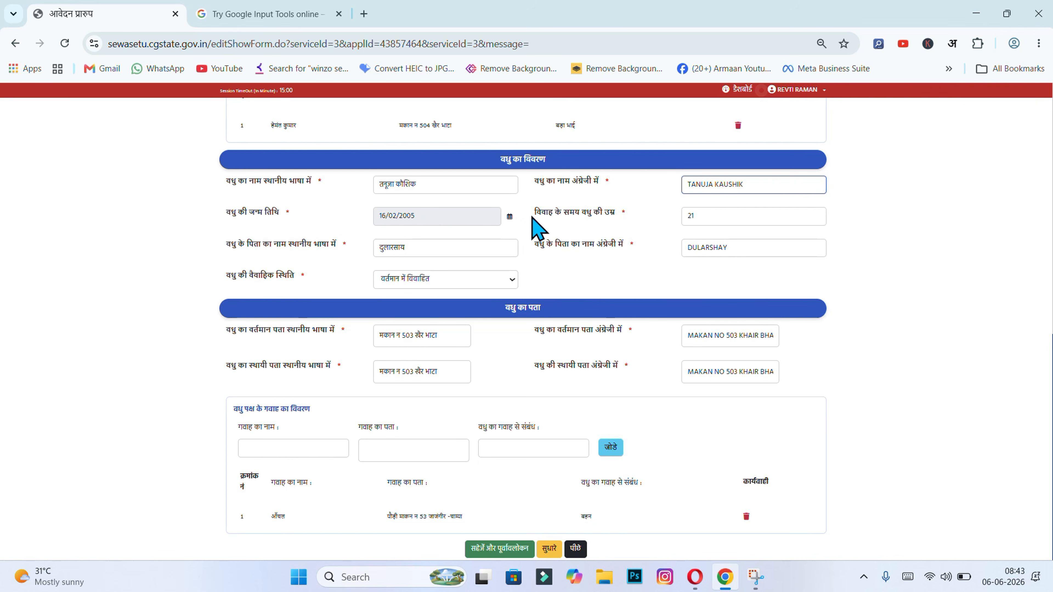
pyautogui.click(732, 214)
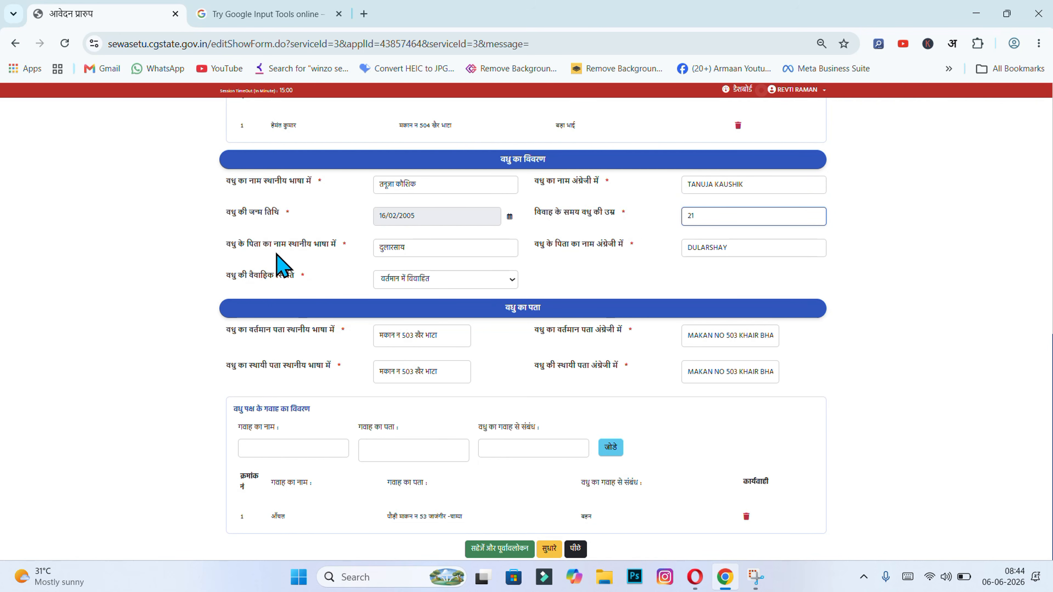
pyautogui.click(431, 246)
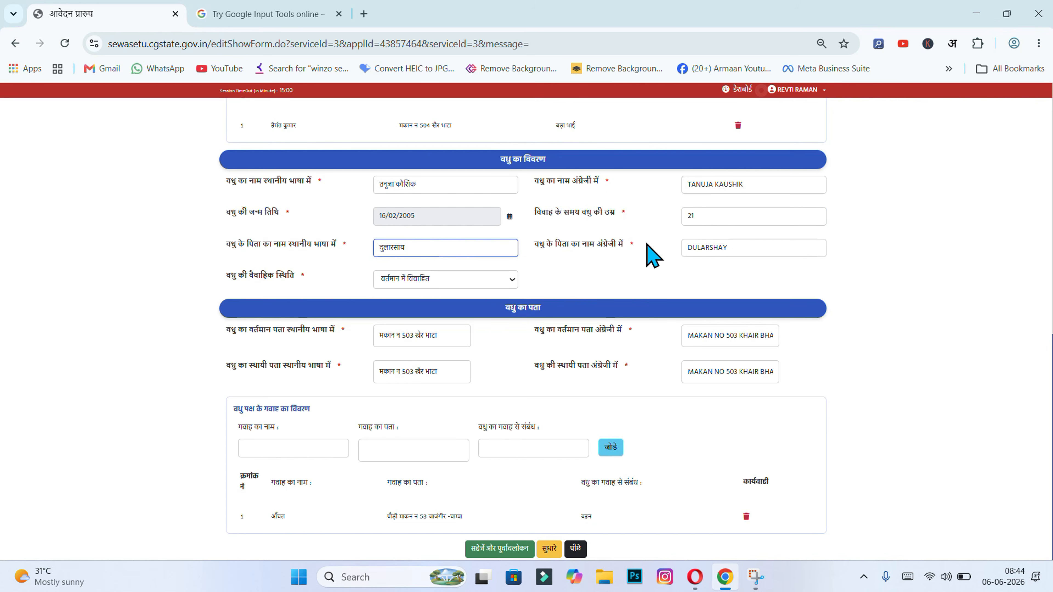
pyautogui.click(767, 246)
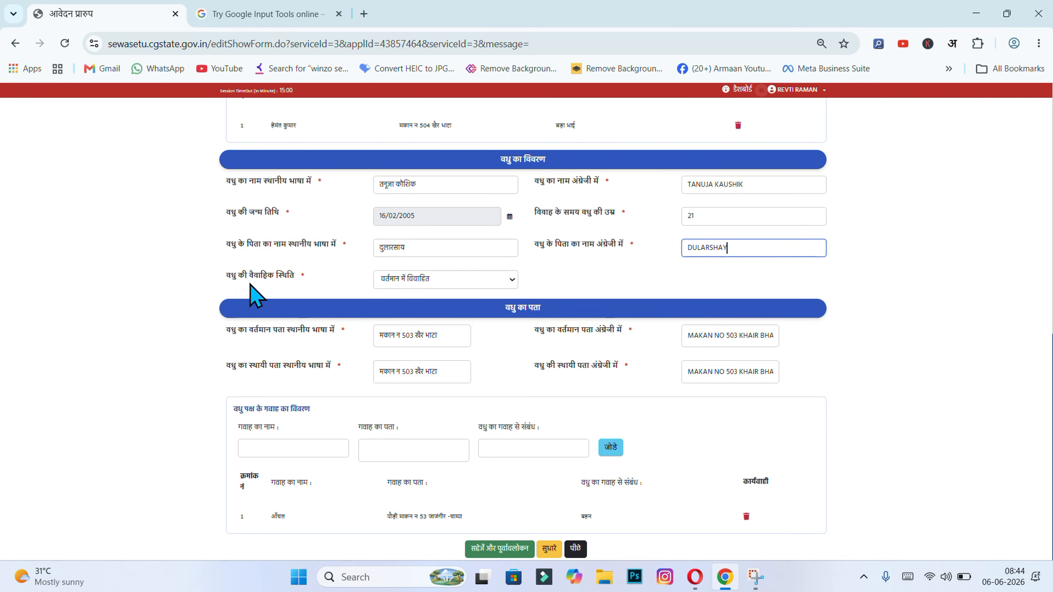
pyautogui.click(393, 282)
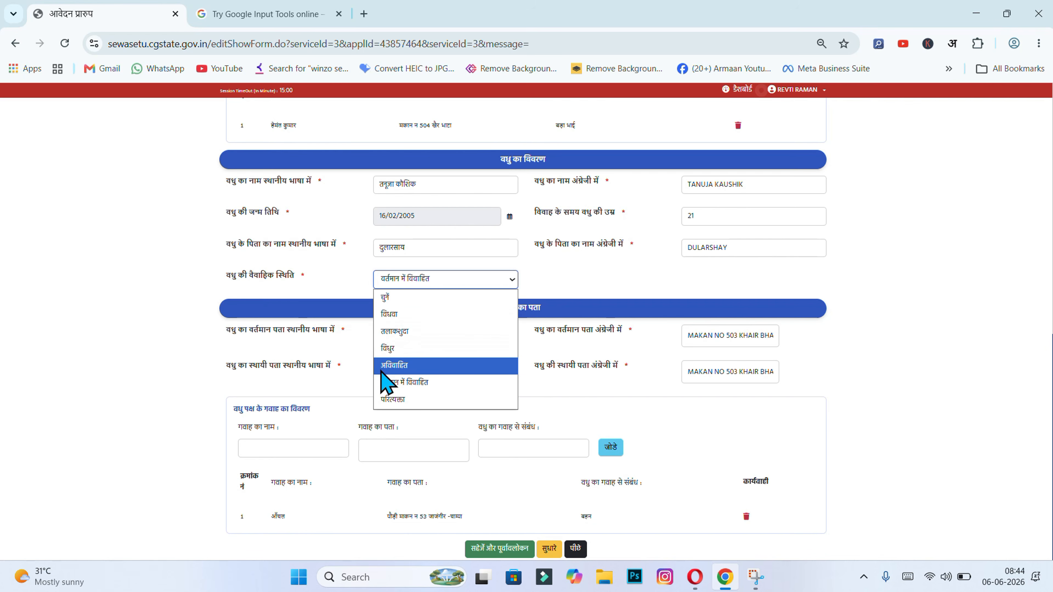
pyautogui.click(413, 383)
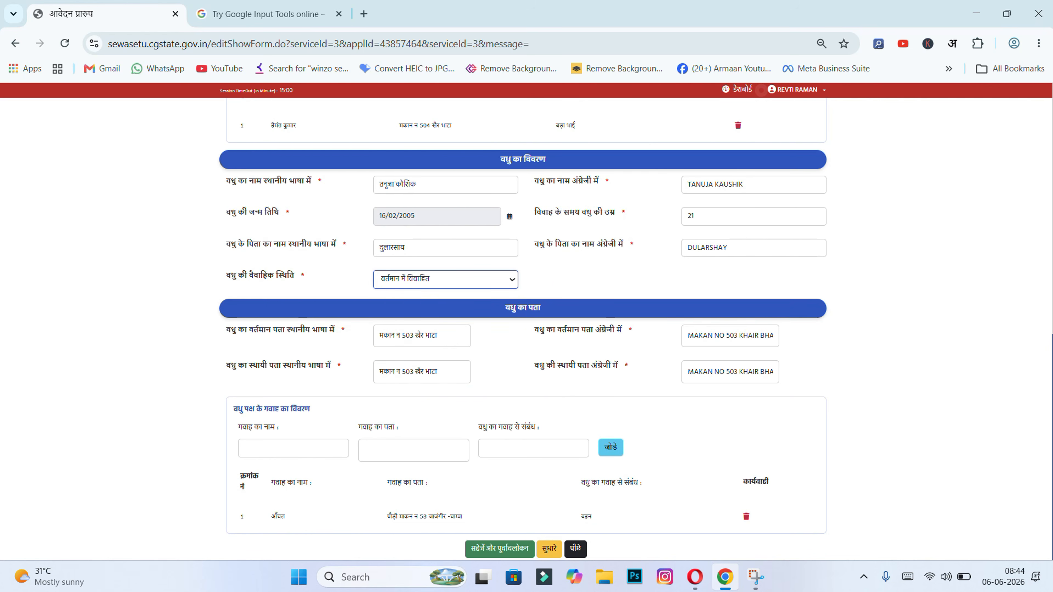
pyautogui.click(1052, 273)
pyautogui.moveTo(1052, 302); pyautogui.dragTo(1052, 504)
pyautogui.click(451, 336)
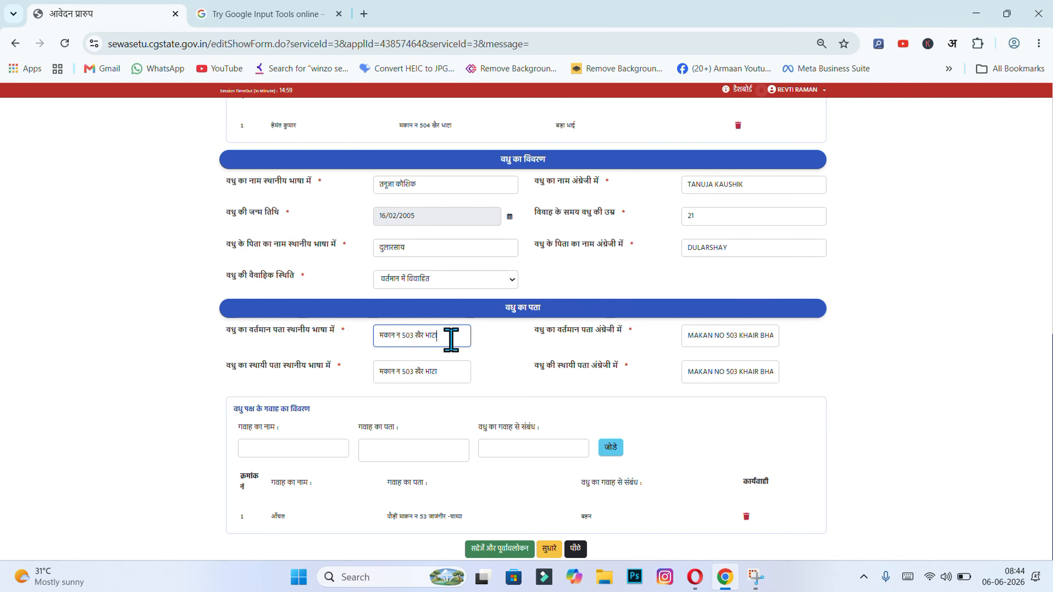
pyautogui.click(729, 335)
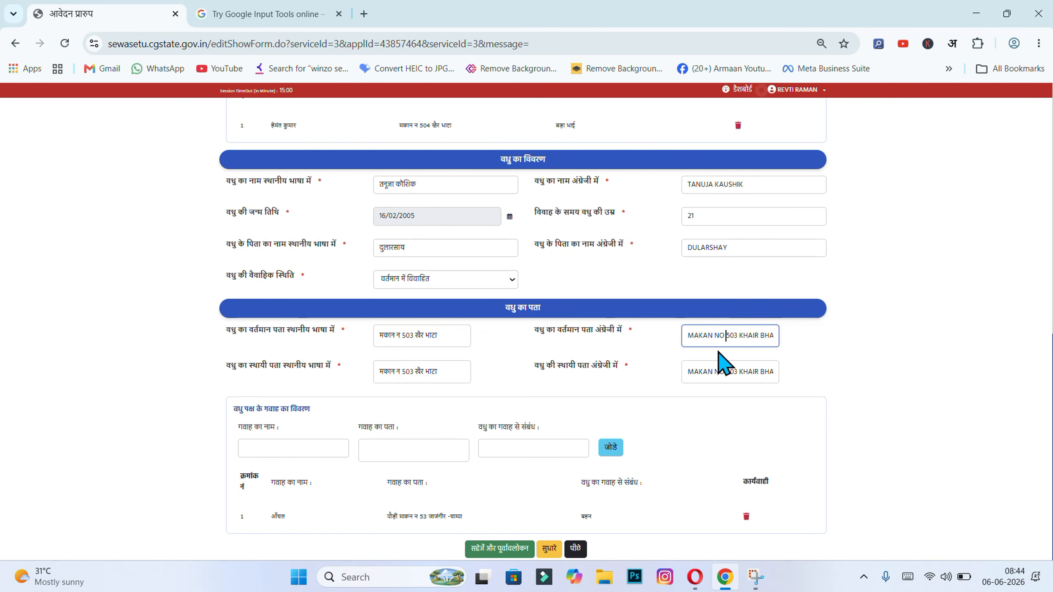
pyautogui.click(499, 348)
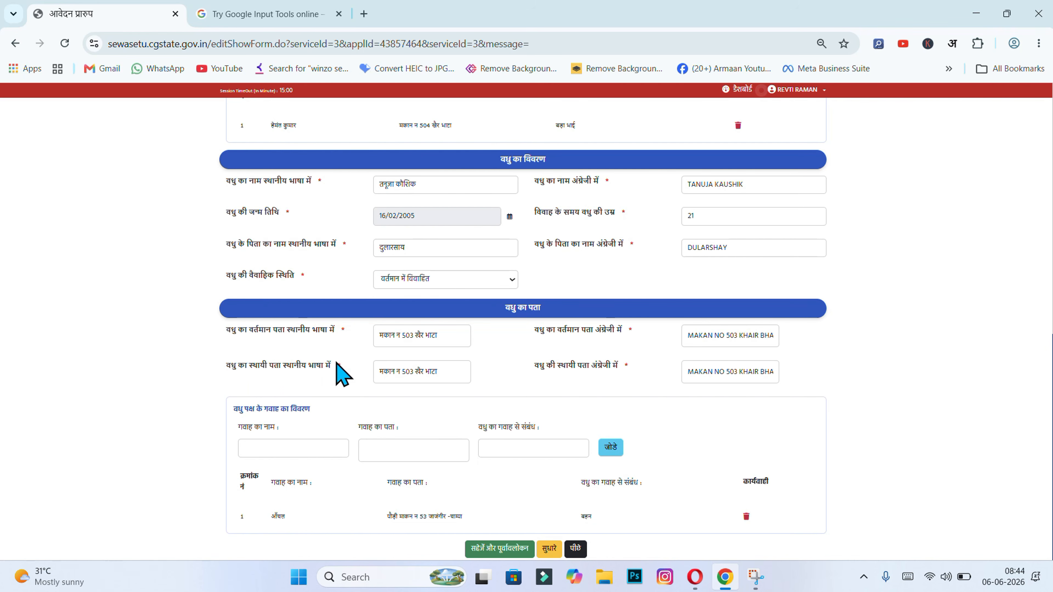
pyautogui.click(467, 361)
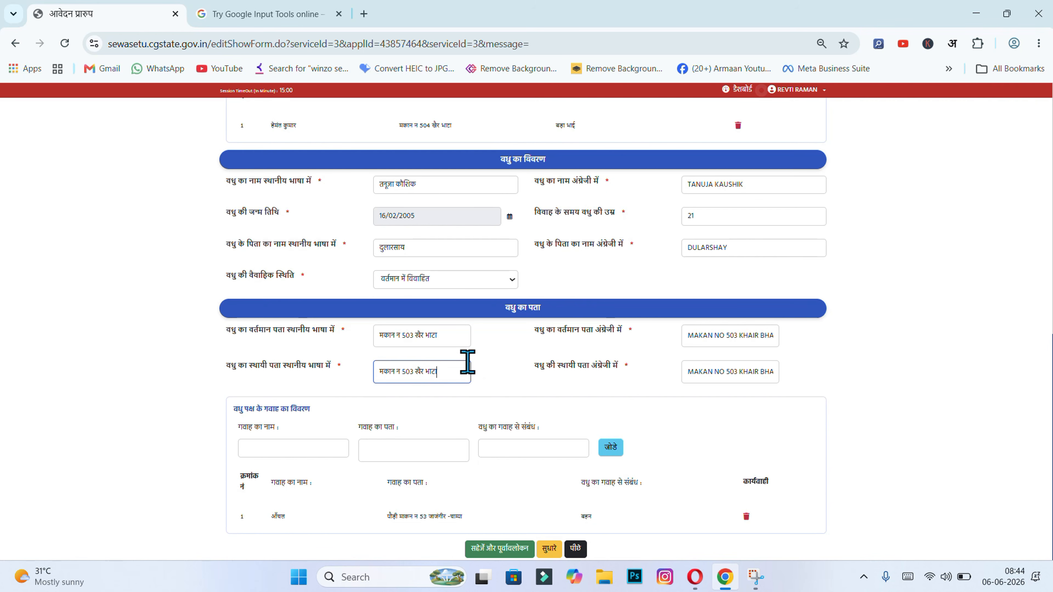
pyautogui.click(734, 373)
pyautogui.click(879, 372)
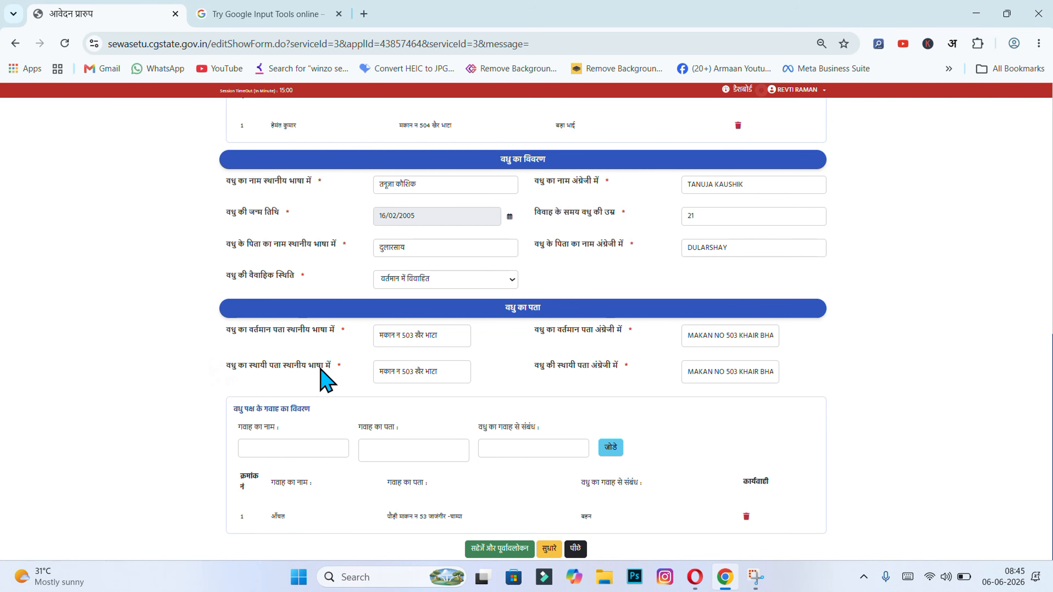
pyautogui.click(377, 366)
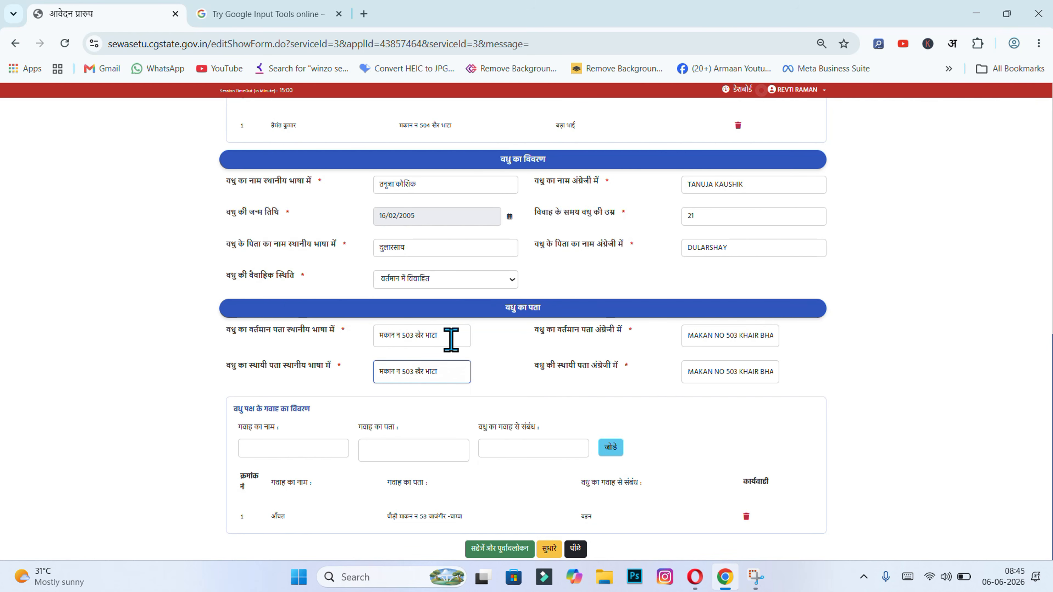
pyautogui.click(824, 369)
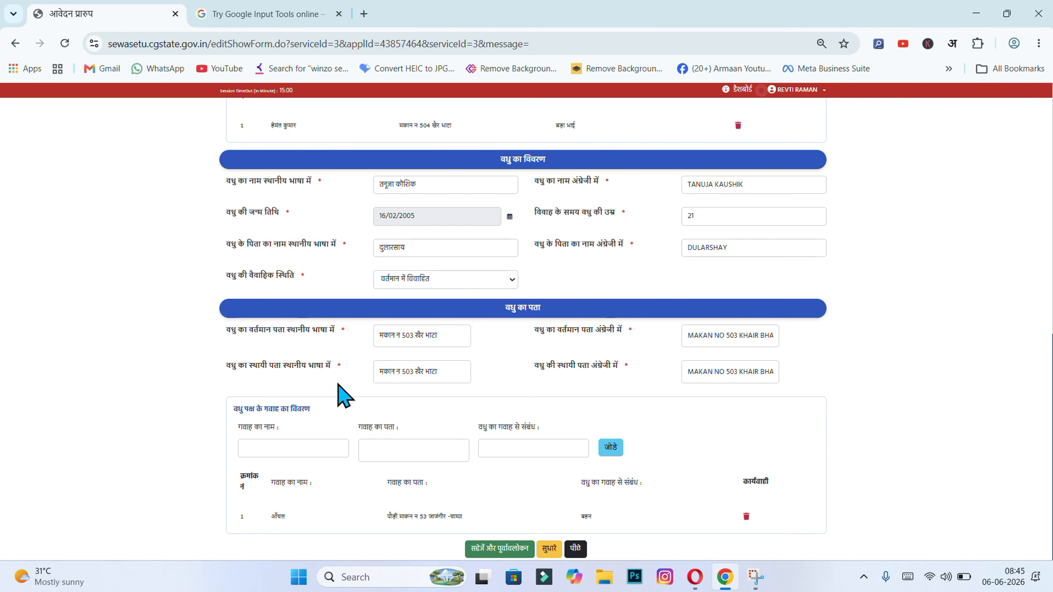
pyautogui.click(454, 373)
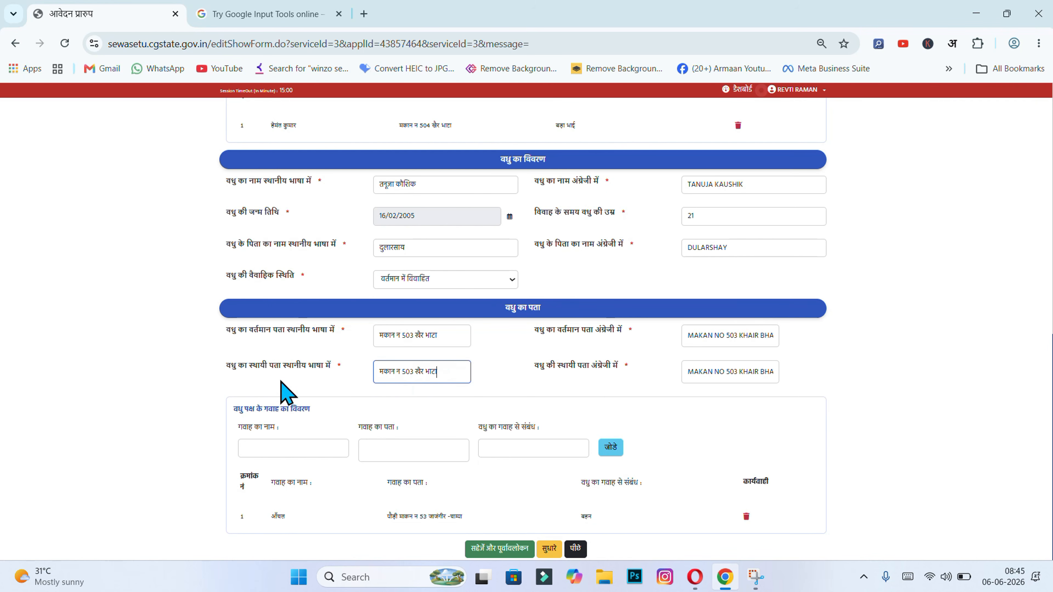
pyautogui.click(690, 374)
pyautogui.click(858, 376)
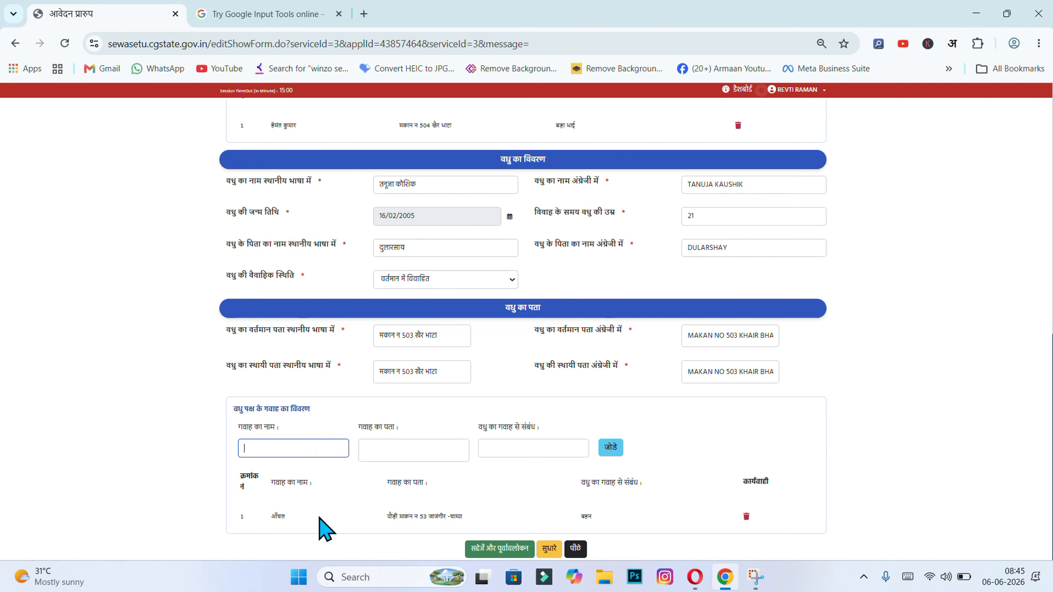
pyautogui.click(365, 451)
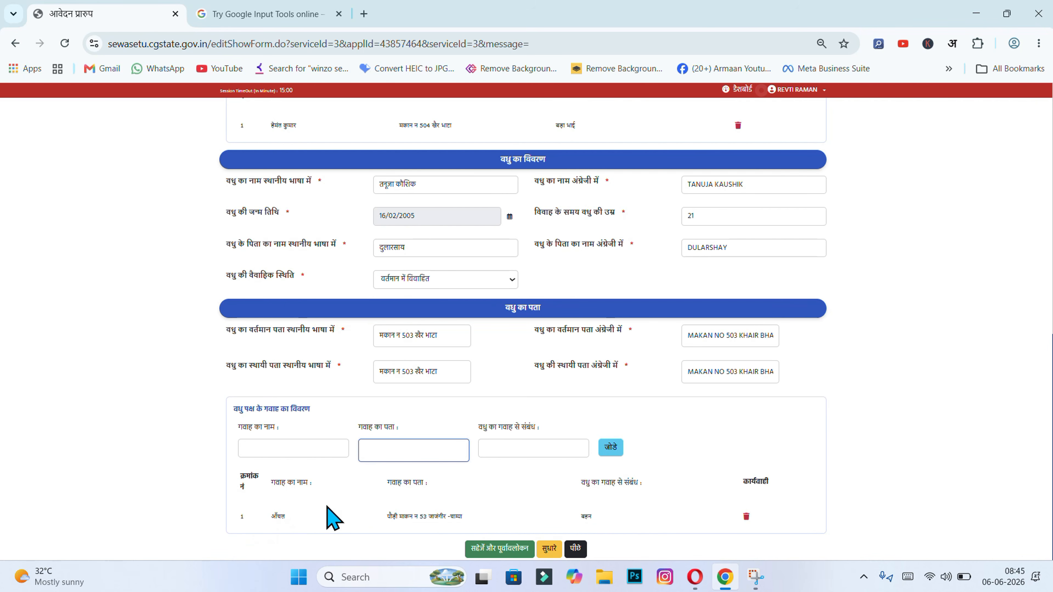
pyautogui.click(531, 447)
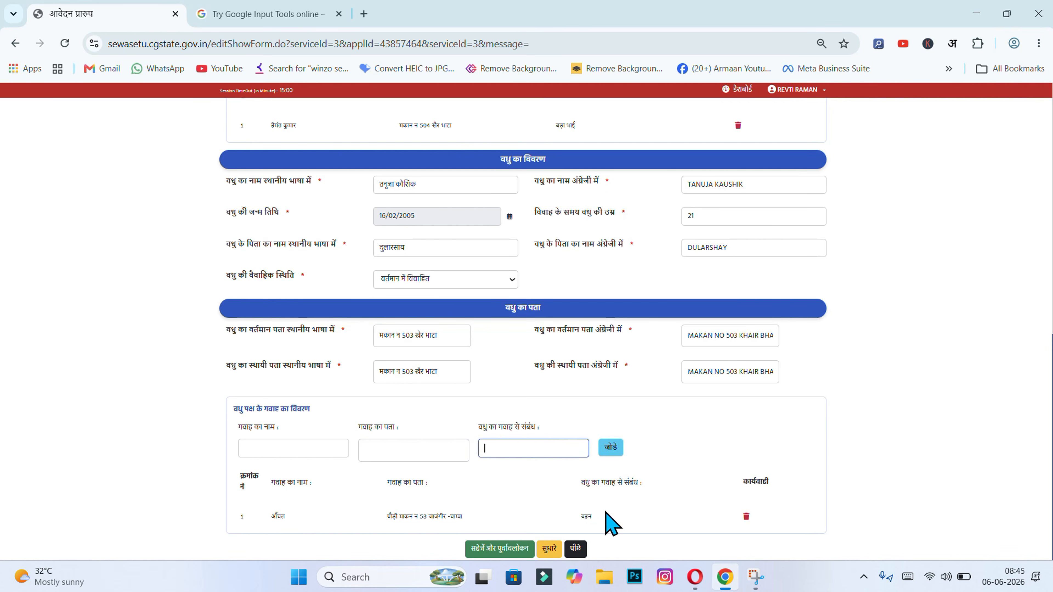
# Save the form and upload 'Marriage time Combined Photo (1)' to annexure row 1
pyautogui.click(528, 551)
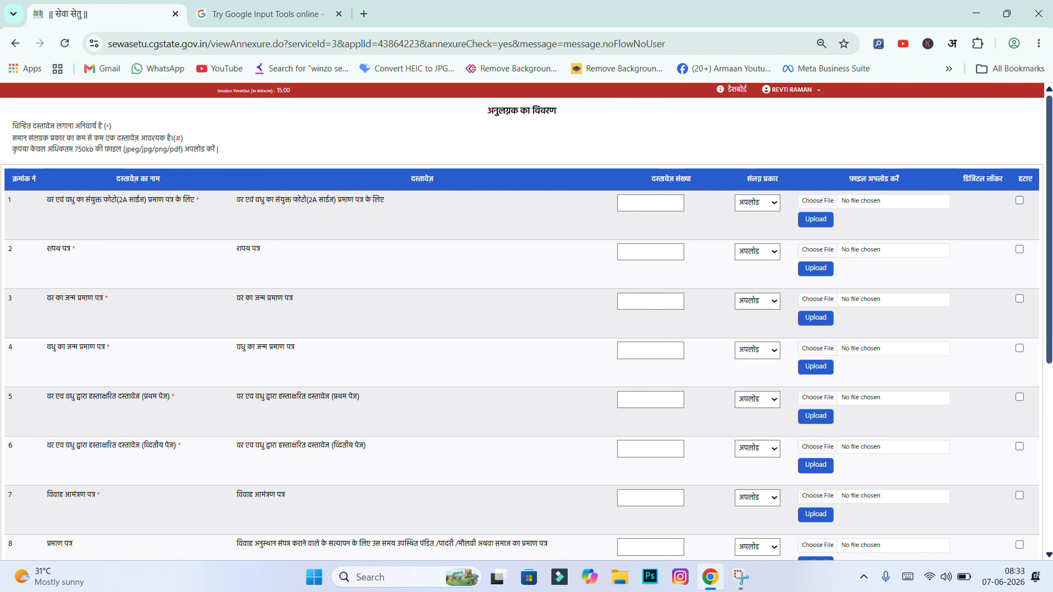
pyautogui.scroll(-7, 597, 166)
pyautogui.scroll(3, 597, 332)
pyautogui.scroll(4, 759, 145)
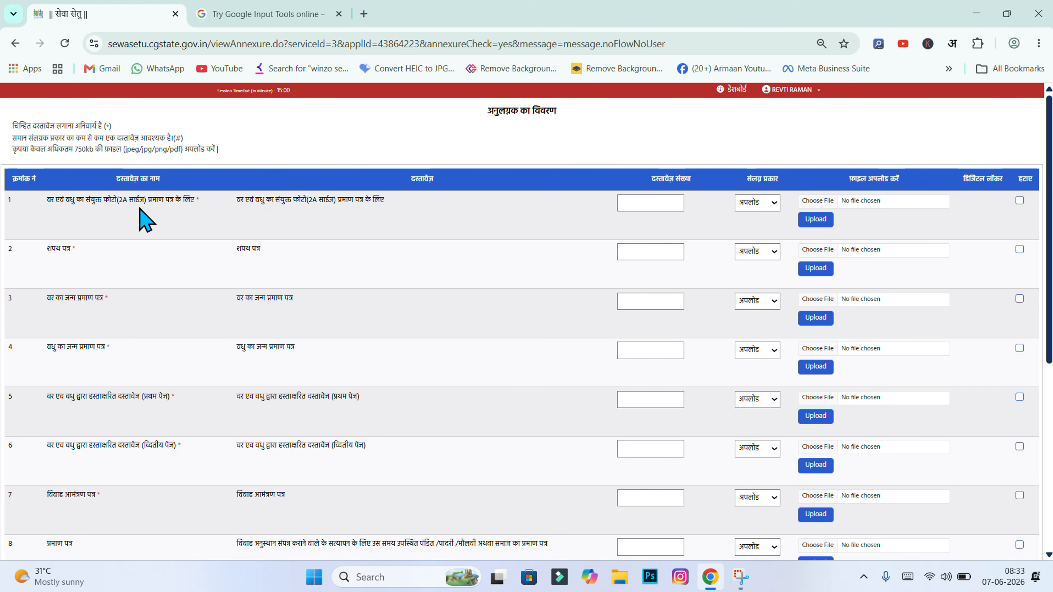
pyautogui.click(827, 204)
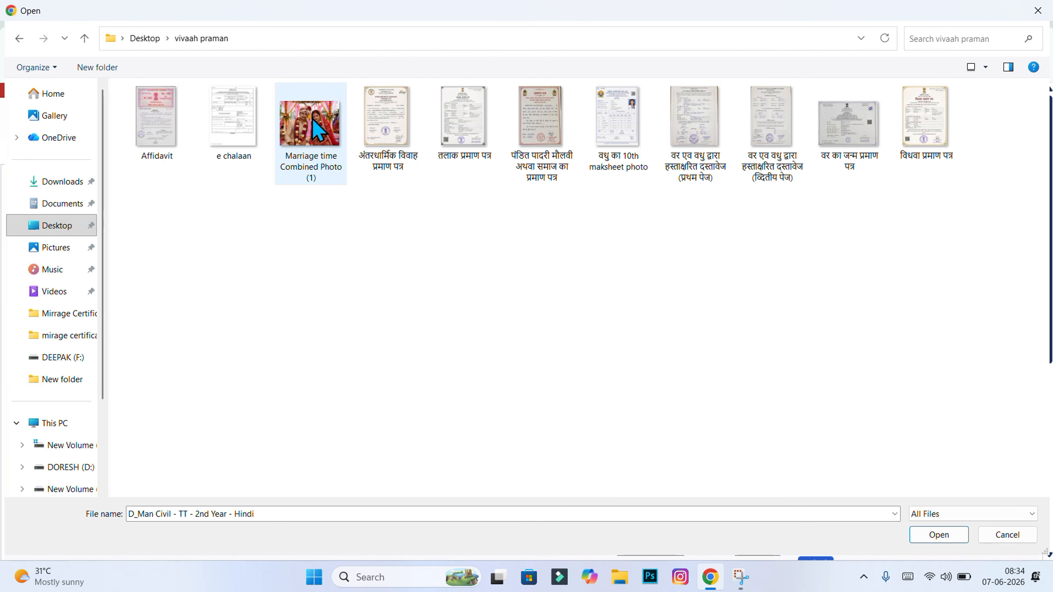
pyautogui.click(317, 129)
pyautogui.click(943, 539)
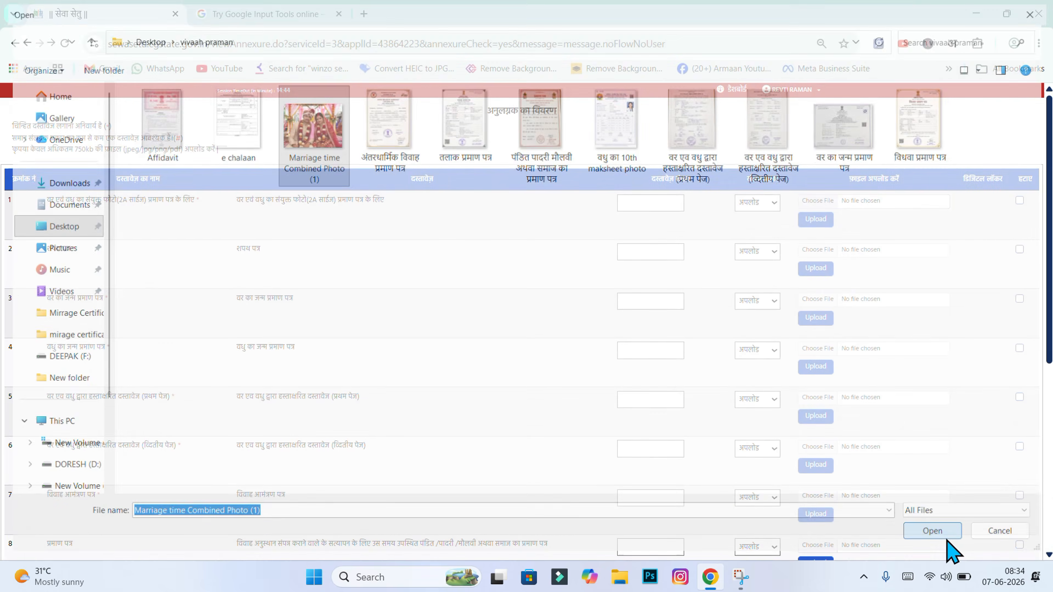
pyautogui.click(810, 220)
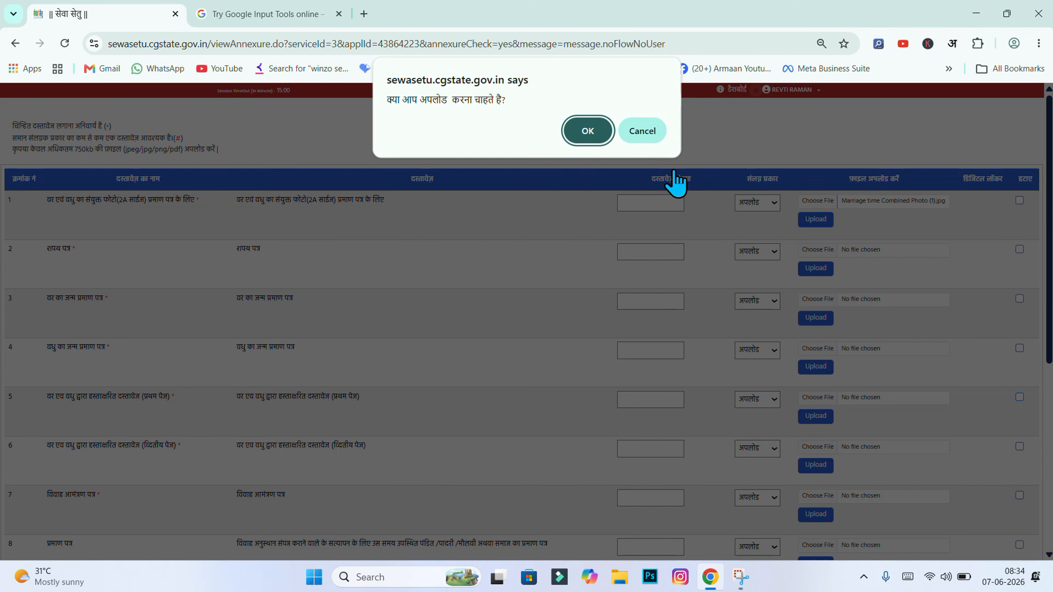
pyautogui.click(593, 134)
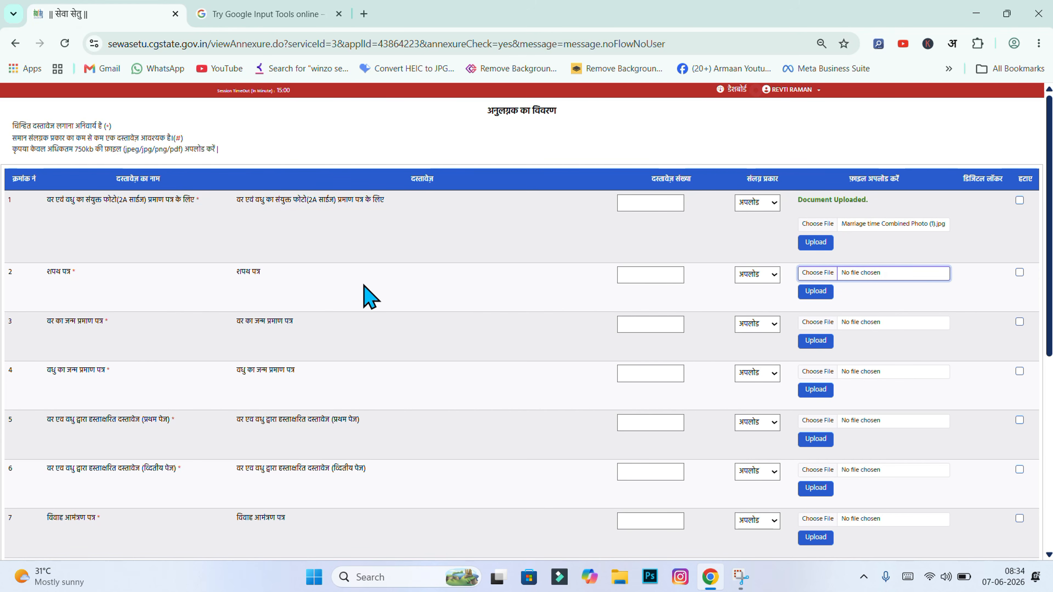
# Upload the Affidavit file to annexure row 2
pyautogui.click(821, 277)
pyautogui.click(161, 143)
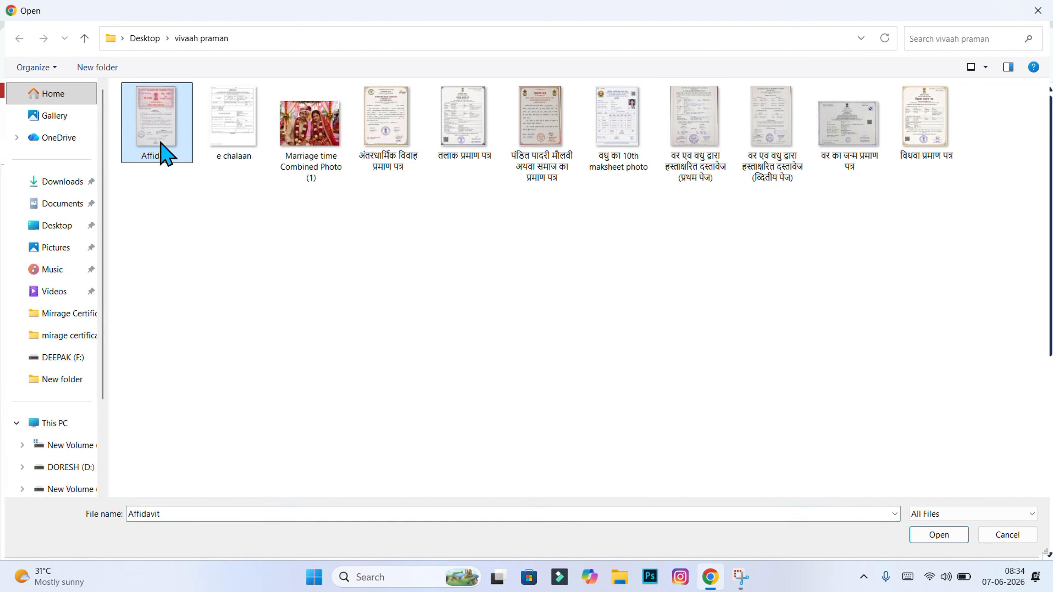
pyautogui.doubleClick(161, 143)
pyautogui.click(817, 292)
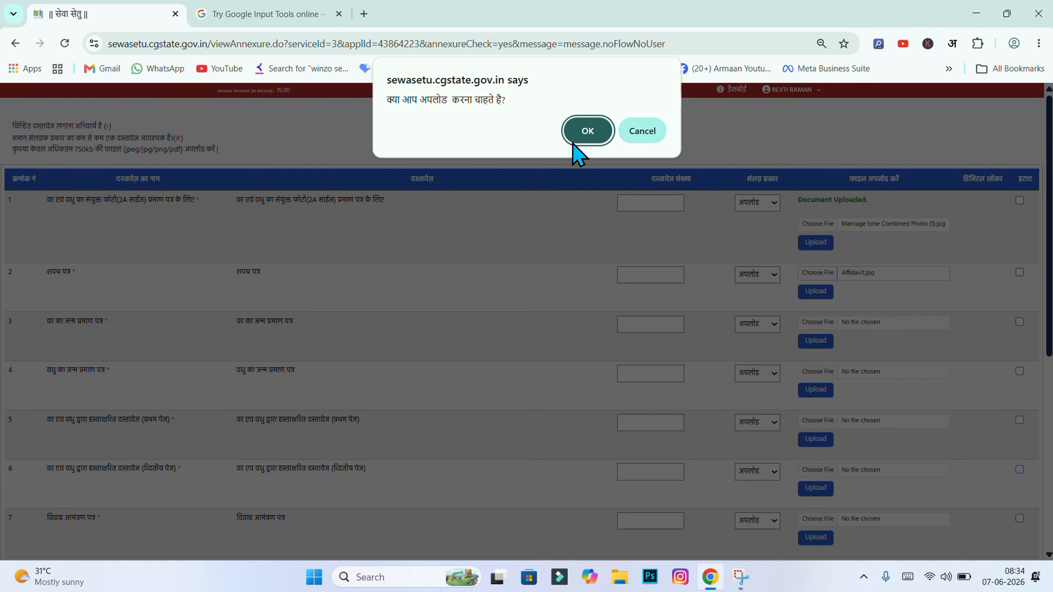
pyautogui.click(587, 131)
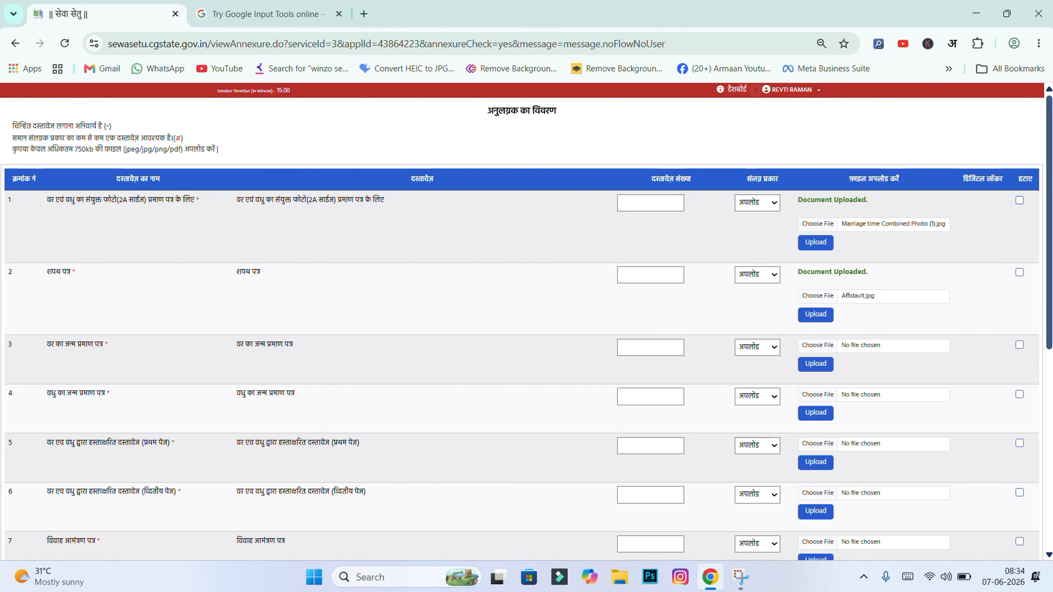
# Upload the groom's birth certificate to annexure row 3
pyautogui.scroll(-3, 978, 335)
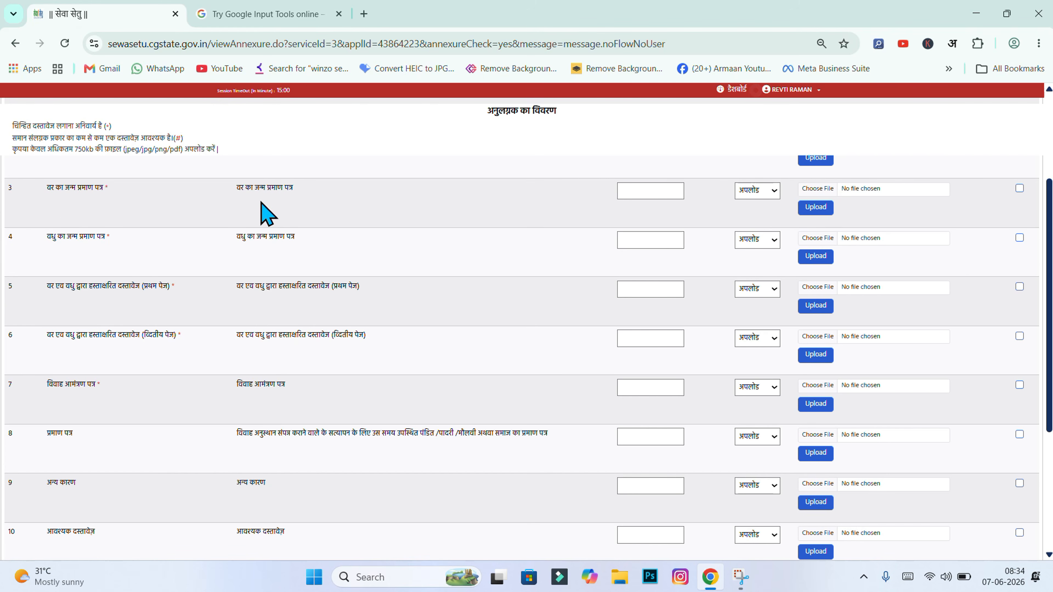
pyautogui.click(813, 191)
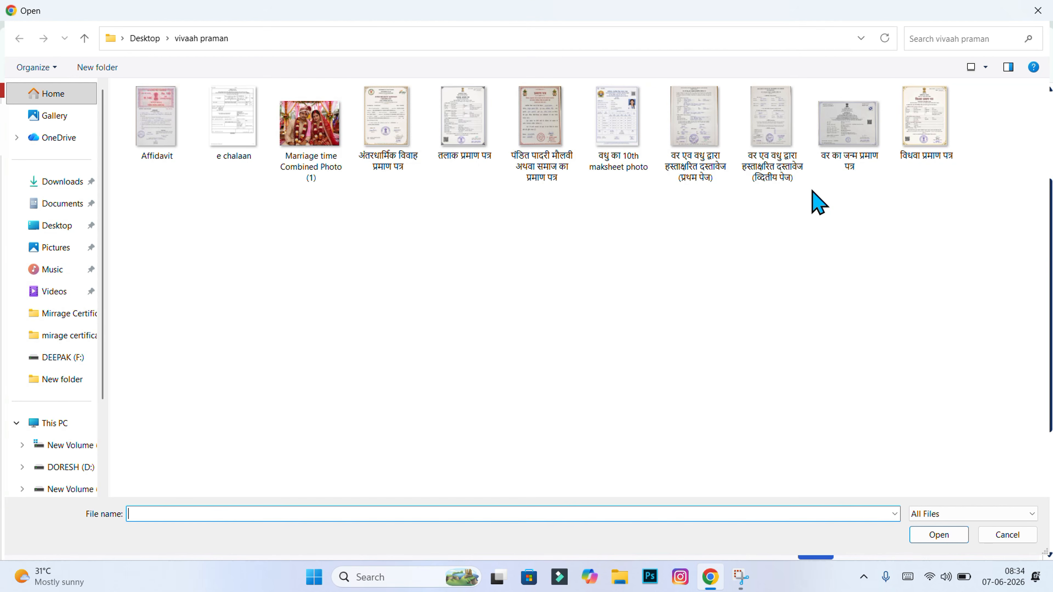
pyautogui.click(846, 145)
pyautogui.click(938, 537)
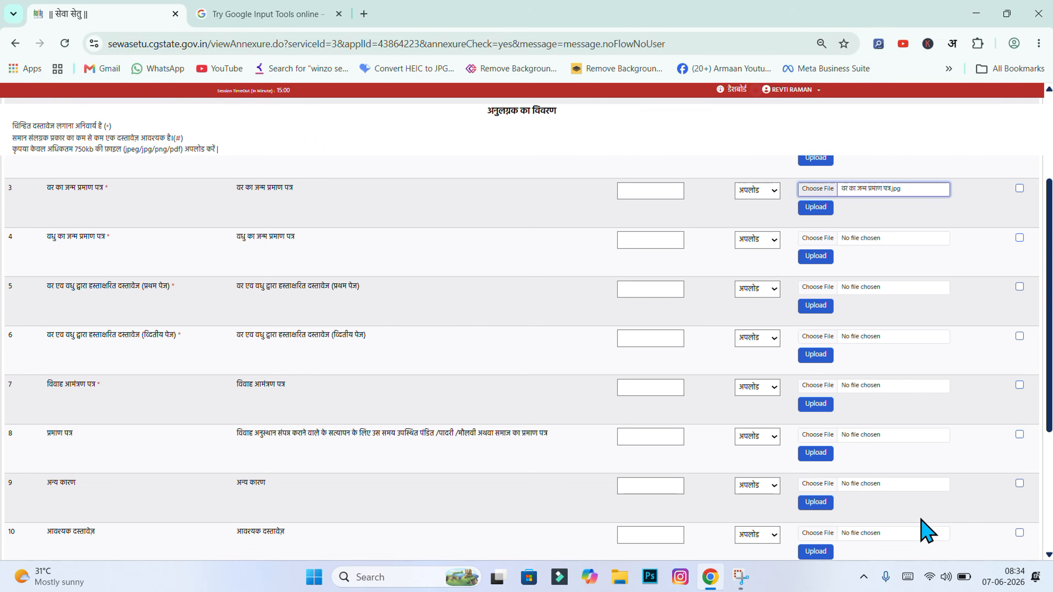
pyautogui.click(802, 212)
pyautogui.click(597, 131)
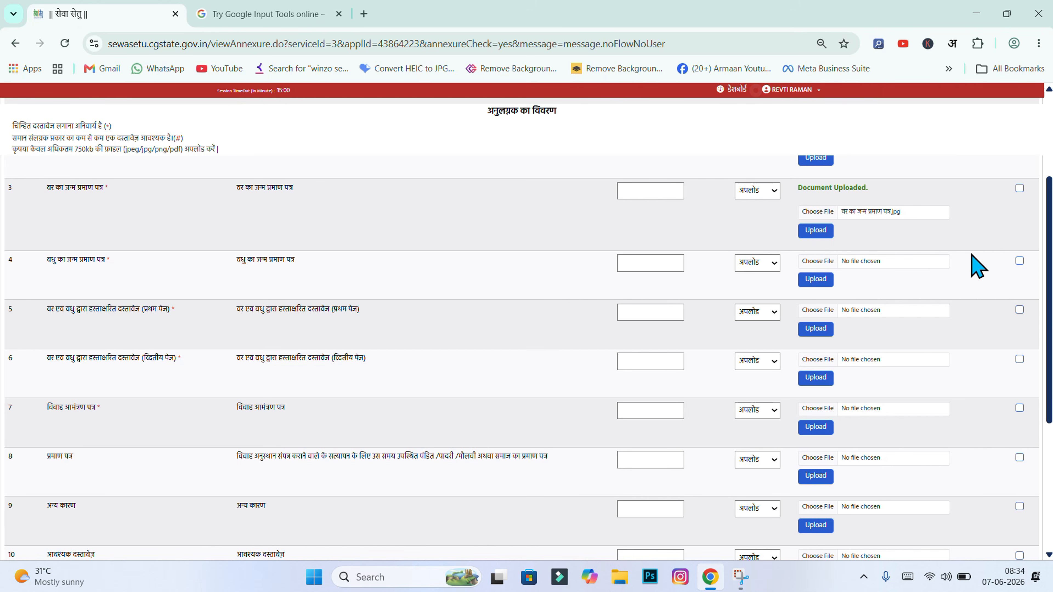
# Upload the bride's 10th marksheet photo as her birth proof in row 4
pyautogui.click(819, 262)
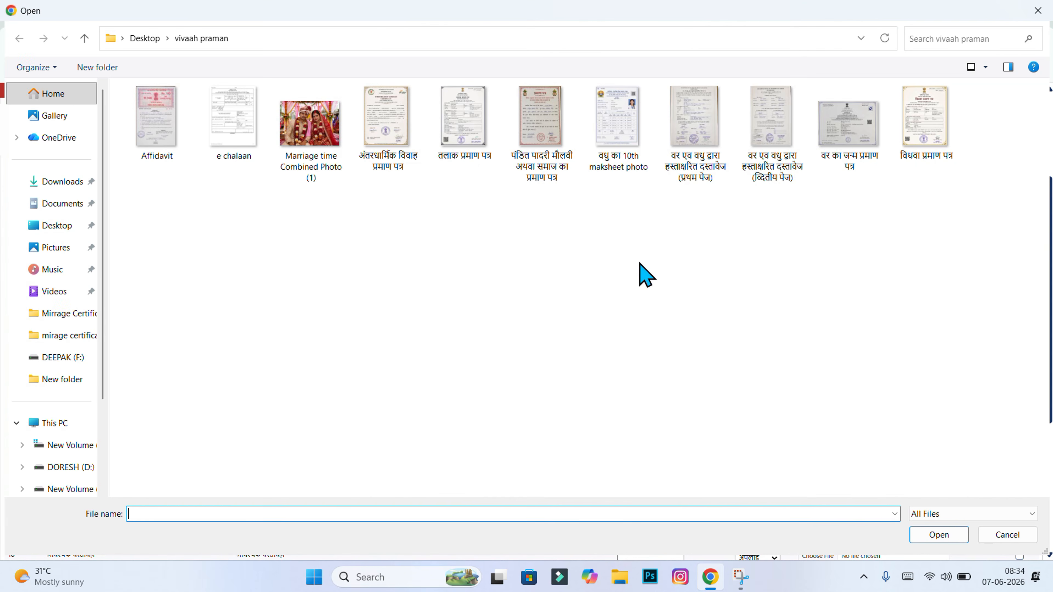
pyautogui.click(618, 147)
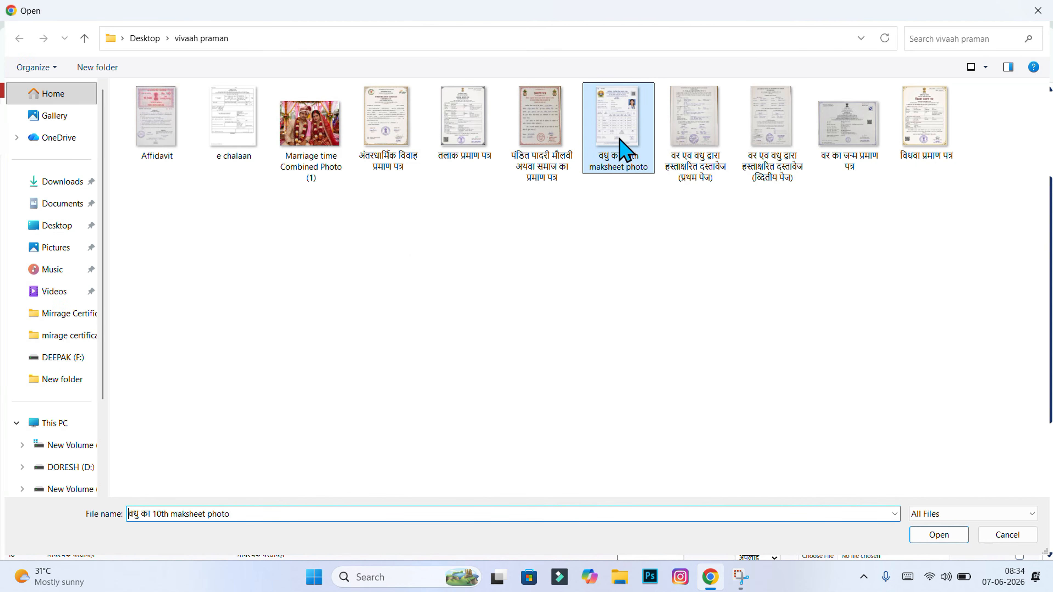
pyautogui.click(961, 538)
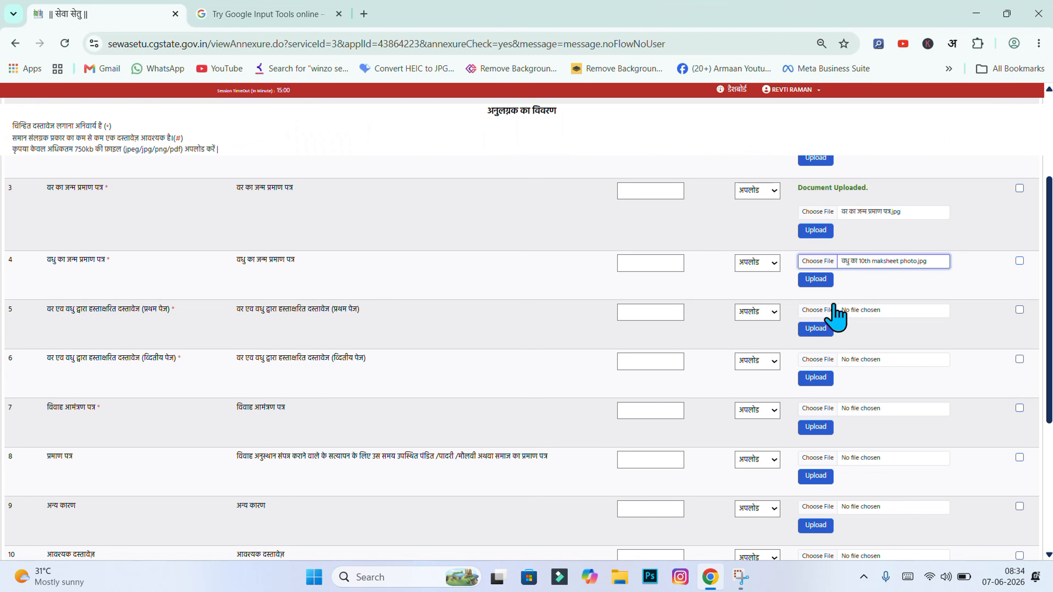
pyautogui.click(825, 281)
pyautogui.click(598, 140)
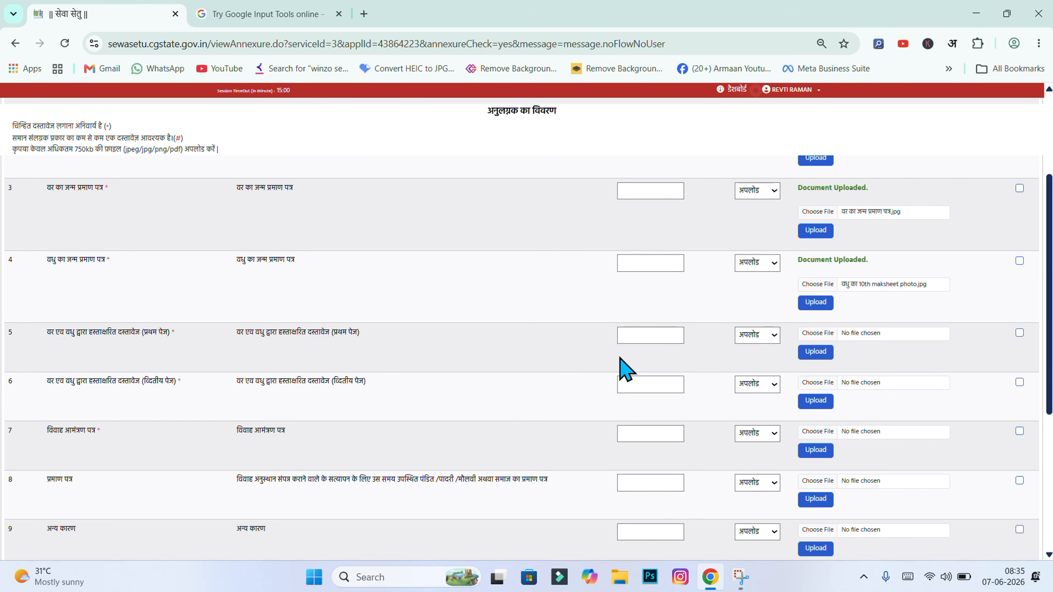
# Upload the first page of the couple's signed document to row 5
pyautogui.scroll(-3, 317, 240)
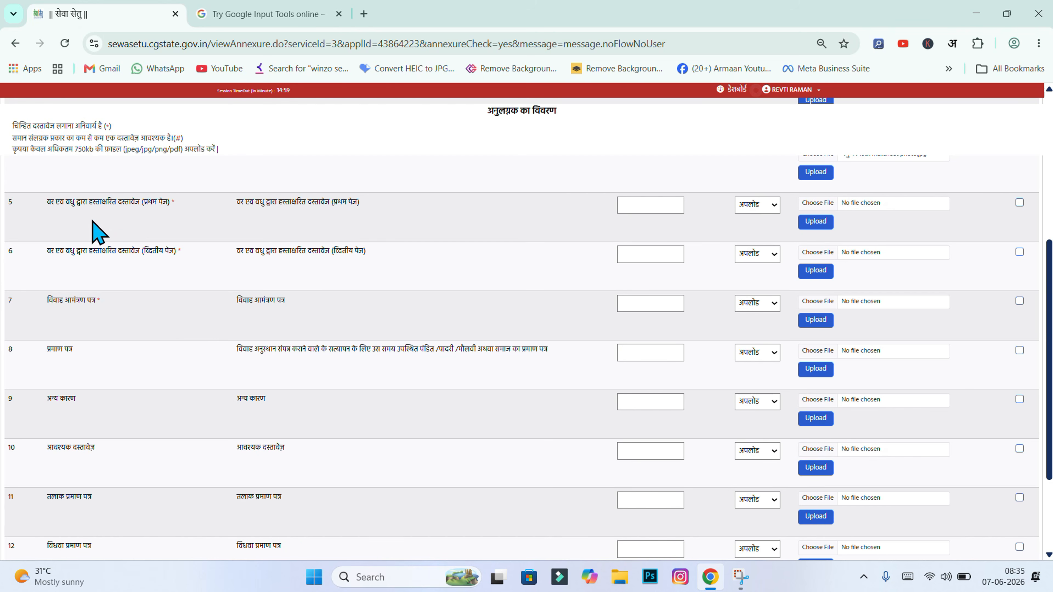
pyautogui.click(830, 205)
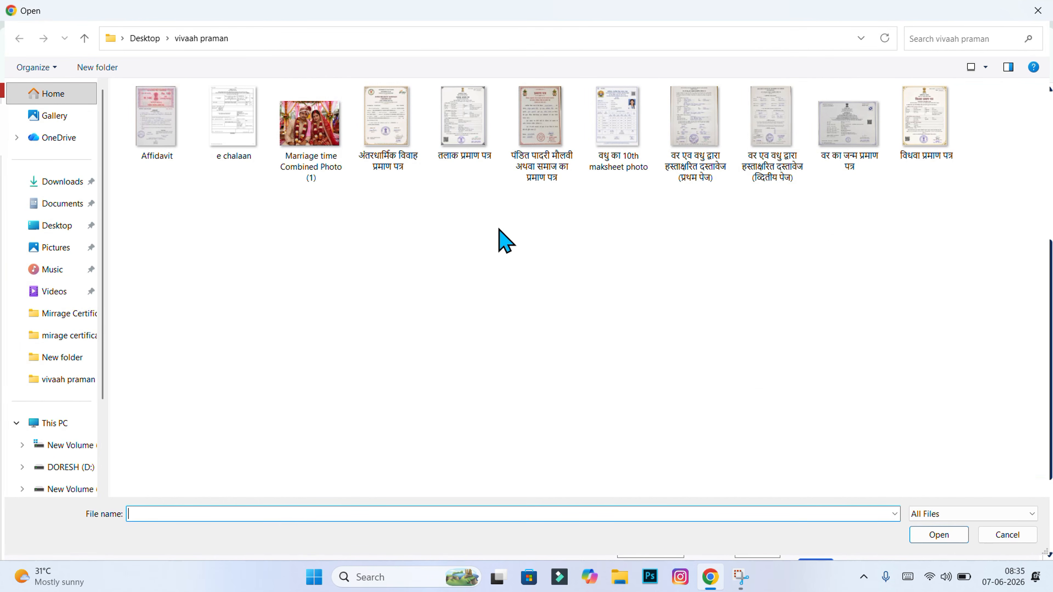
pyautogui.click(706, 183)
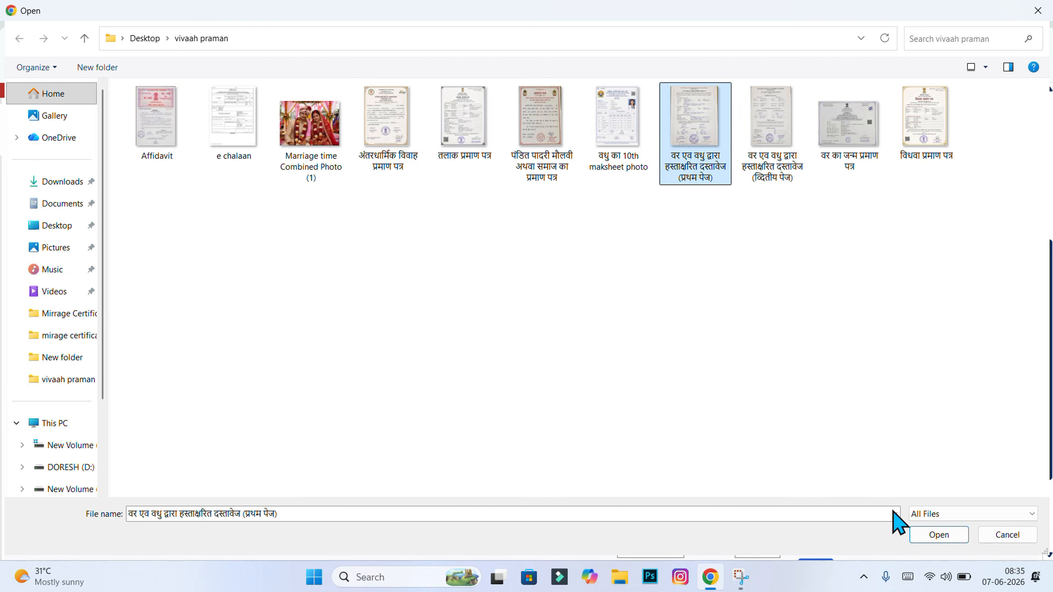
pyautogui.click(921, 535)
pyautogui.click(815, 223)
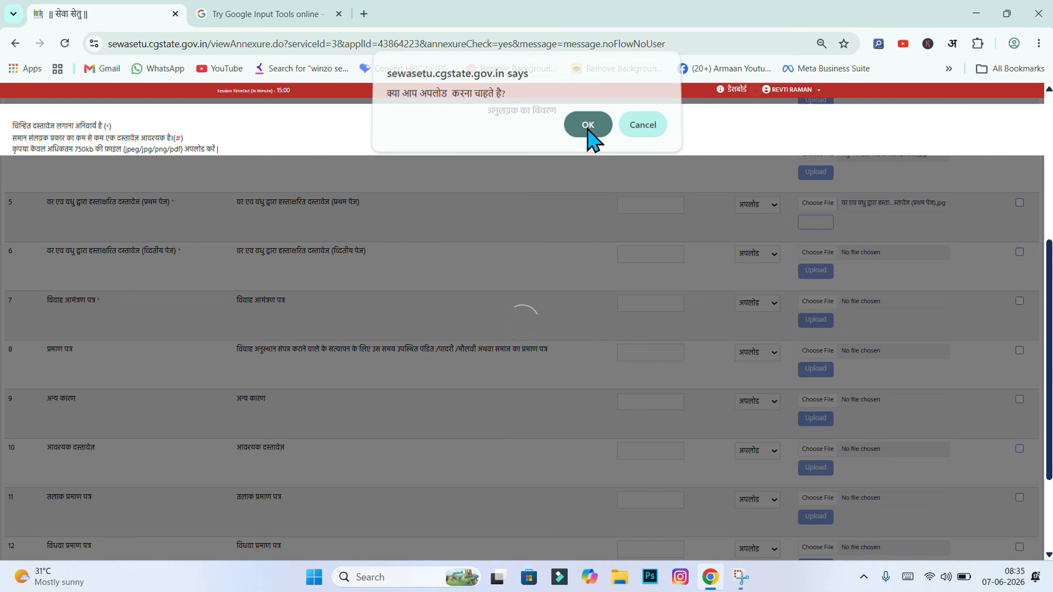
pyautogui.click(587, 128)
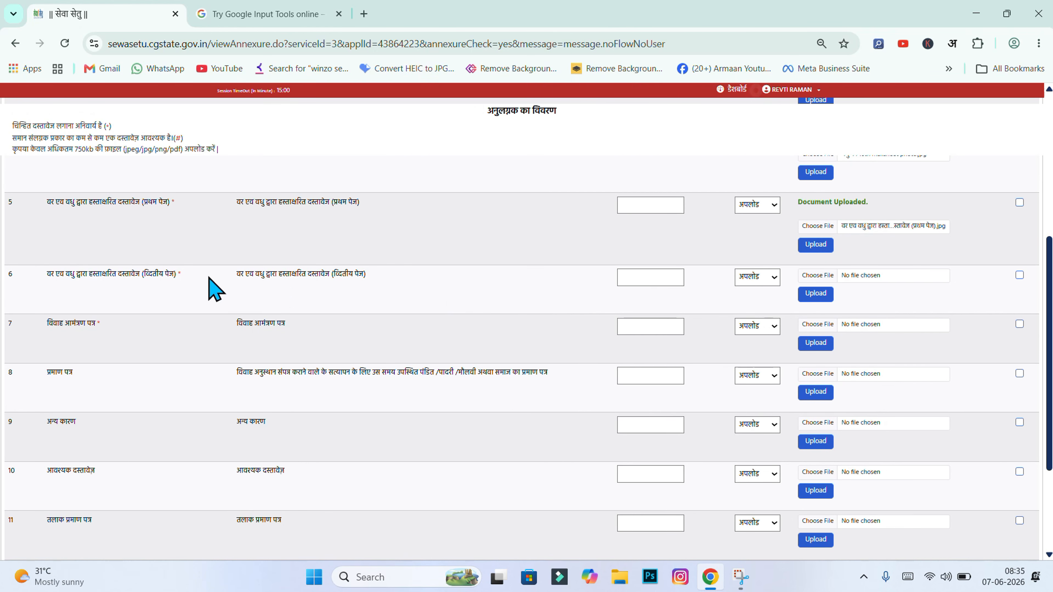
# Upload the signed document's second page to row 6
pyautogui.moveTo(36, 277); pyautogui.dragTo(184, 287)
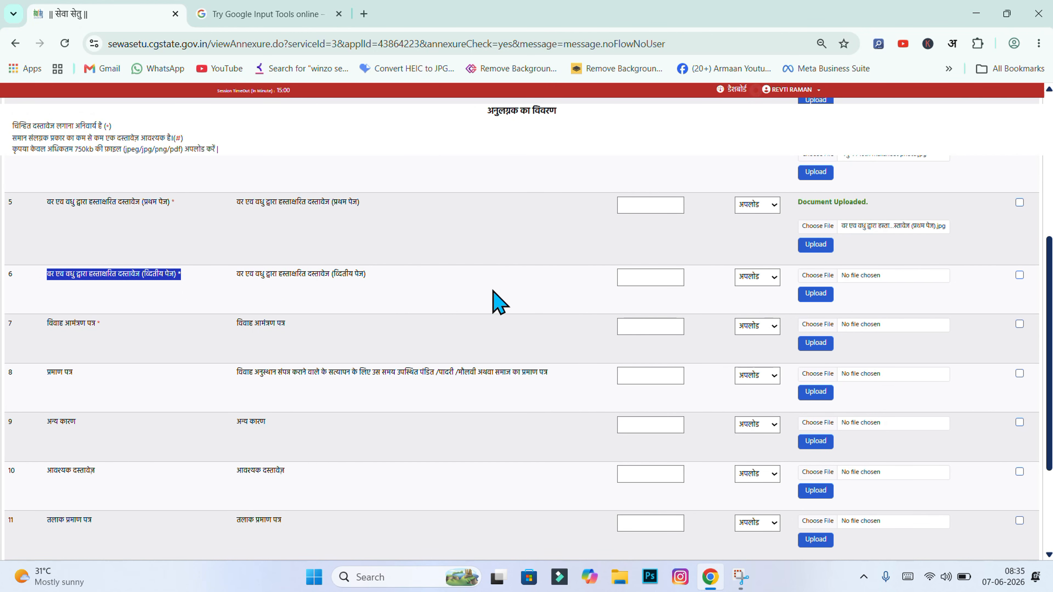
pyautogui.click(598, 300)
pyautogui.click(818, 277)
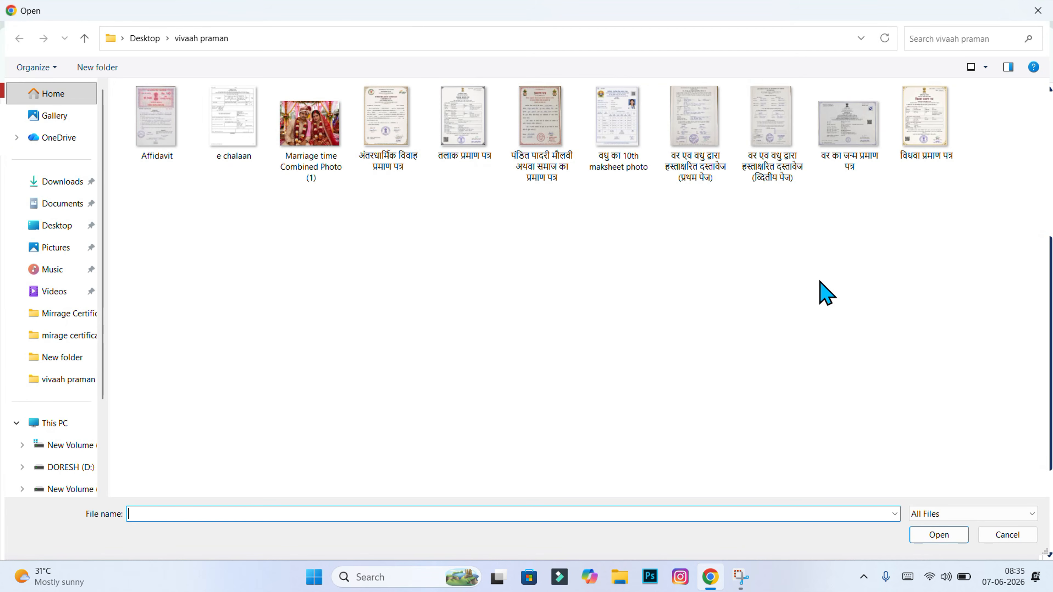
pyautogui.click(765, 187)
pyautogui.doubleClick(765, 186)
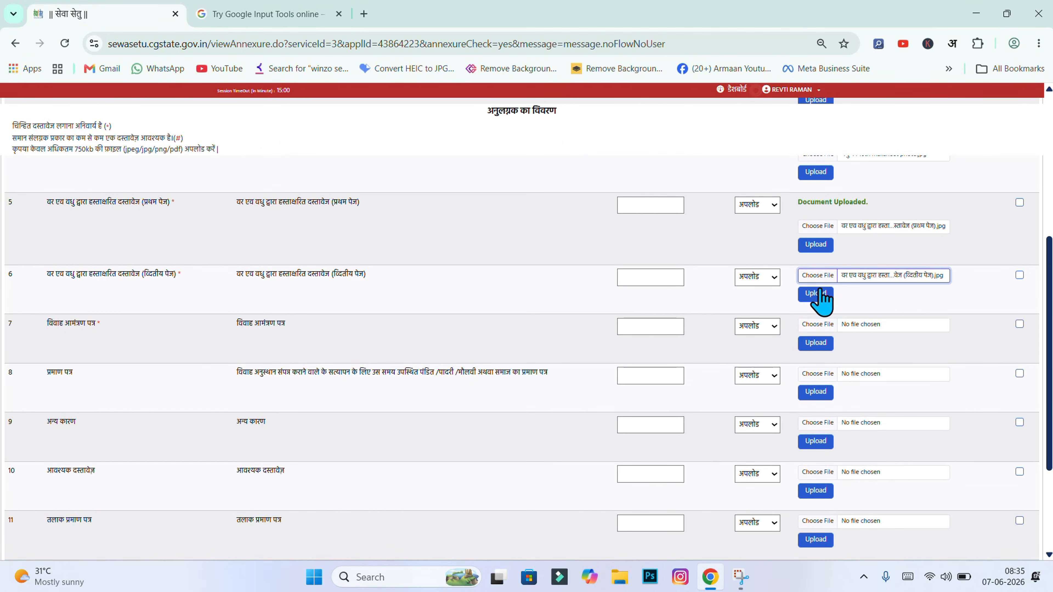
pyautogui.click(816, 293)
pyautogui.press('Return')
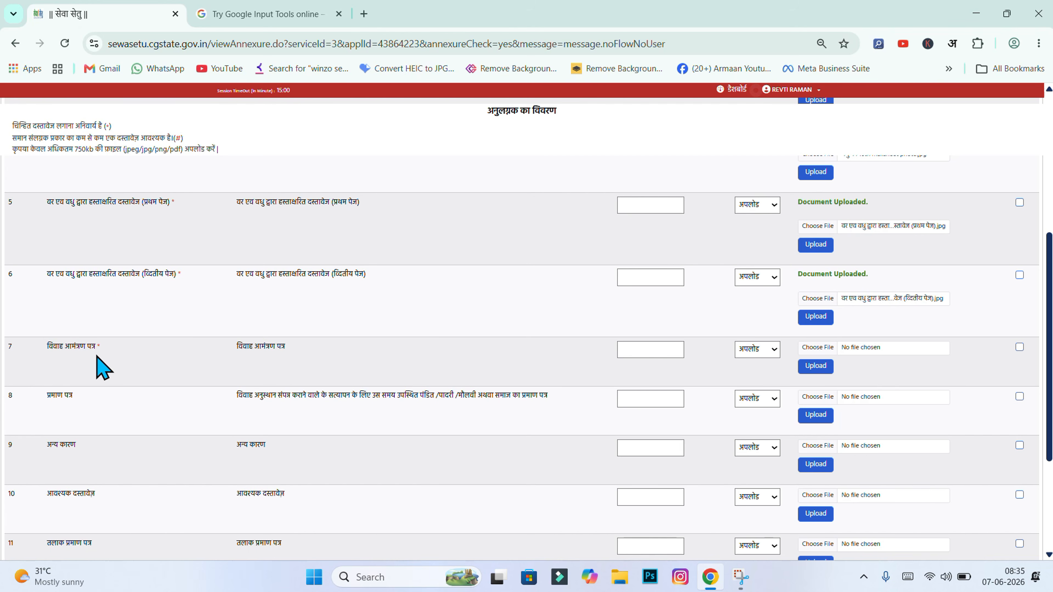
# Upload the wedding invitation card image to row 7
pyautogui.click(821, 348)
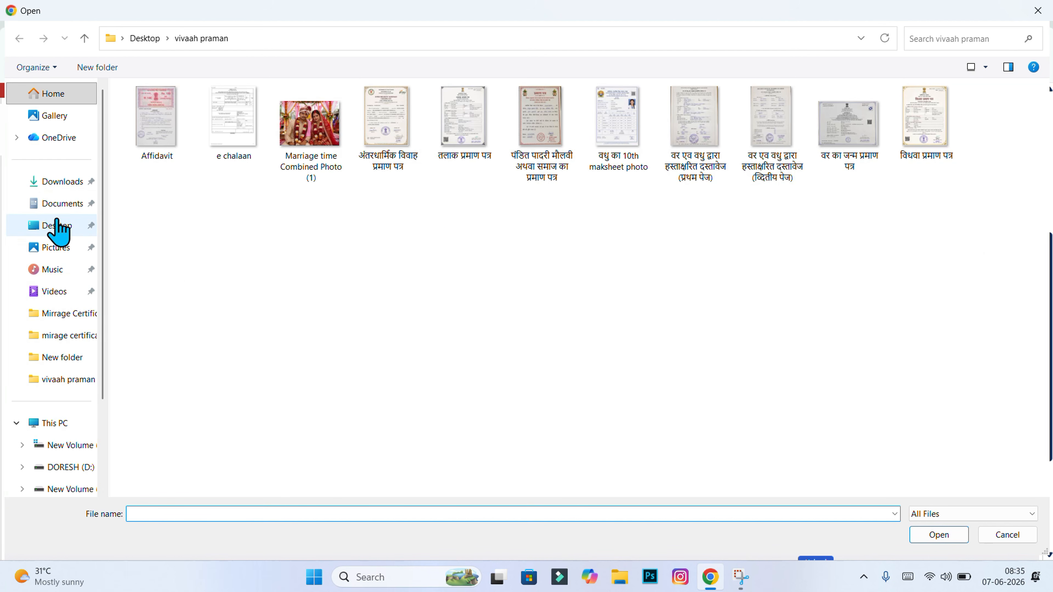
pyautogui.click(501, 400)
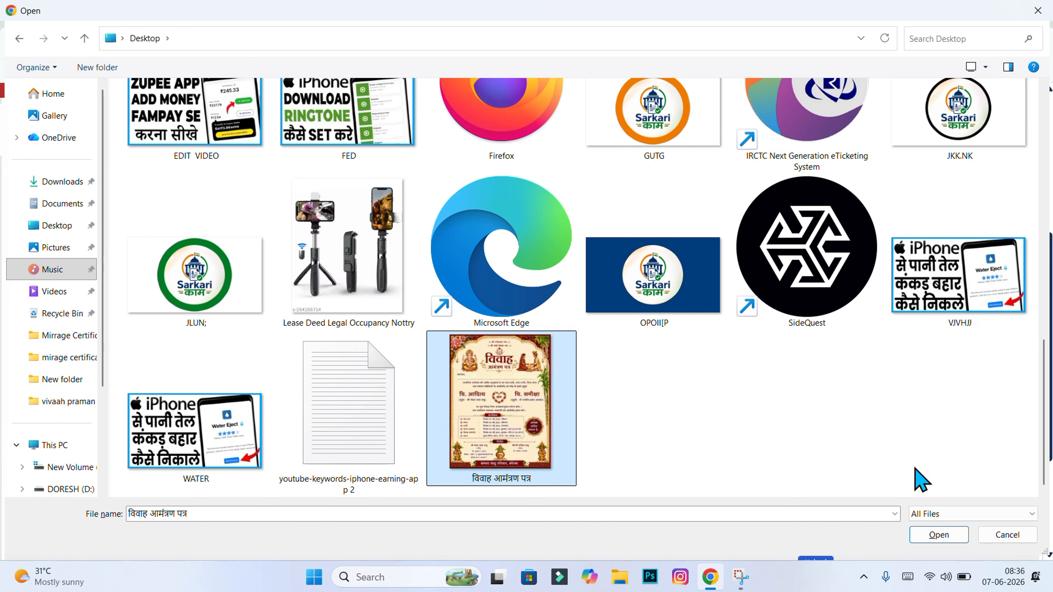
pyautogui.click(945, 539)
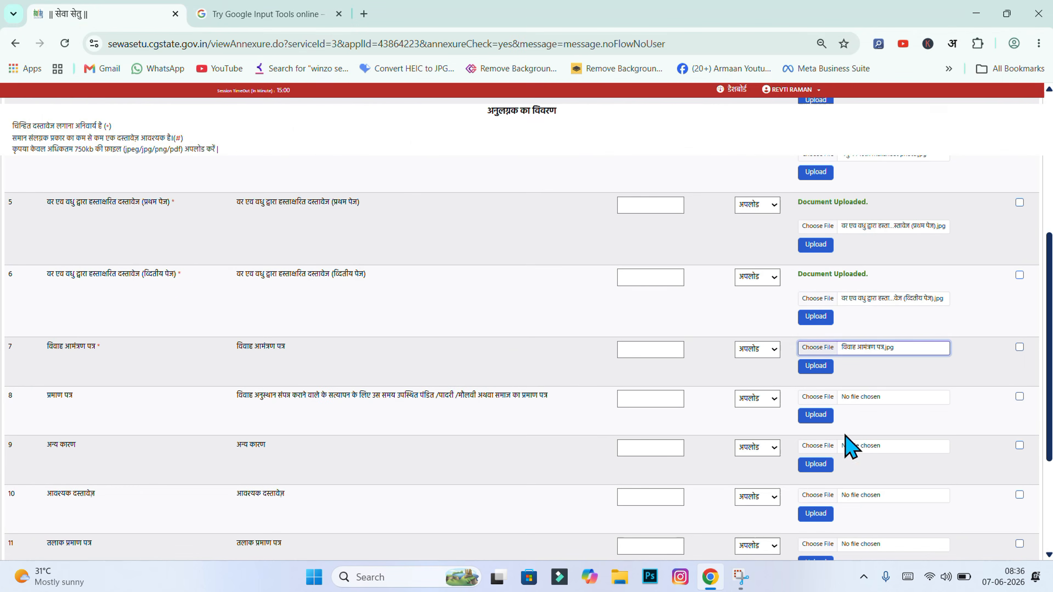
pyautogui.click(815, 368)
pyautogui.click(594, 130)
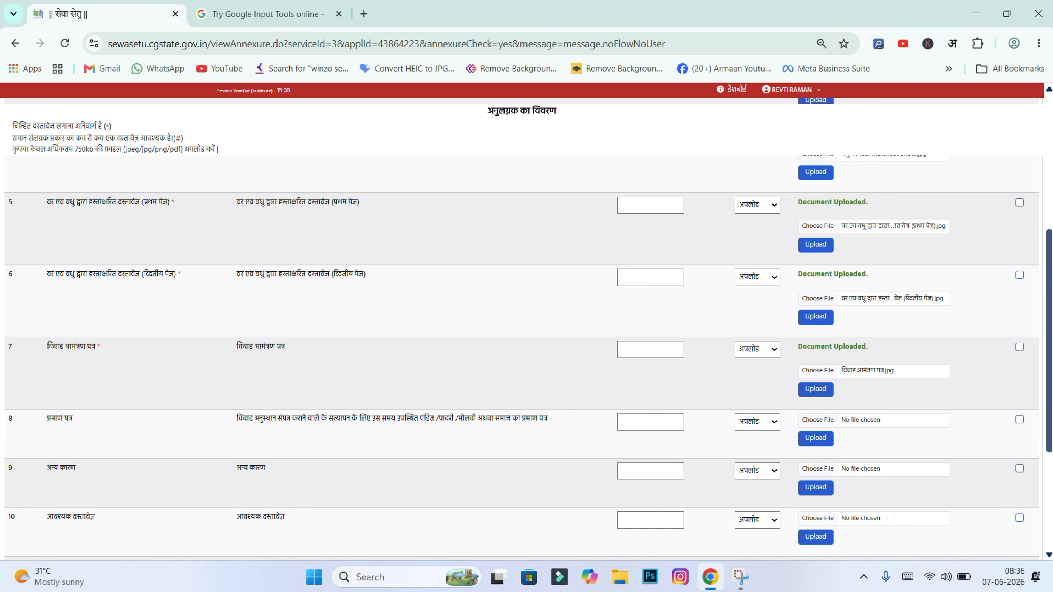
pyautogui.scroll(-4, 526, 327)
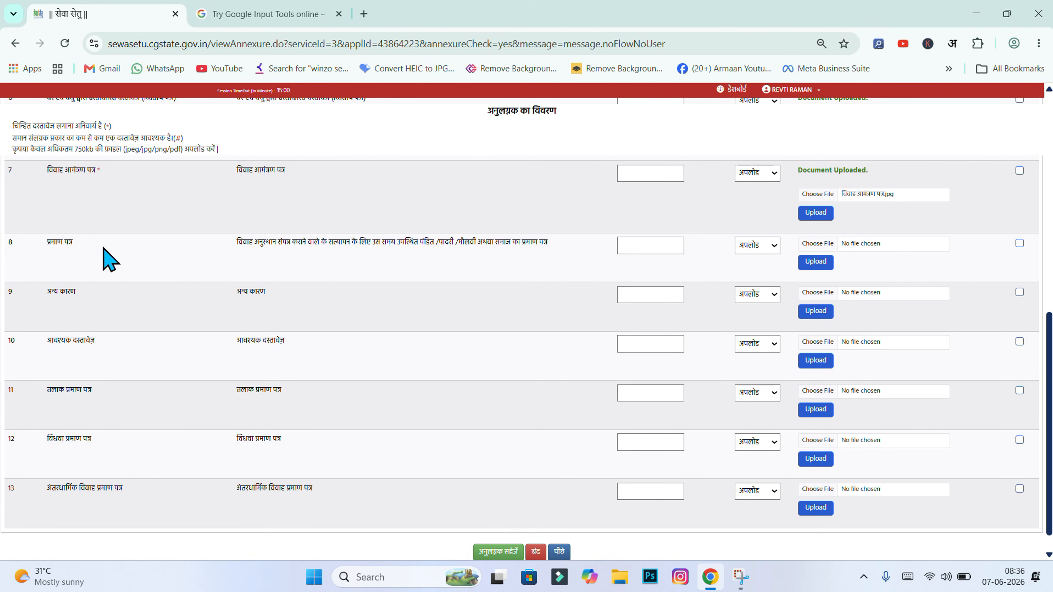
pyautogui.moveTo(42, 243); pyautogui.dragTo(85, 240)
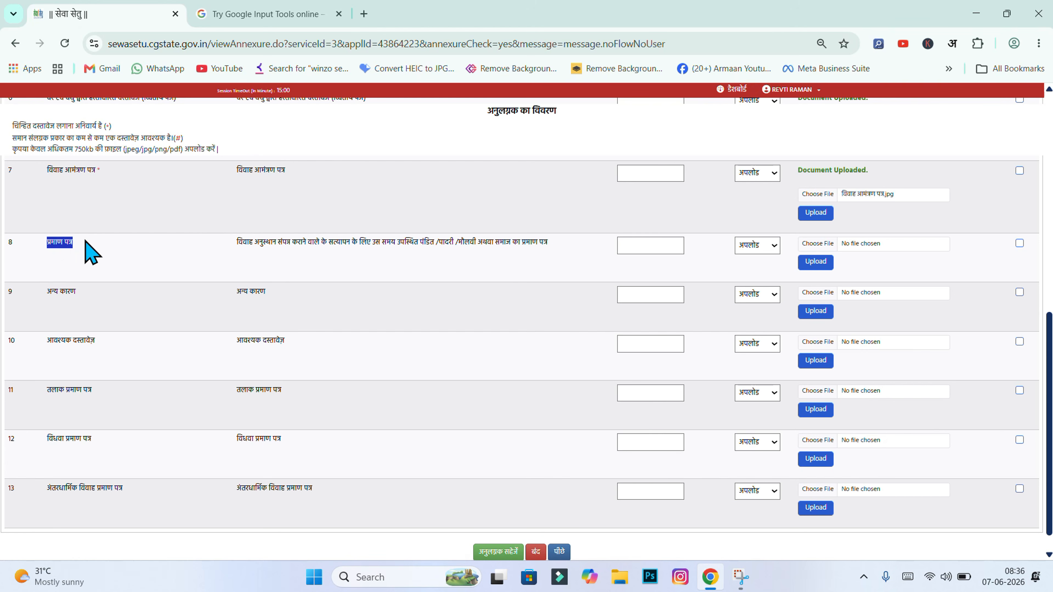
pyautogui.click(260, 245)
pyautogui.moveTo(243, 243); pyautogui.dragTo(435, 244)
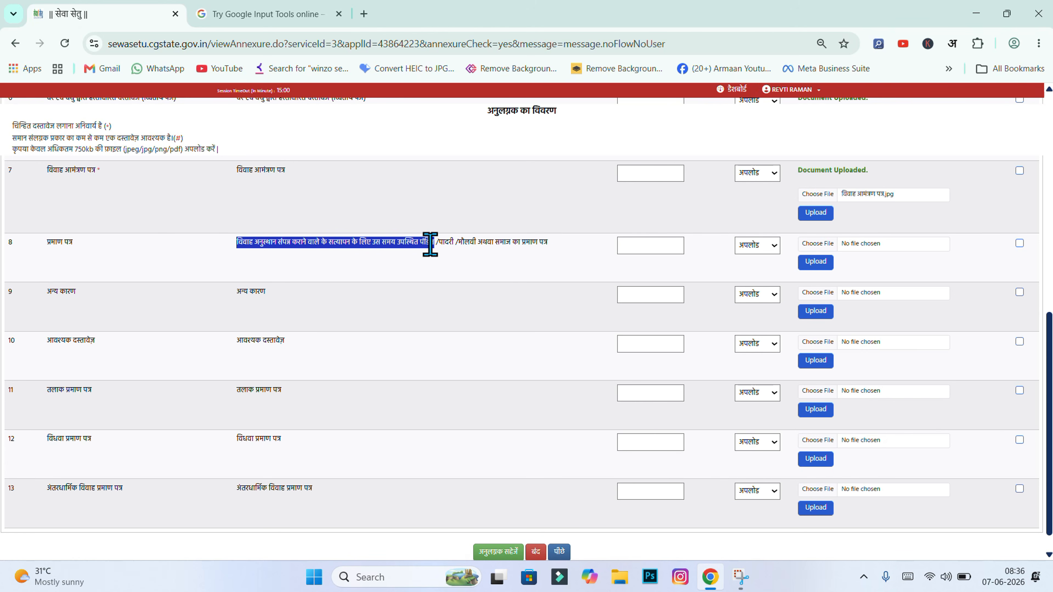
pyautogui.click(397, 249)
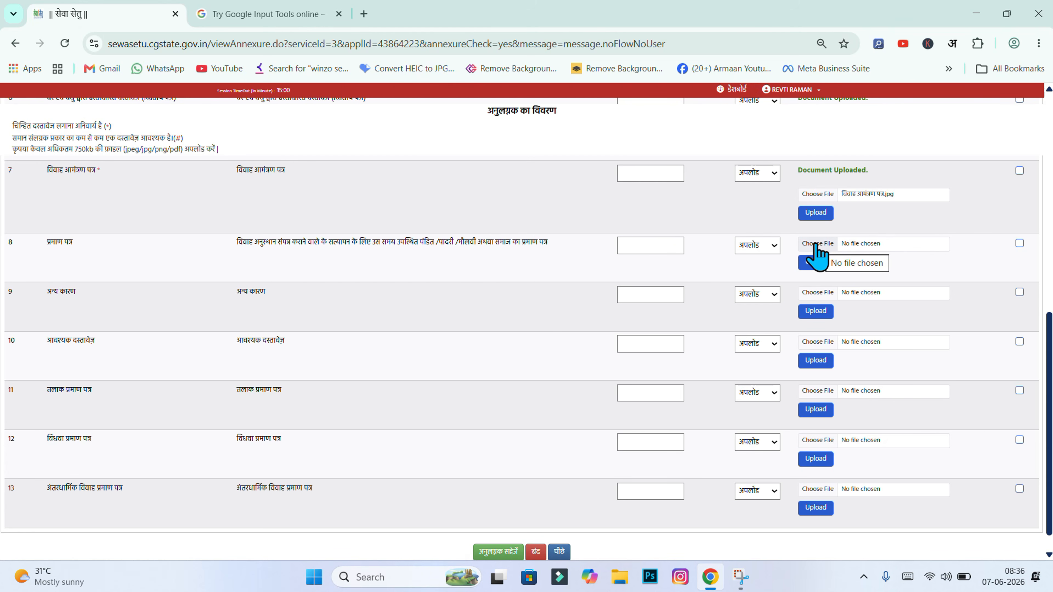
# Re-upload row 7's invitation card document and confirm
pyautogui.scroll(10, 816, 254)
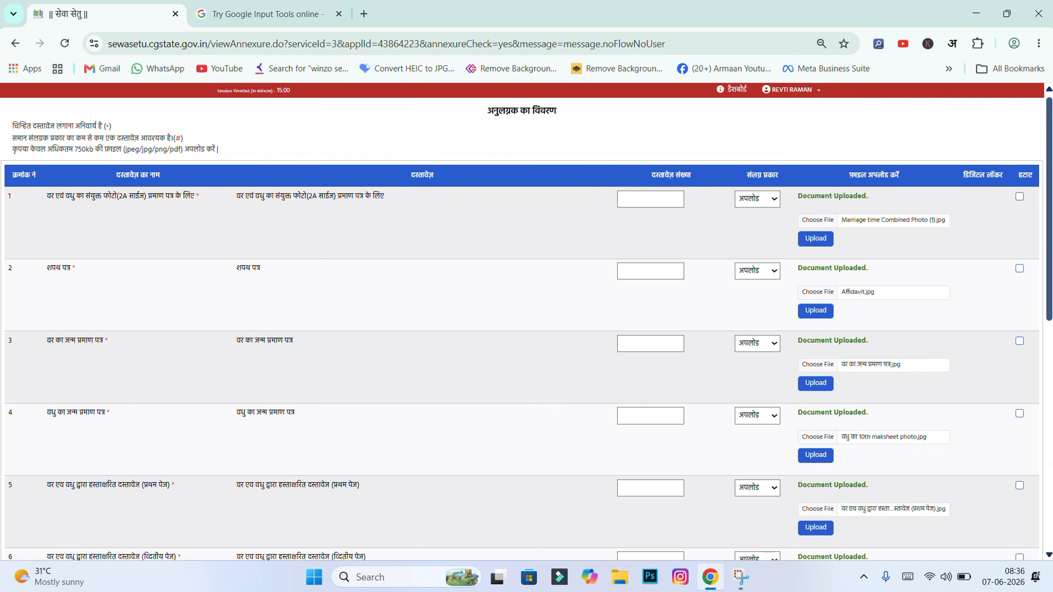
pyautogui.scroll(-3, 527, 329)
pyautogui.scroll(-7, 527, 329)
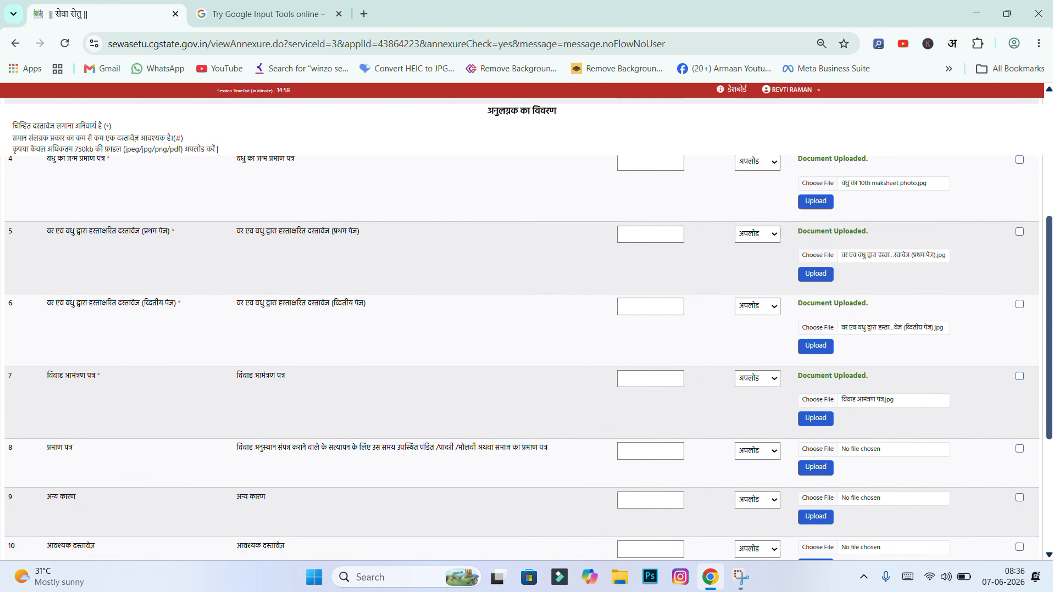
pyautogui.scroll(1, 999, 381)
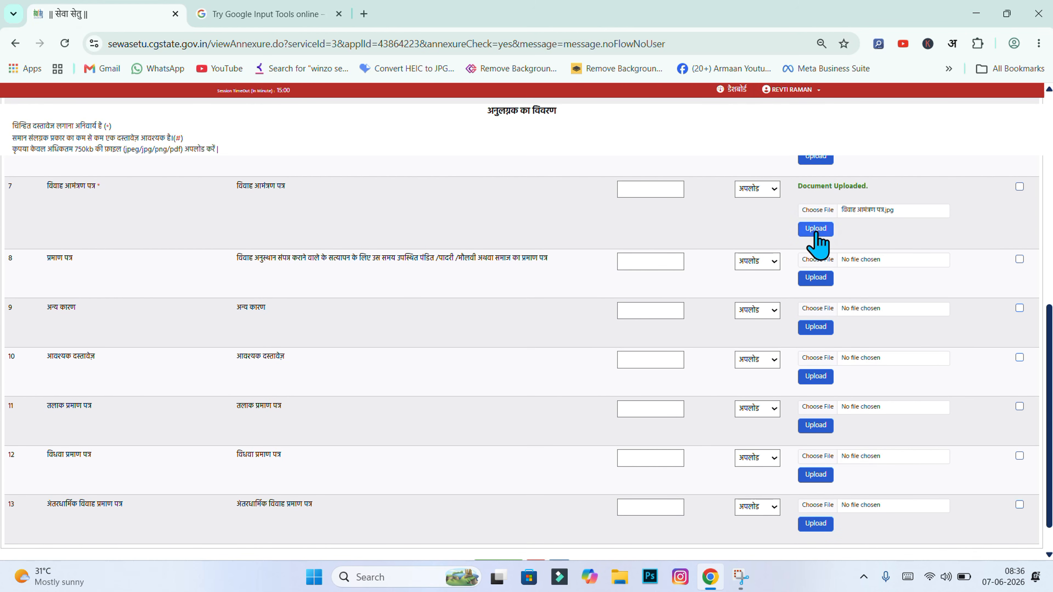
pyautogui.click(816, 229)
pyautogui.click(605, 133)
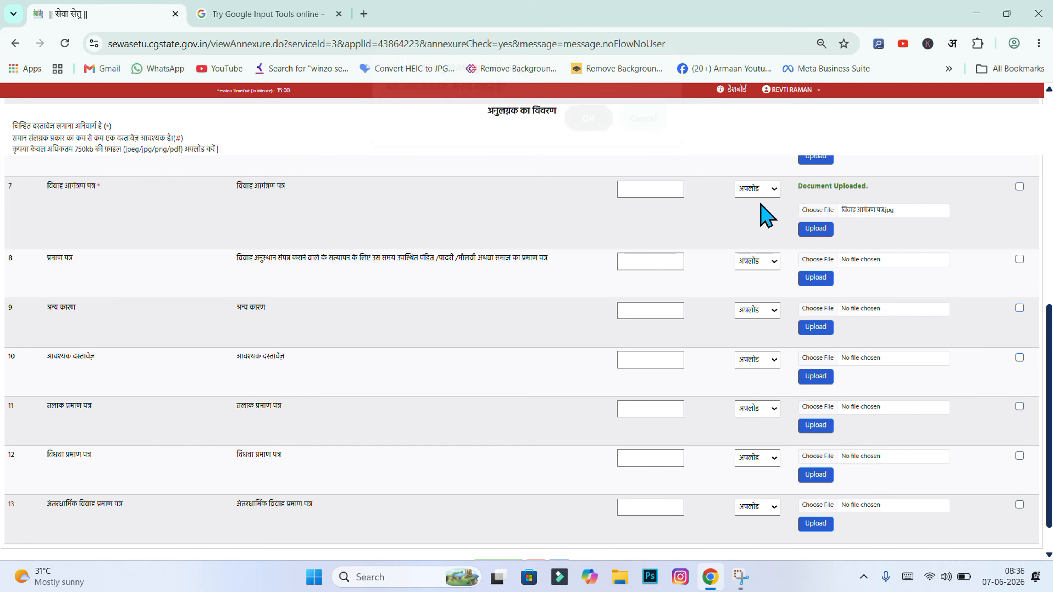
# Upload the pandit/padri/maulvi certificate to annexure row 8
pyautogui.click(817, 266)
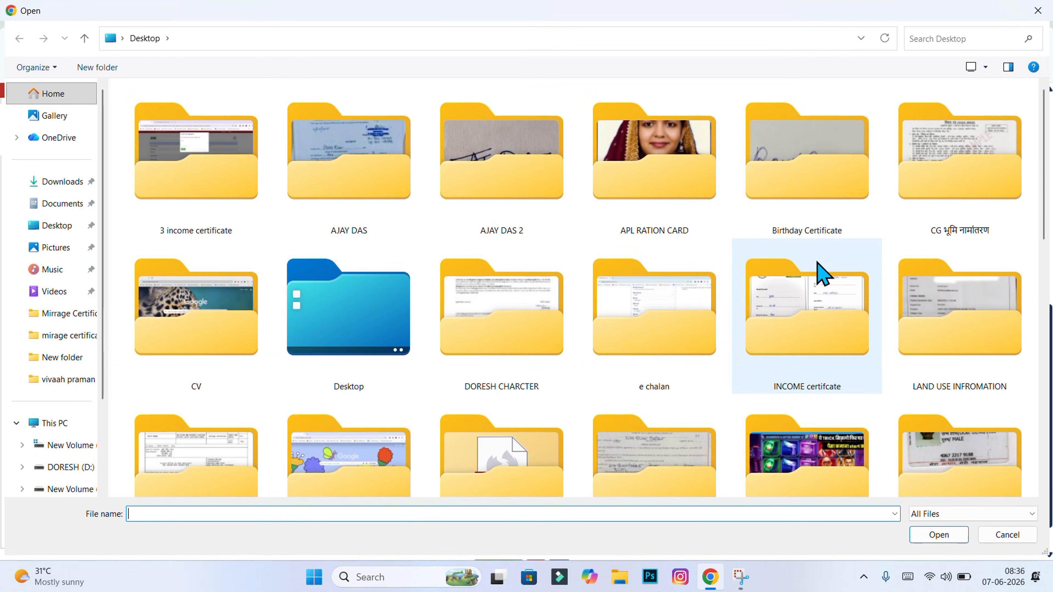
pyautogui.click(576, 160)
pyautogui.click(941, 536)
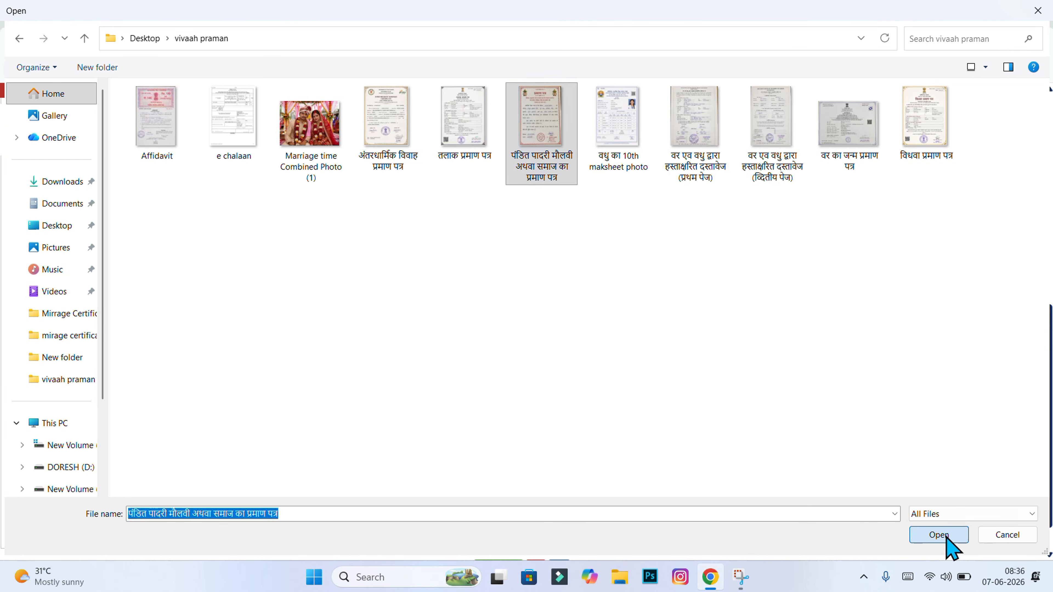
pyautogui.click(813, 277)
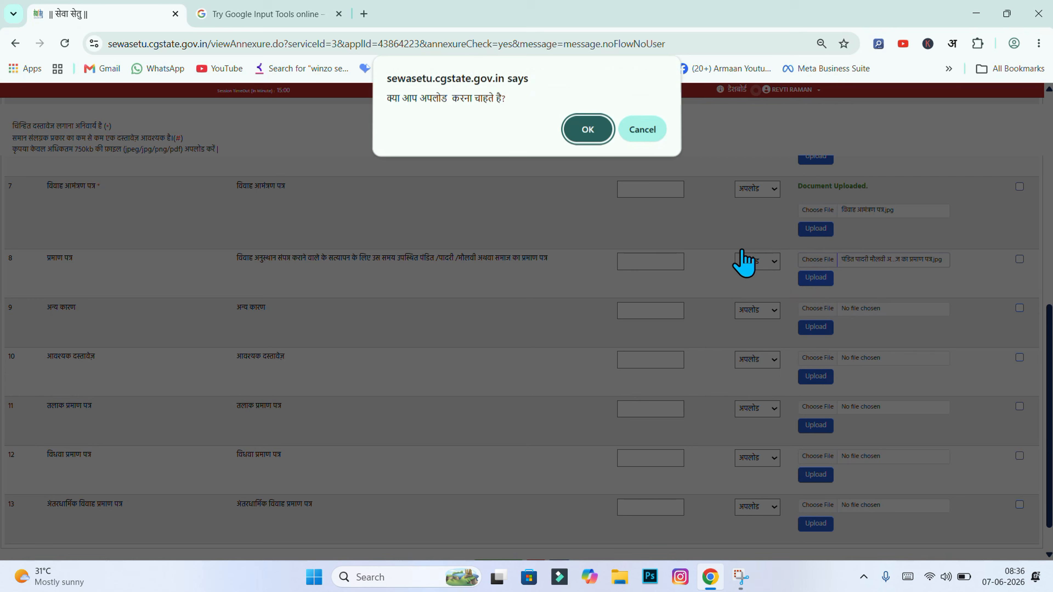
pyautogui.click(597, 134)
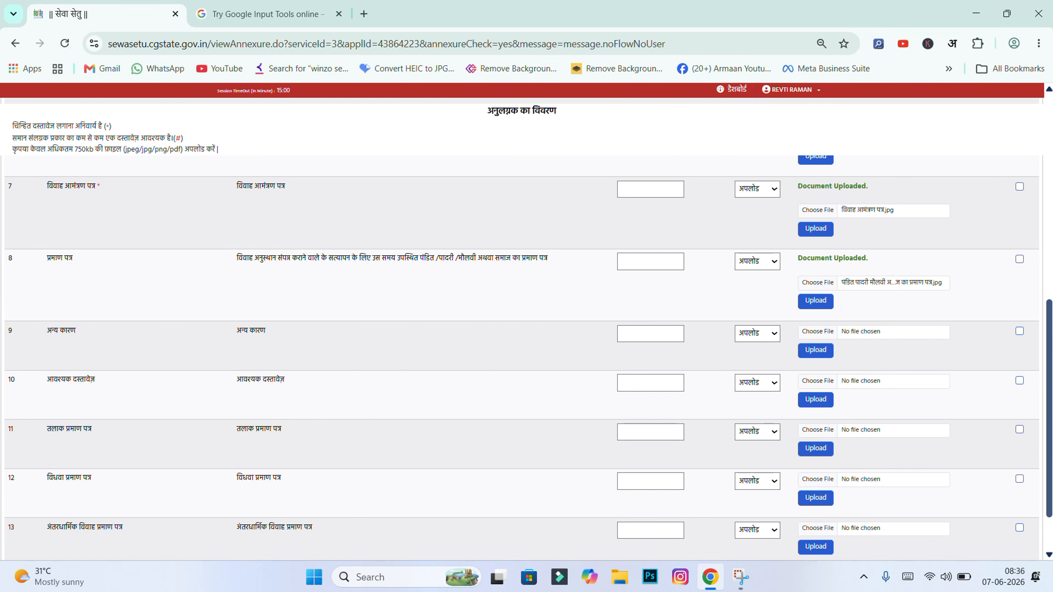
pyautogui.scroll(-2, 523, 357)
# Check the annexure table and the 750kb file-size note, then save with 'अनुलग्नक सहेजें'
pyautogui.scroll(9, 523, 357)
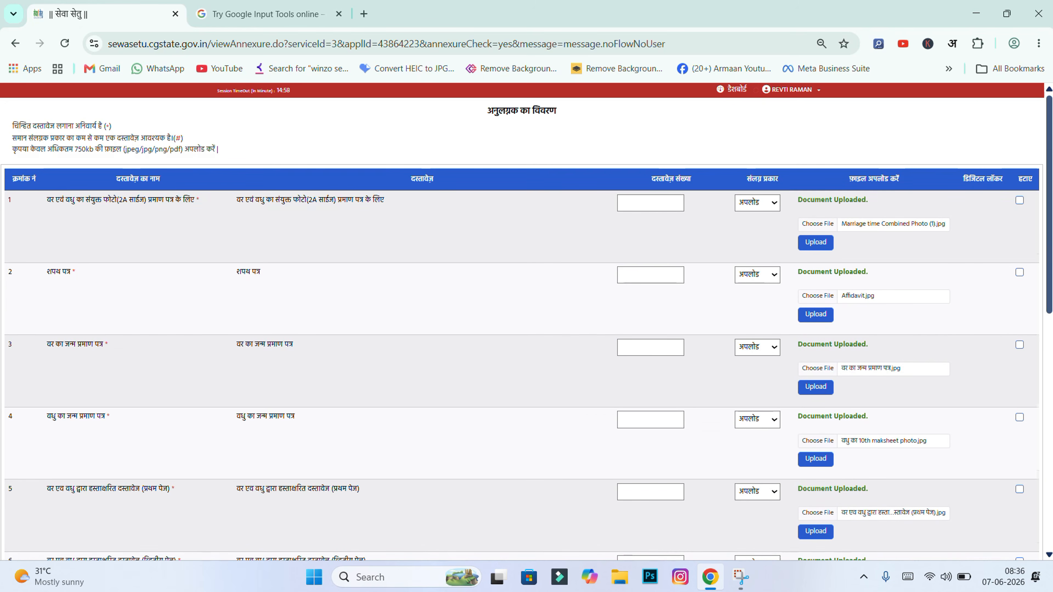
pyautogui.scroll(-1, 527, 328)
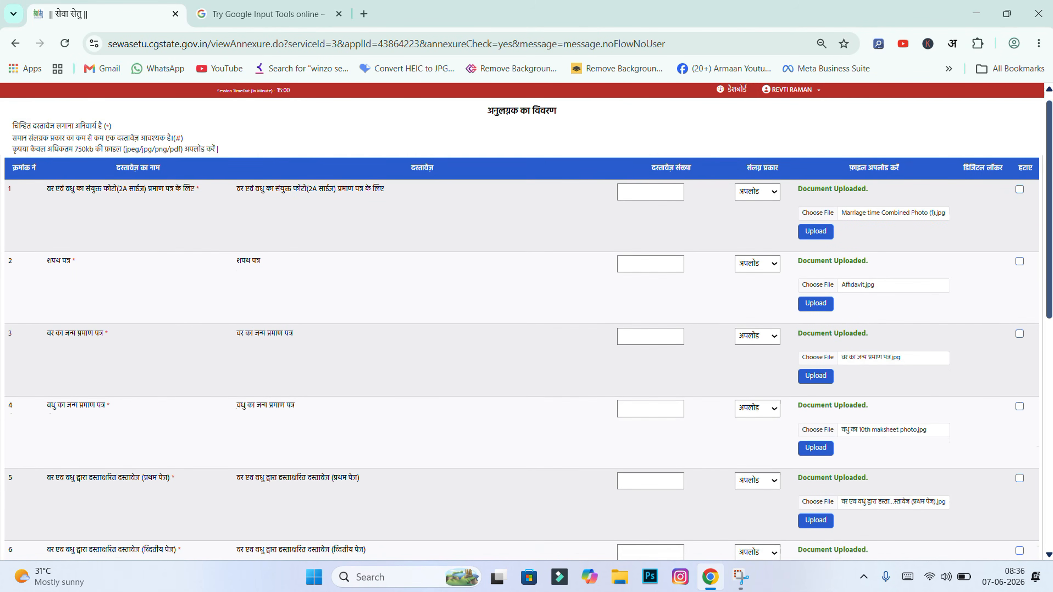
pyautogui.scroll(-8, 522, 357)
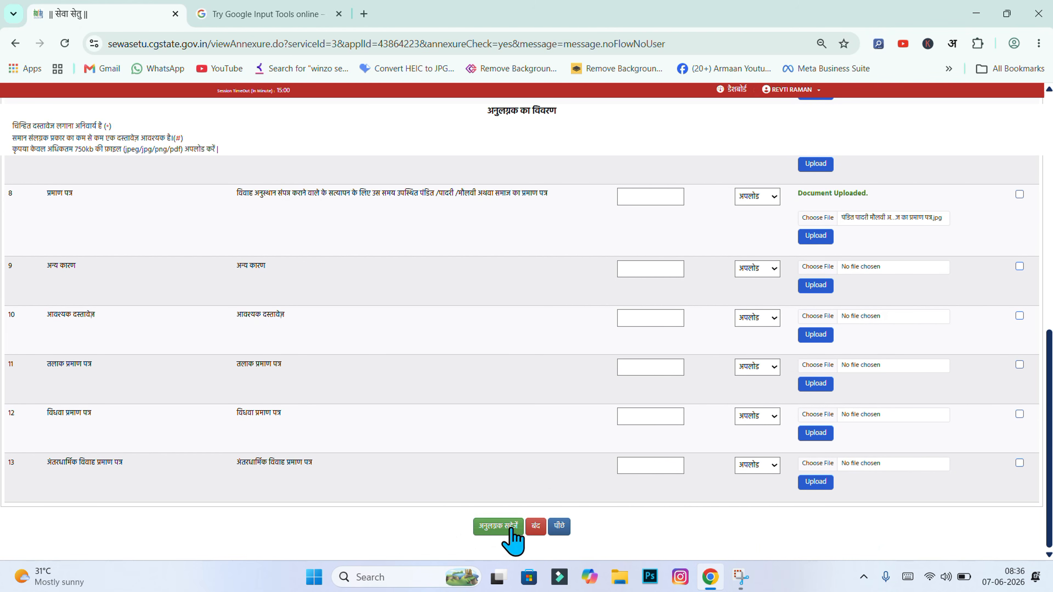
pyautogui.moveTo(1049, 419); pyautogui.dragTo(1049, 166)
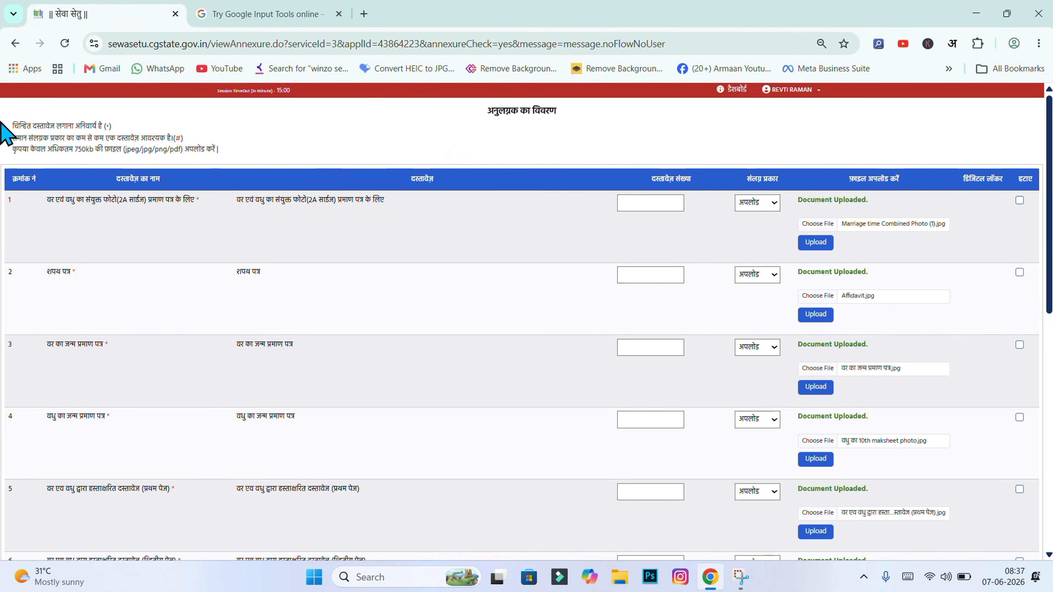
pyautogui.moveTo(13, 150); pyautogui.dragTo(256, 164)
pyautogui.click(334, 124)
pyautogui.scroll(-5, 522, 332)
pyautogui.scroll(-2, 527, 328)
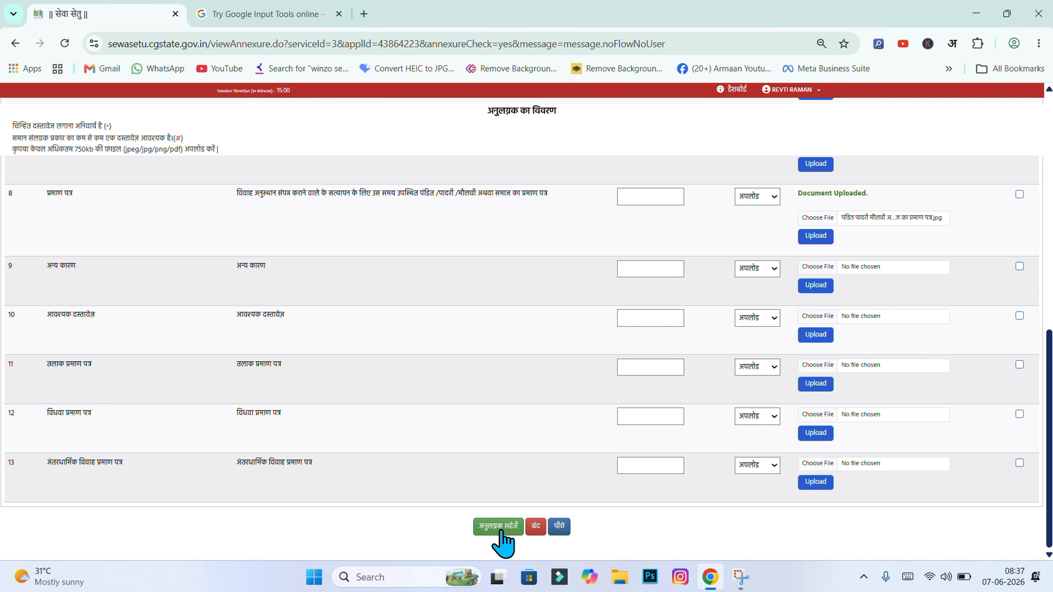
pyautogui.click(504, 526)
# Confirm saving, tick the applicant declaration and submit the application with जमा करें
pyautogui.click(587, 131)
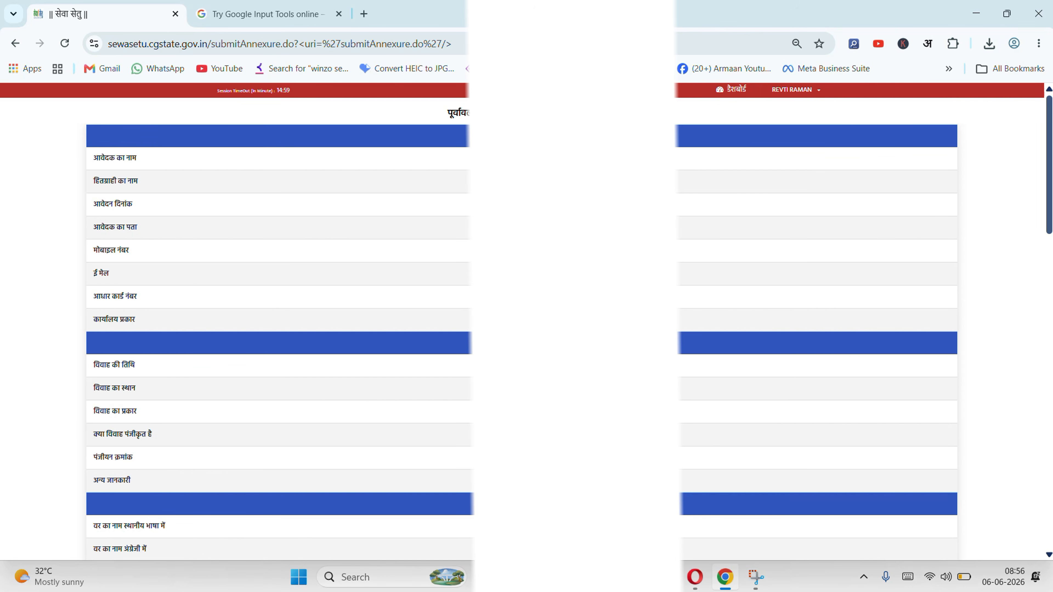
pyautogui.scroll(-20, 920, 530)
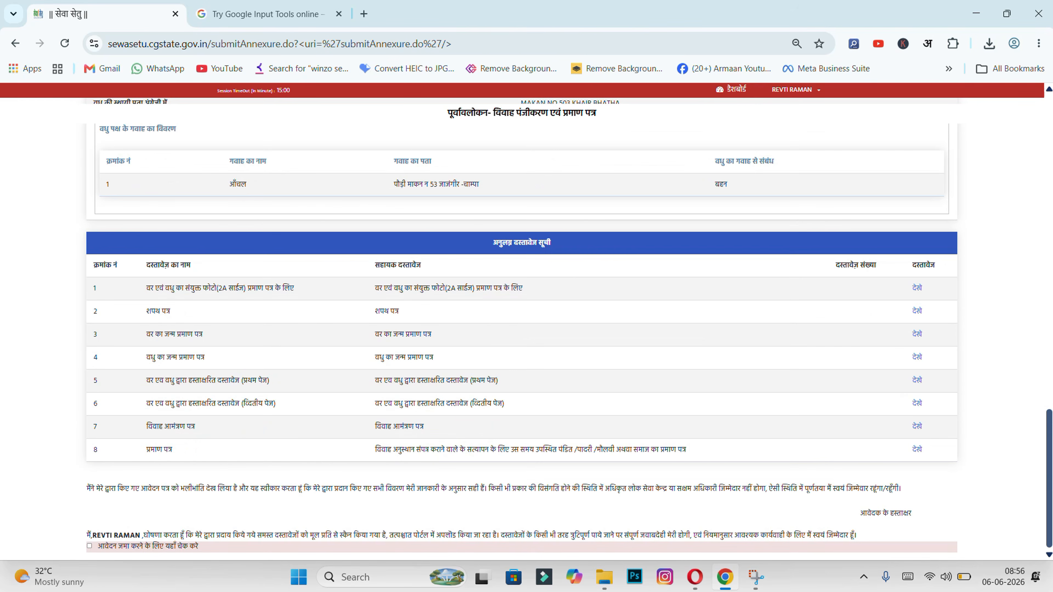
pyautogui.click(90, 546)
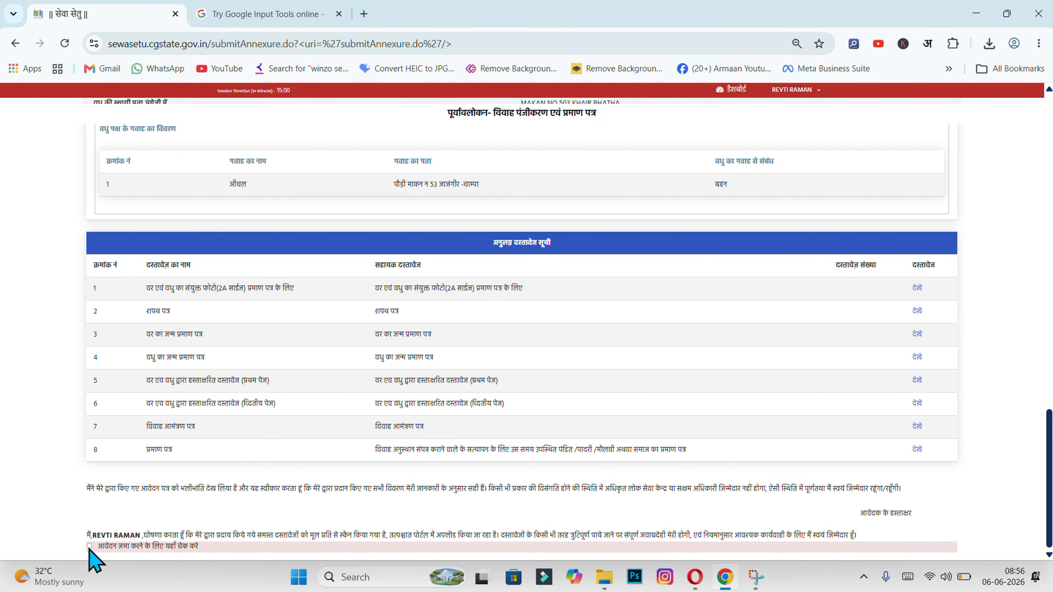
pyautogui.moveTo(1049, 469); pyautogui.dragTo(1049, 479)
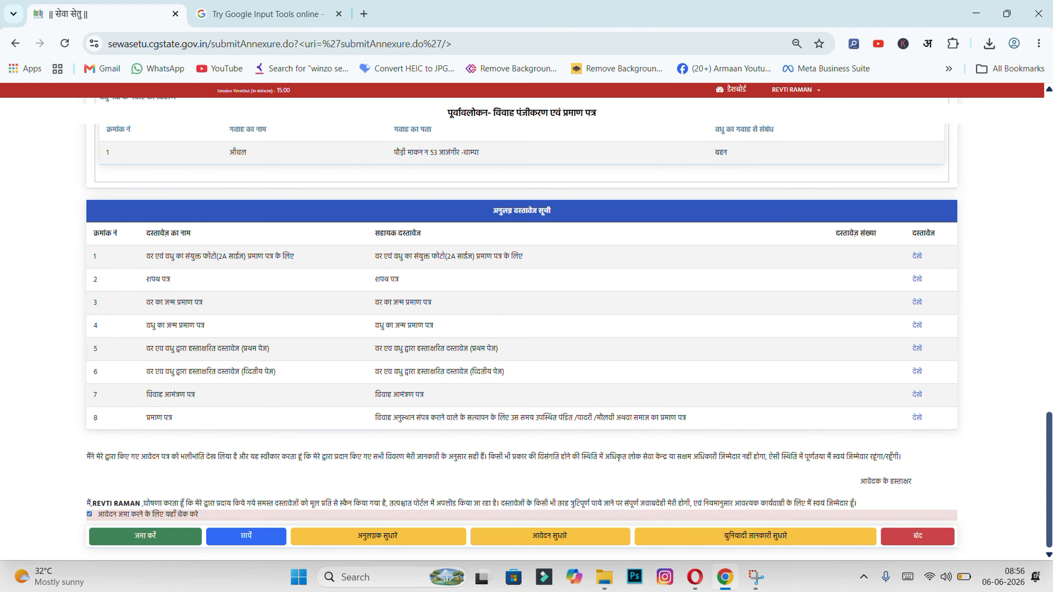
pyautogui.click(168, 541)
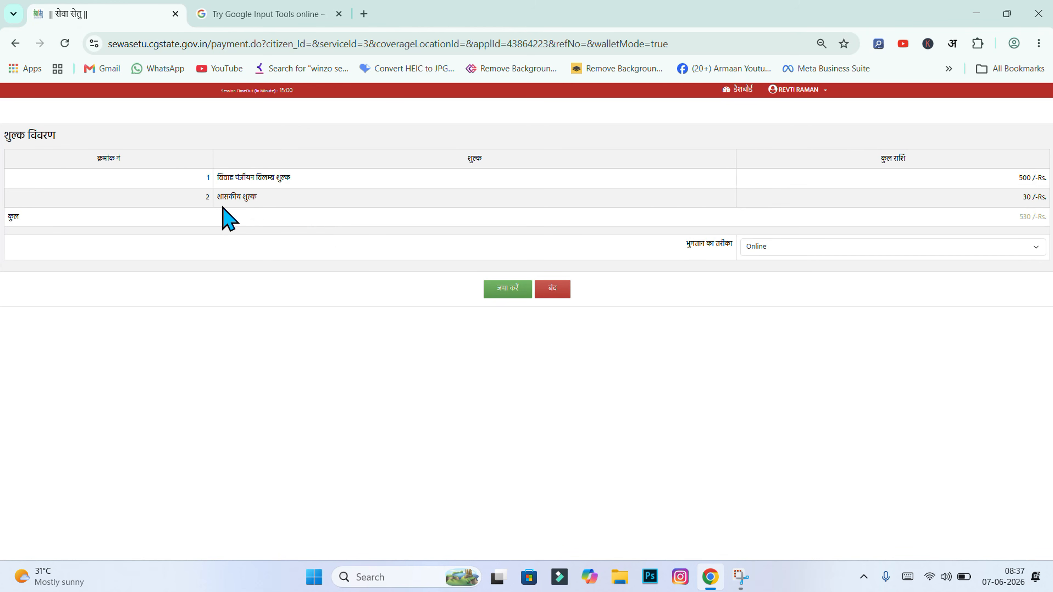
# Submit the ₹530 fee for online payment and confirm the browser prompt
pyautogui.doubleClick(1026, 197)
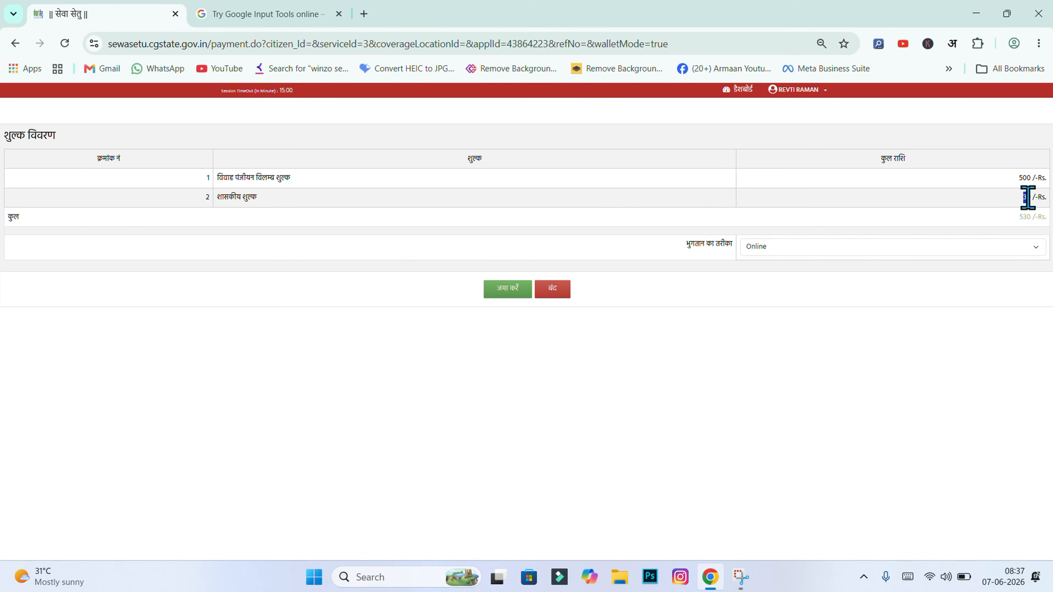
pyautogui.click(1029, 198)
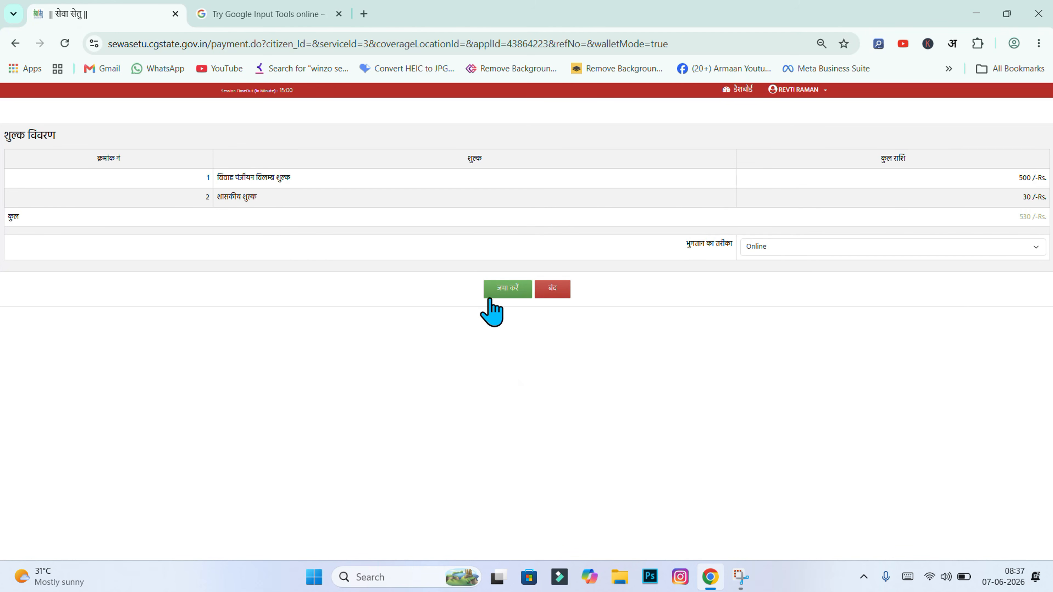
pyautogui.click(514, 291)
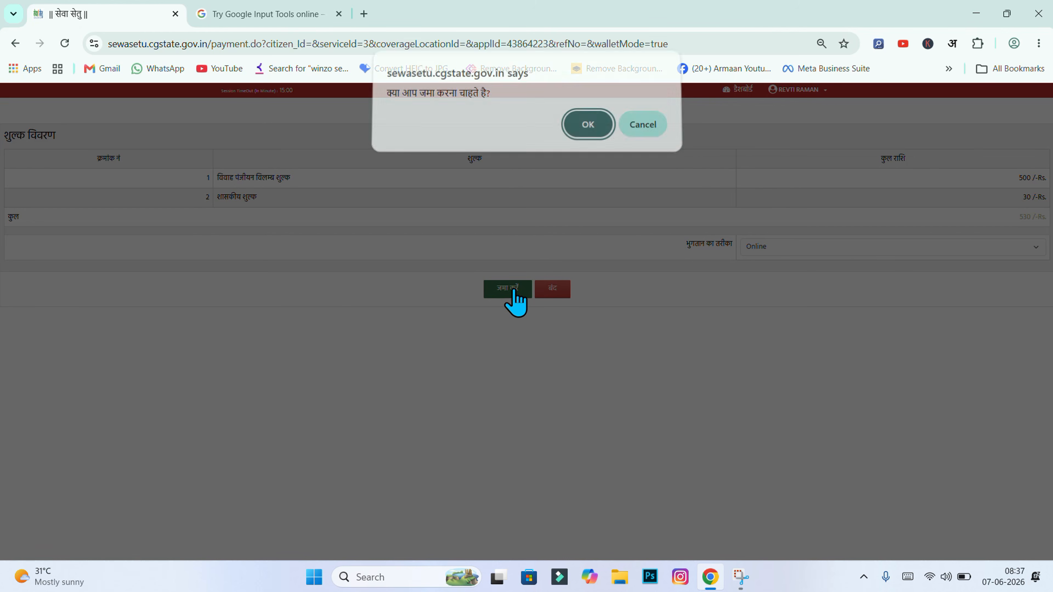
pyautogui.click(597, 129)
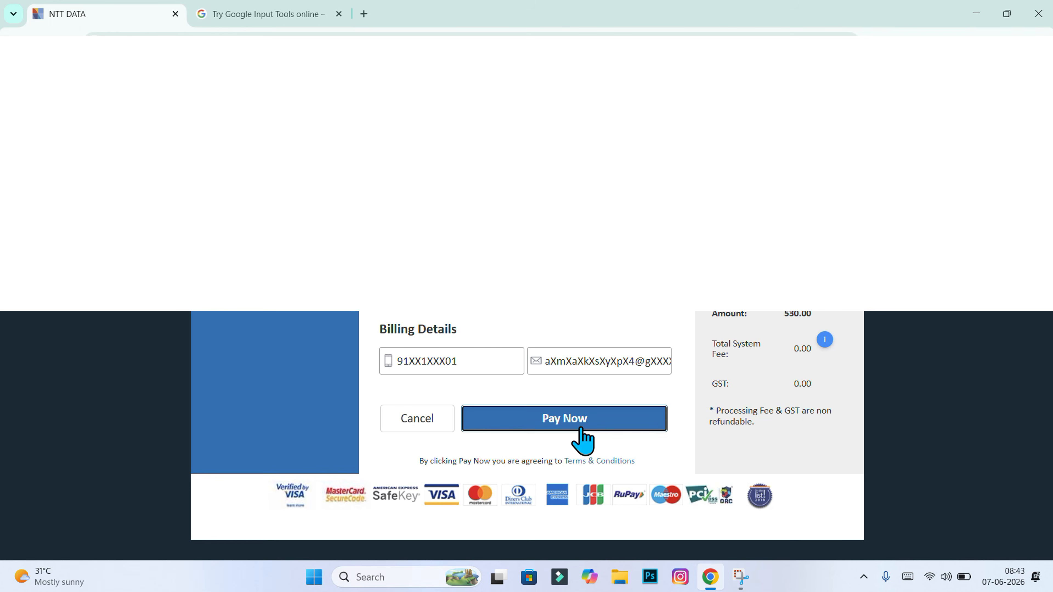
# Pay the 530 Rs marriage registration fee on the NTT DATA gateway and return to the acknowledgement
pyautogui.click(581, 440)
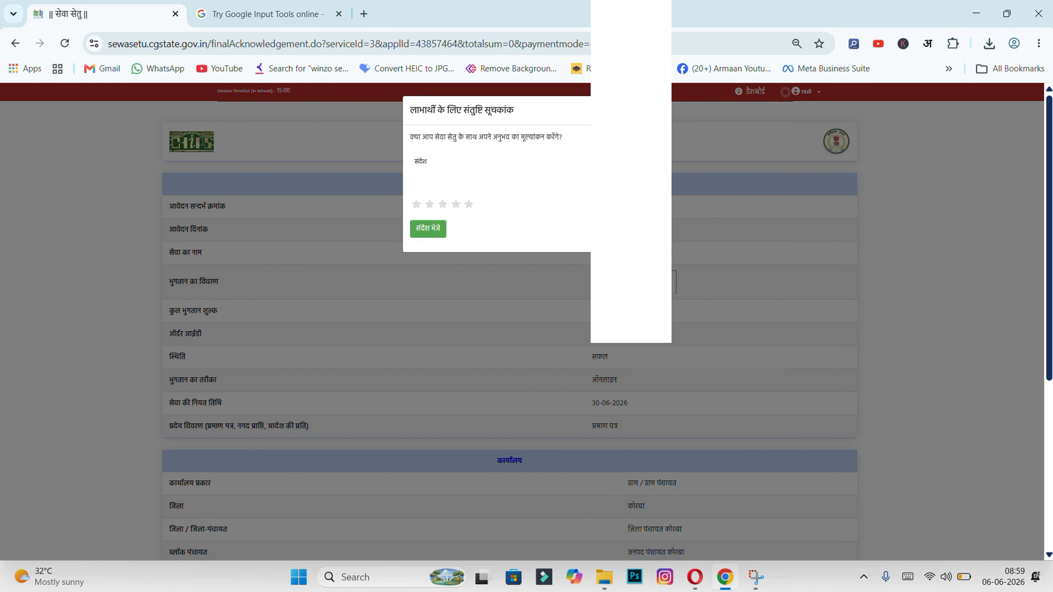
# Dismiss the satisfaction feedback prompt, review the service name and application summary, then close with 'बंद'
pyautogui.click(631, 110)
pyautogui.tripleClick(545, 264)
pyautogui.click(638, 261)
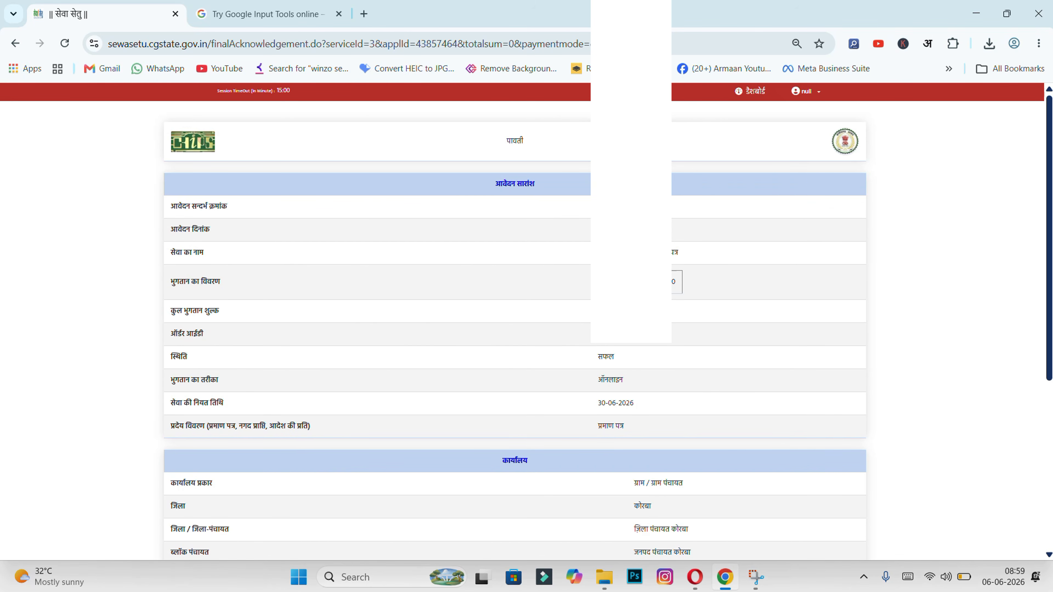
pyautogui.doubleClick(678, 257)
pyautogui.moveTo(234, 210); pyautogui.dragTo(169, 204)
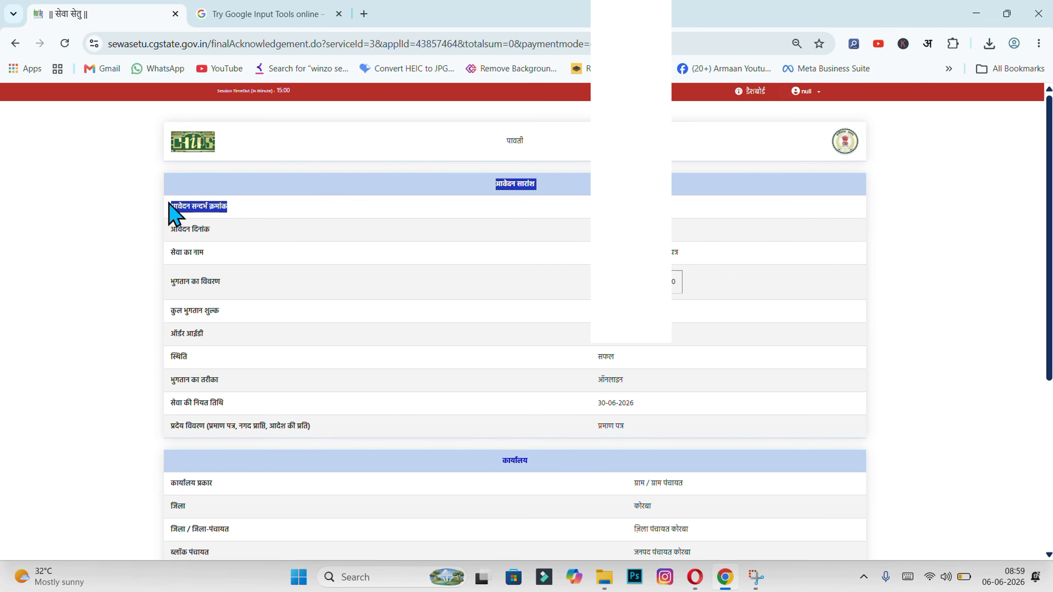
pyautogui.click(292, 206)
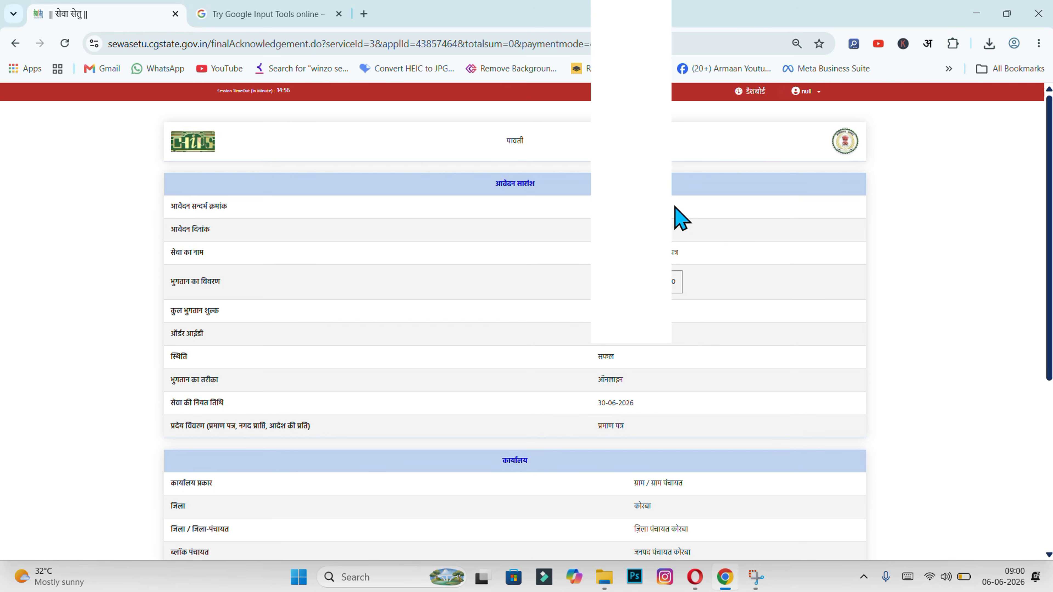
pyautogui.scroll(-6, 683, 217)
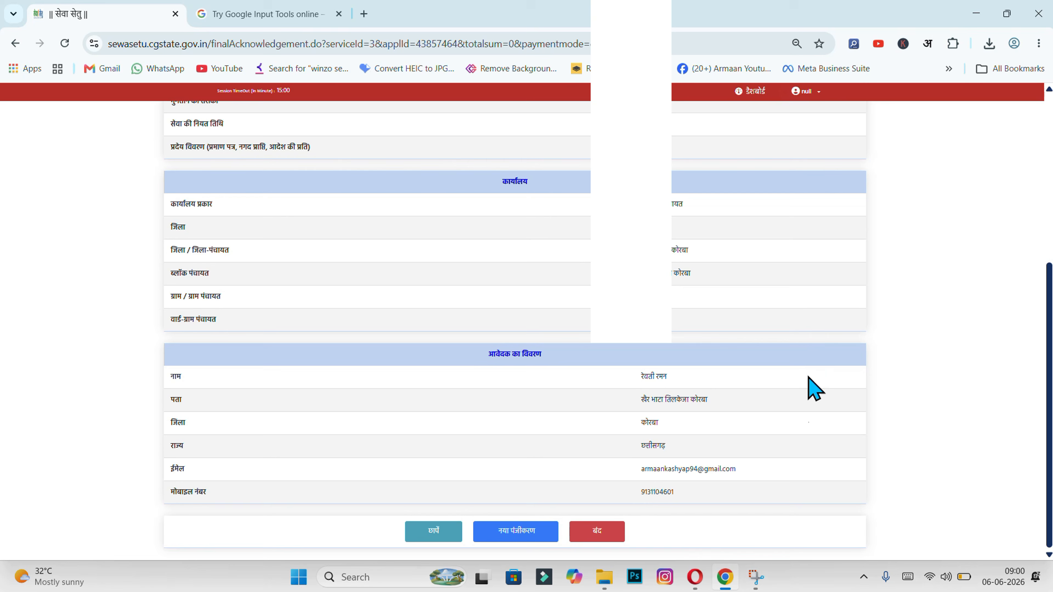
pyautogui.click(597, 532)
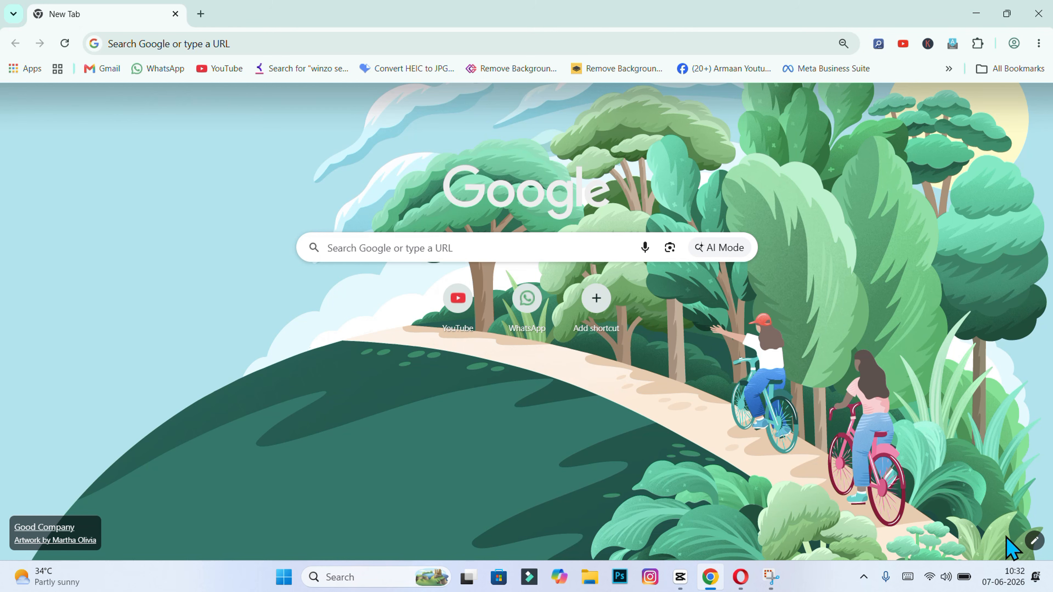
# Search Google again for 'sewa setu cg' and open the '|| सेवा सेतु ||' portal home page
pyautogui.click(553, 248)
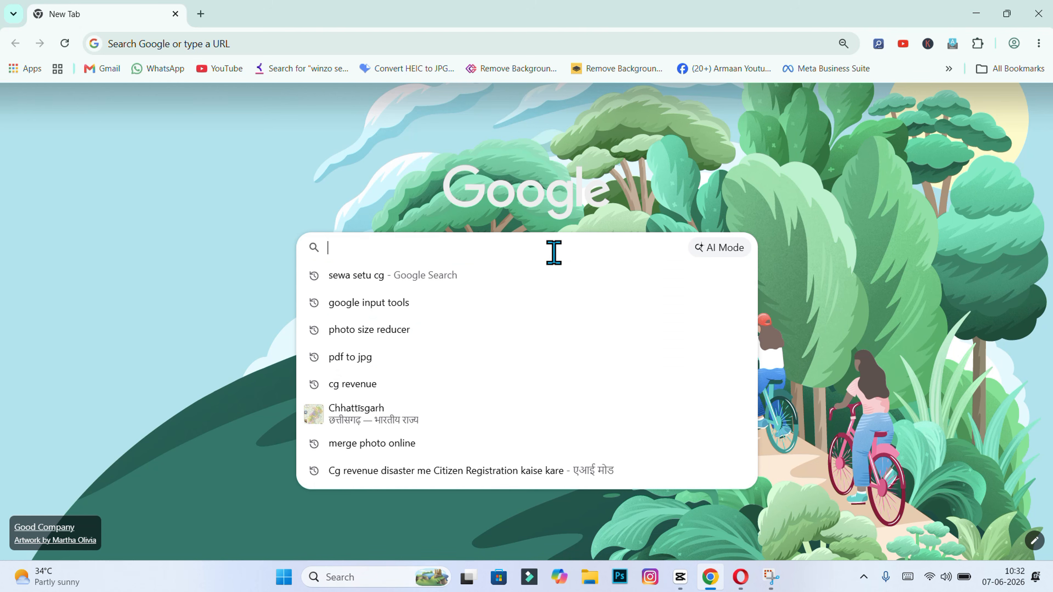
pyautogui.click(485, 276)
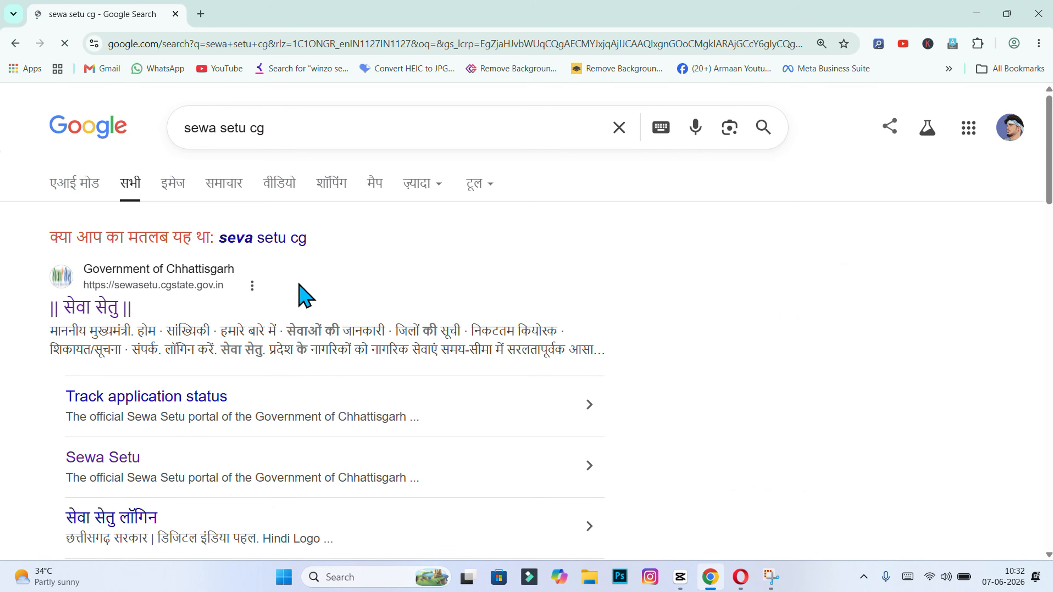
pyautogui.click(123, 307)
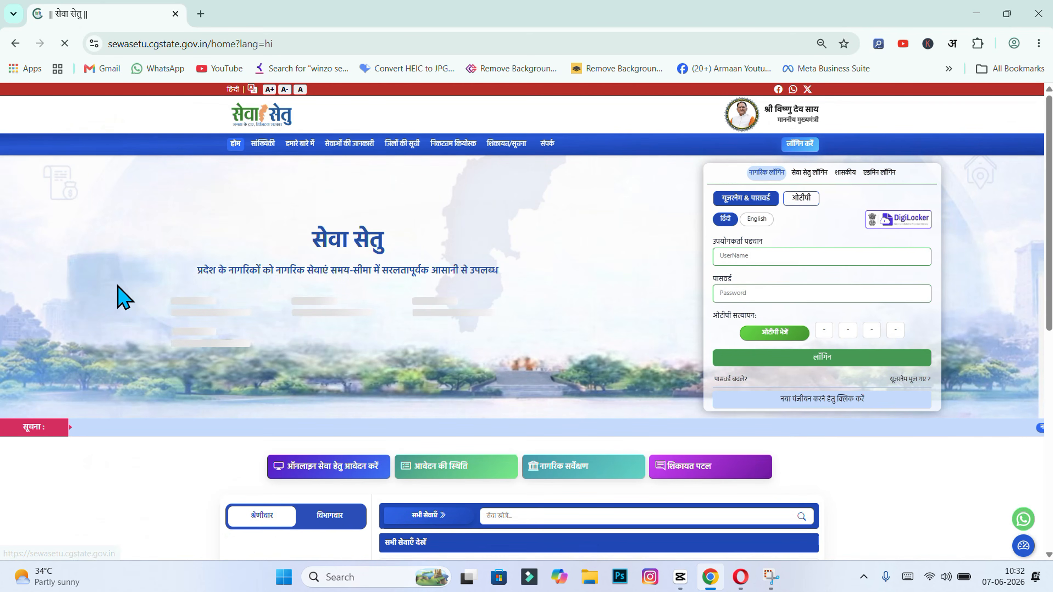
pyautogui.scroll(-3, 117, 287)
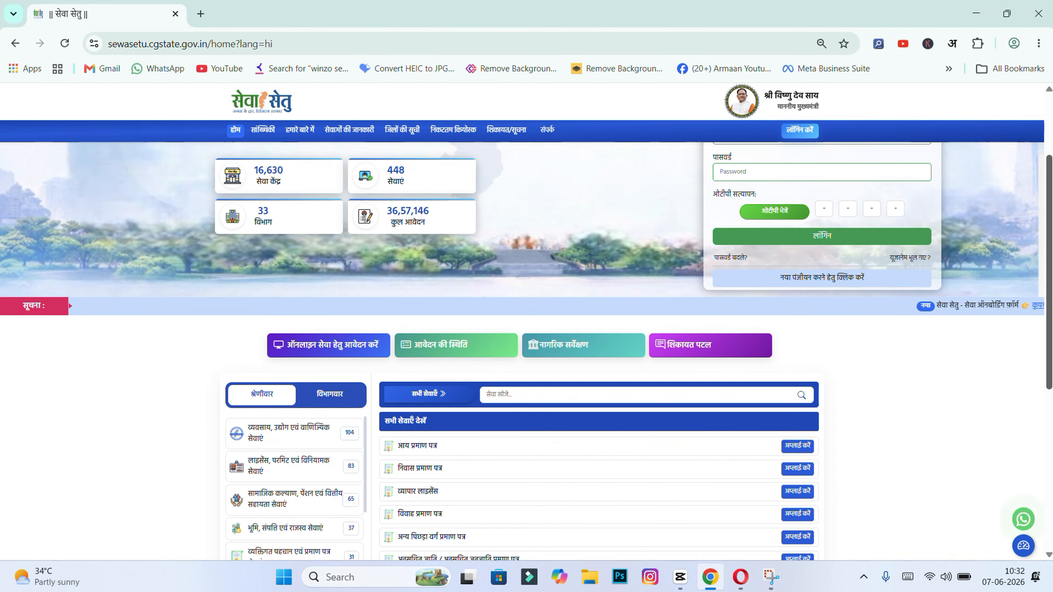
pyautogui.scroll(-2, 527, 351)
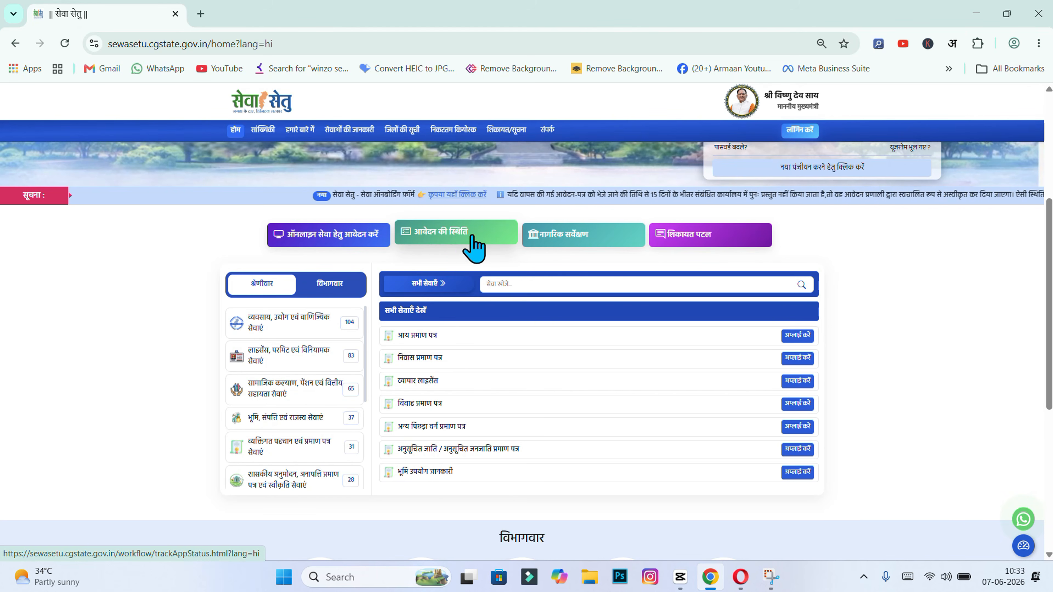
# Track the marriage application under 'आवेदन की स्थिति' using its reference number and the captcha code
pyautogui.click(473, 241)
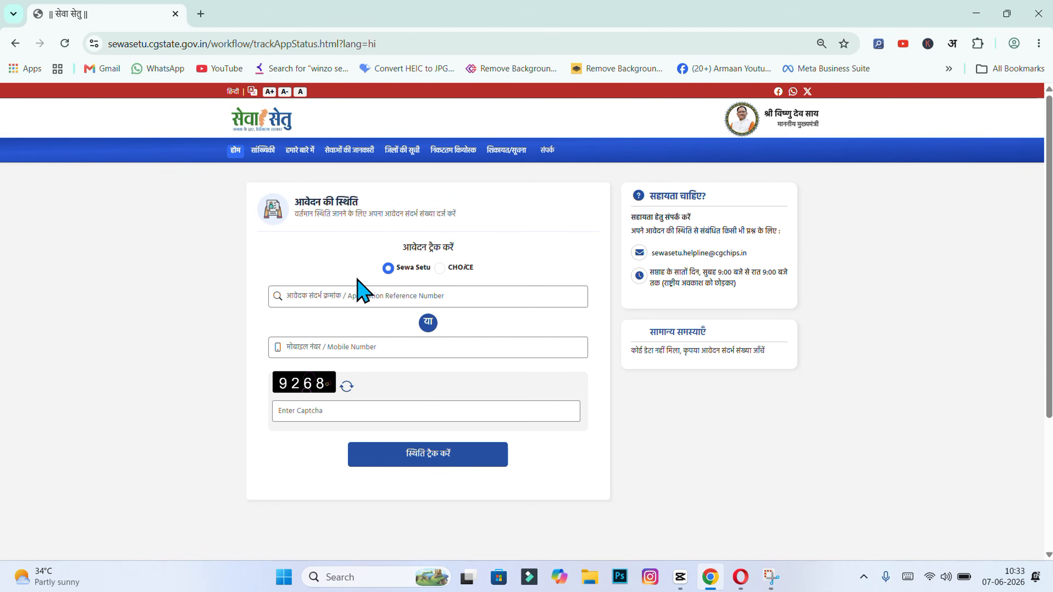
pyautogui.click(348, 288)
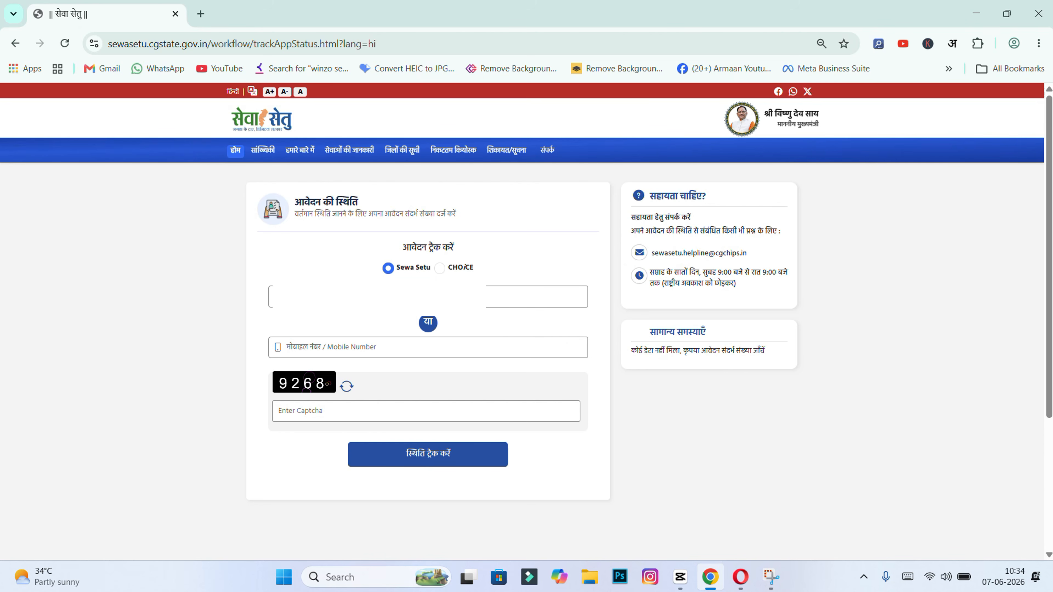
pyautogui.click(303, 410)
pyautogui.write('9268')
pyautogui.click(398, 459)
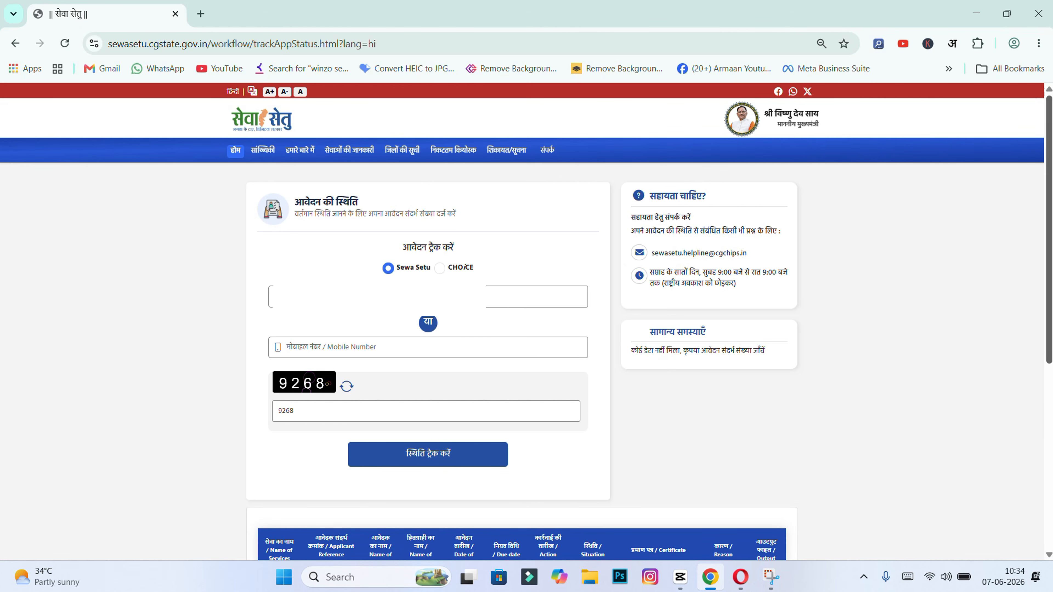
pyautogui.scroll(-5, 323, 365)
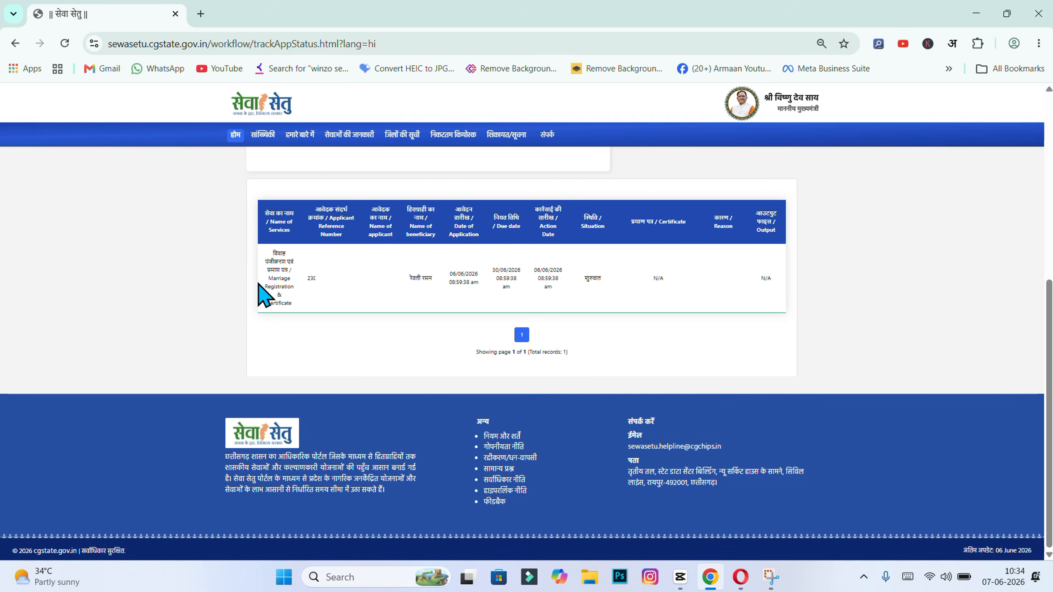